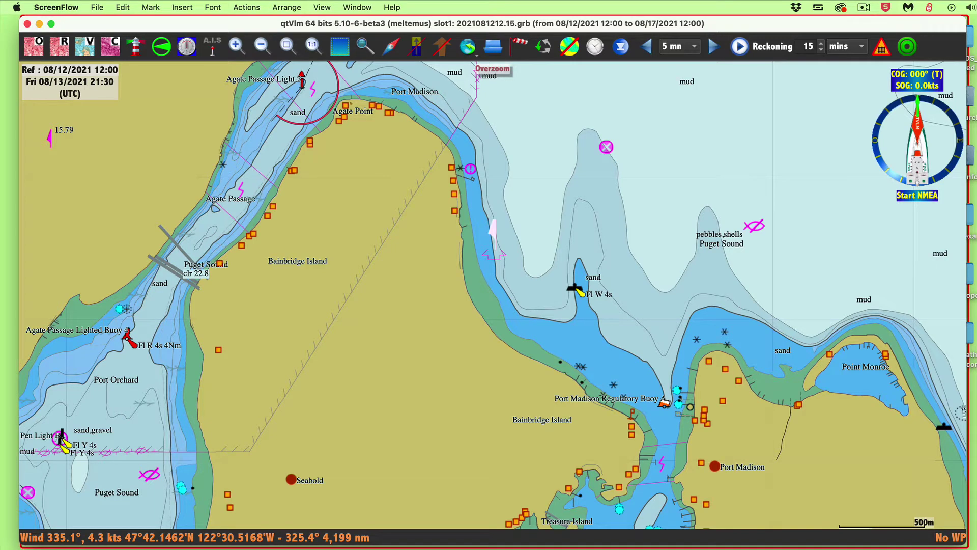
Step: Switch to TextEdit to review the tides and currents outline, and move its window off the chart
key("super+Tab")
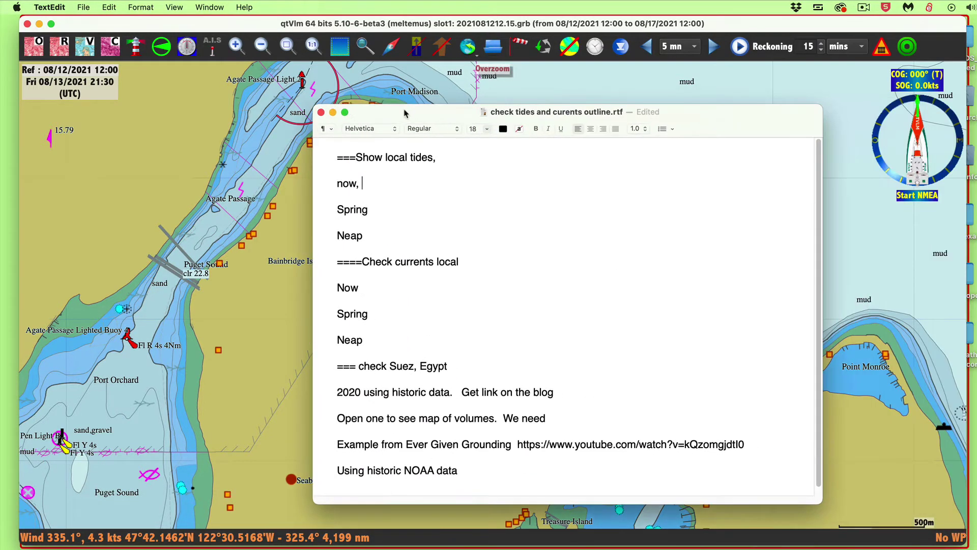
left_click_drag(405, 113, 416, 113)
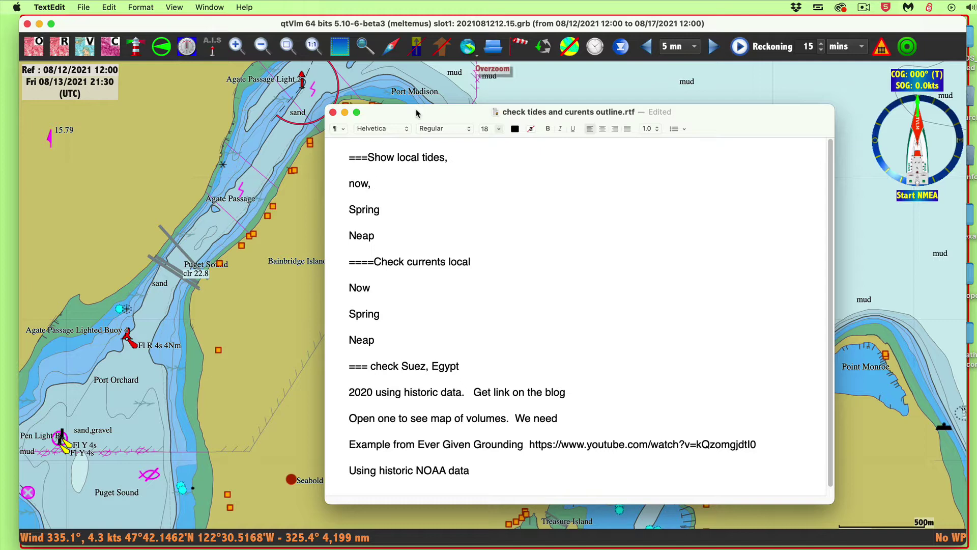
left_click_drag(417, 113, 458, 91)
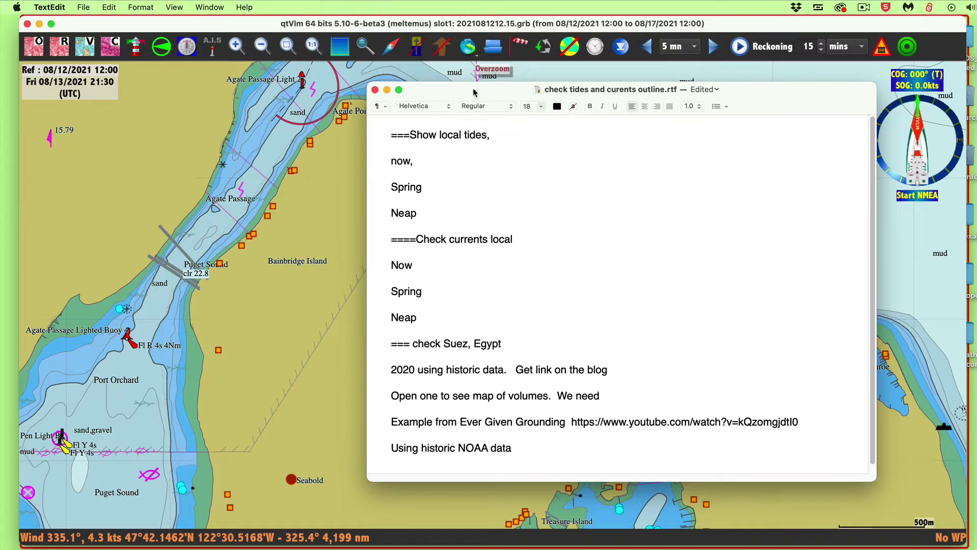
left_click_drag(475, 93, 448, 85)
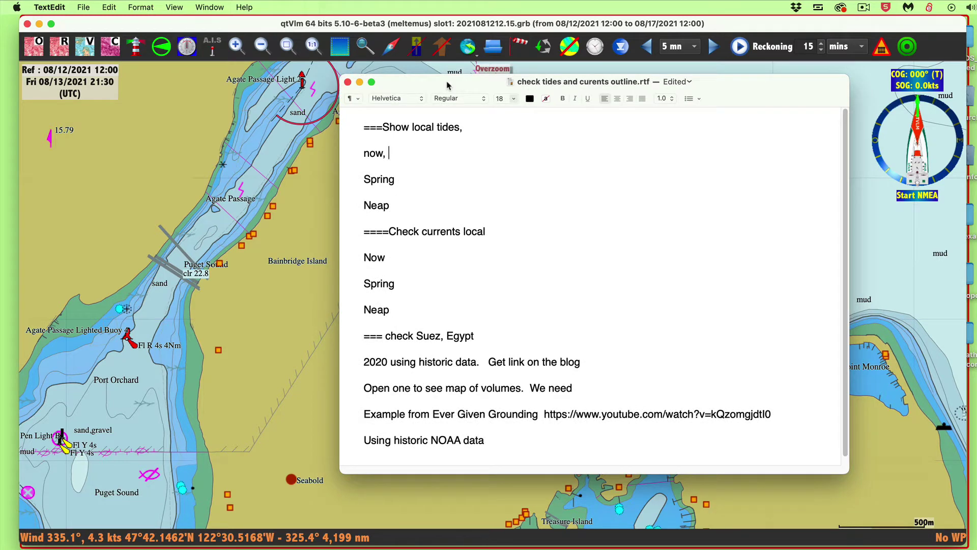
left_click_drag(447, 85, 976, 135)
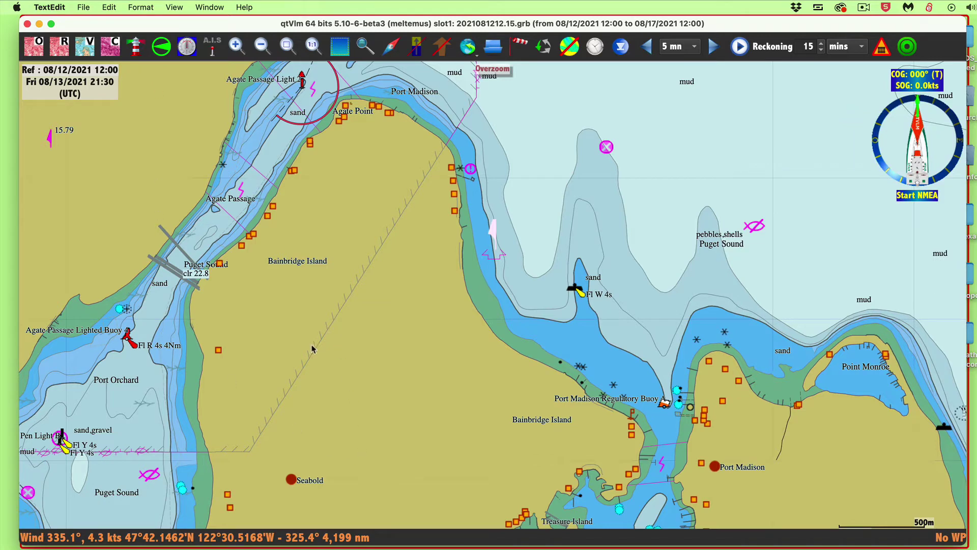
Step: Switch back to qtVlm and enlarge and position its window to fill the red frame on the desktop
left_click(55, 7)
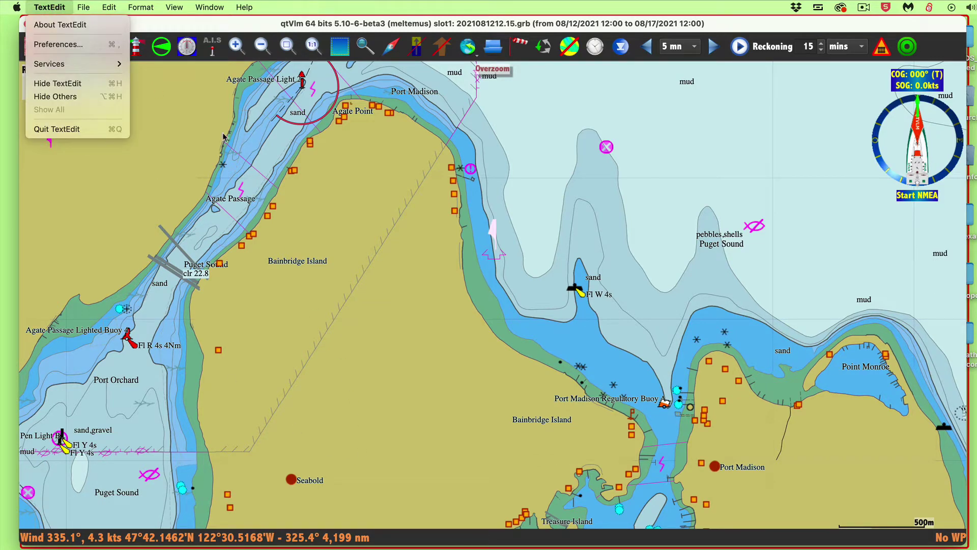
left_click(399, 271)
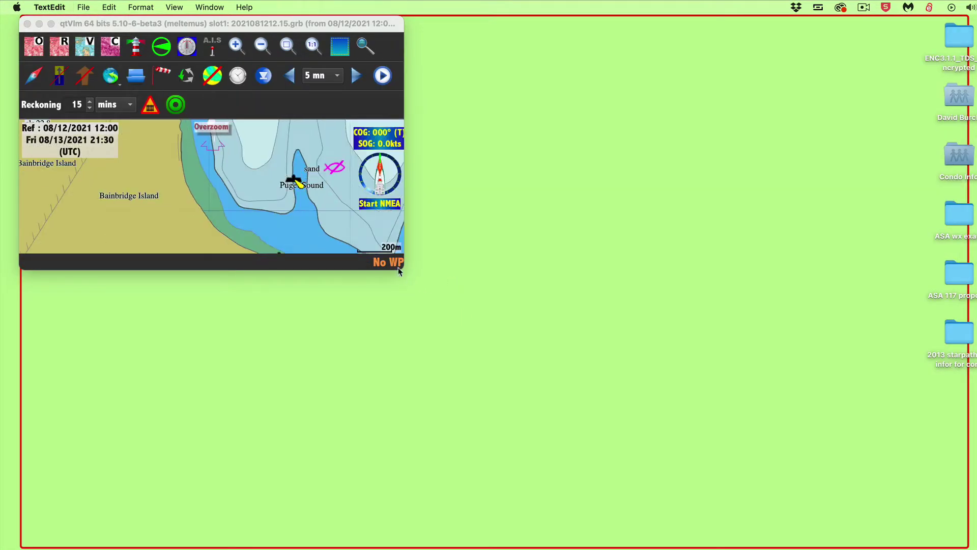
left_click_drag(399, 265, 956, 547)
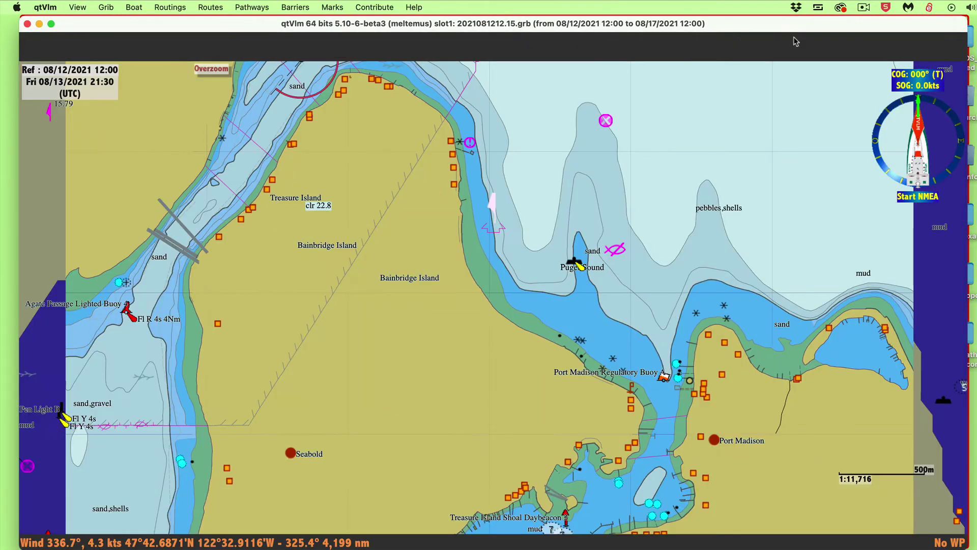
left_click_drag(779, 19, 779, 26)
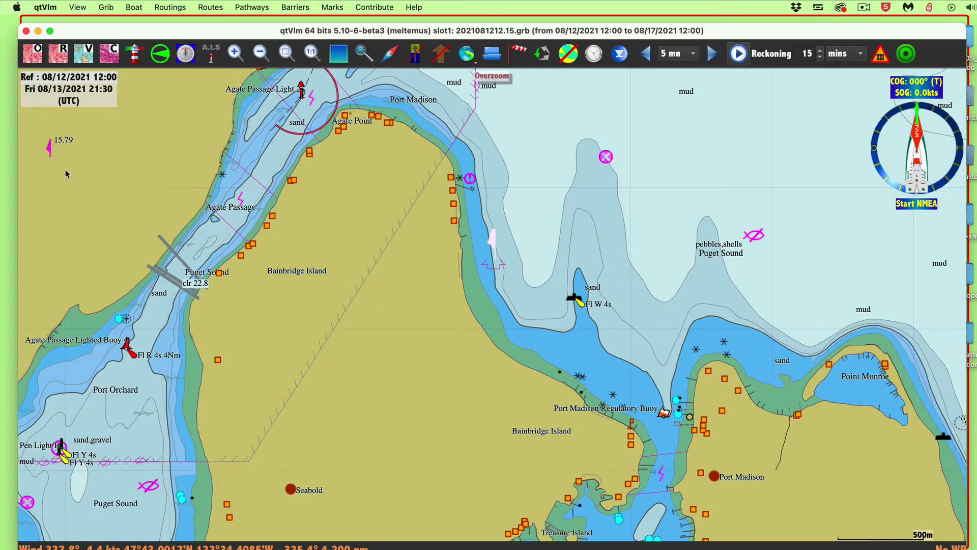
left_click_drag(94, 35, 99, 28)
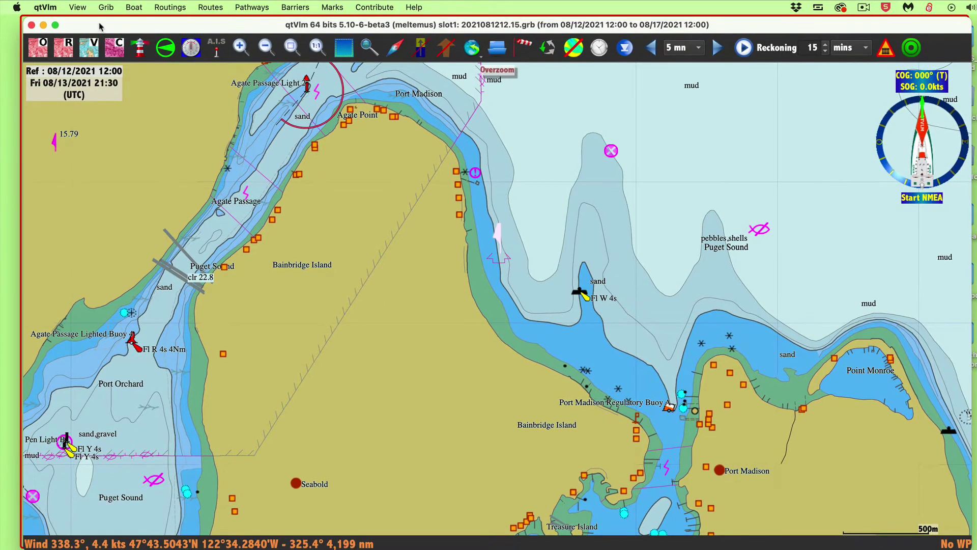
Step: Check which harmonics file is enabled in the Gribs and Harmonics configuration, and close the configuration
left_click(47, 8)
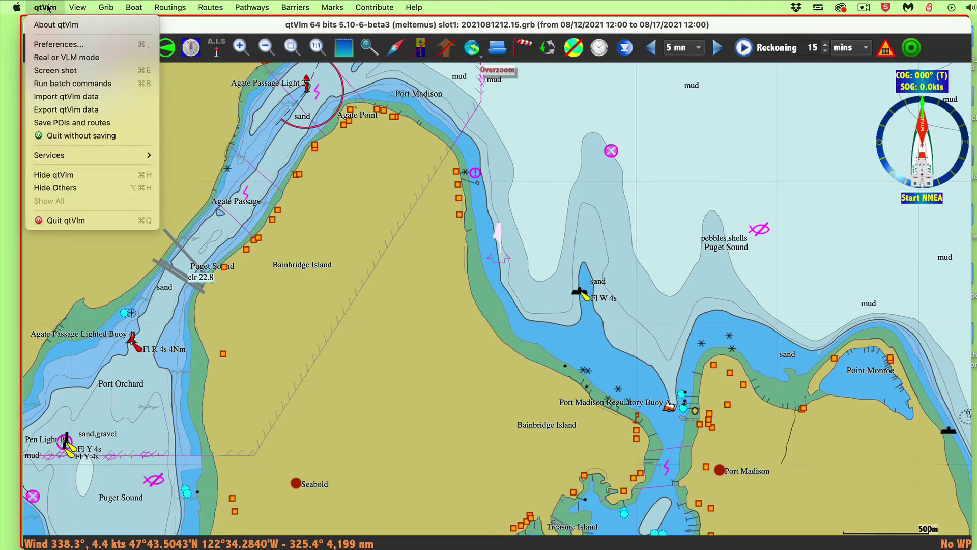
left_click(62, 46)
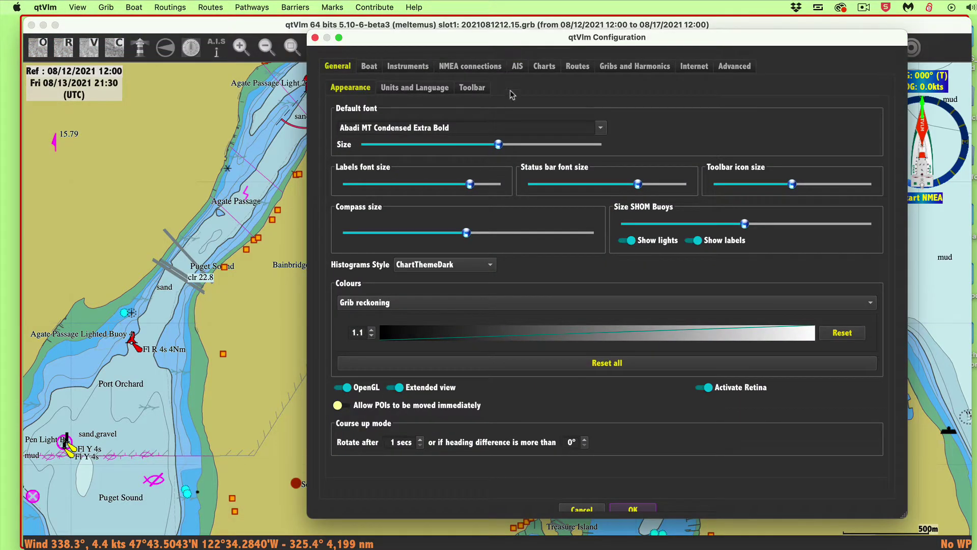
left_click(623, 66)
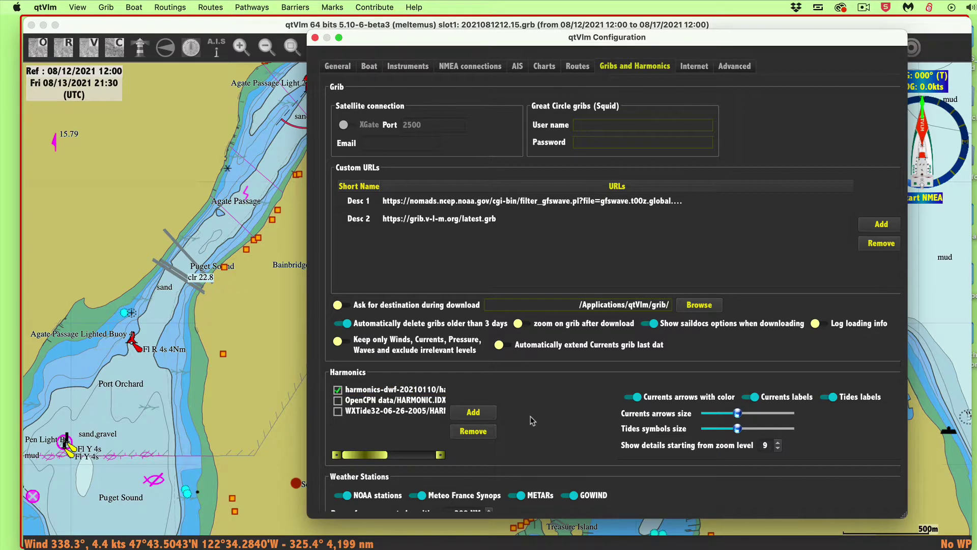
scroll(529, 420, "down", 3)
left_click(646, 498)
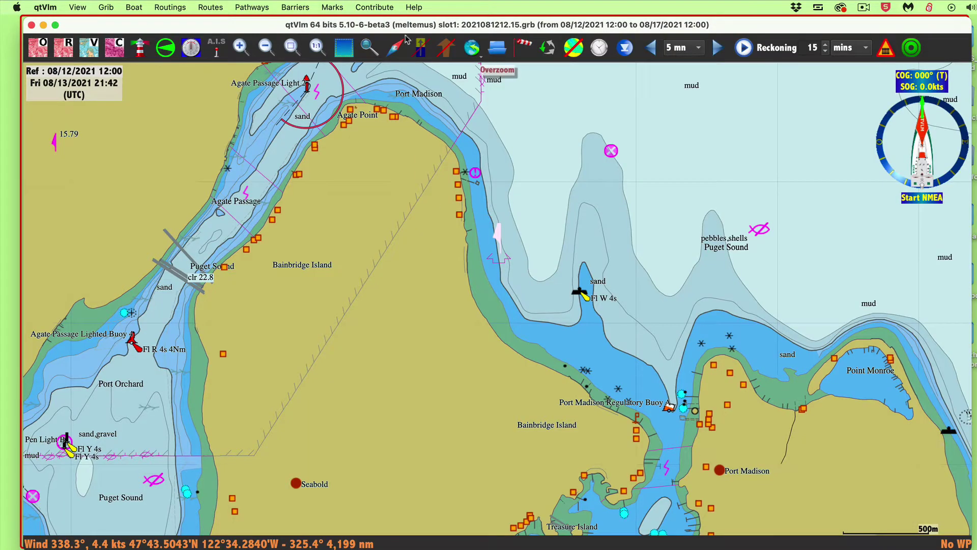
Step: Display the tide stations on the chart and open the Port Madison tide details in an enlarged graph window
left_click(422, 54)
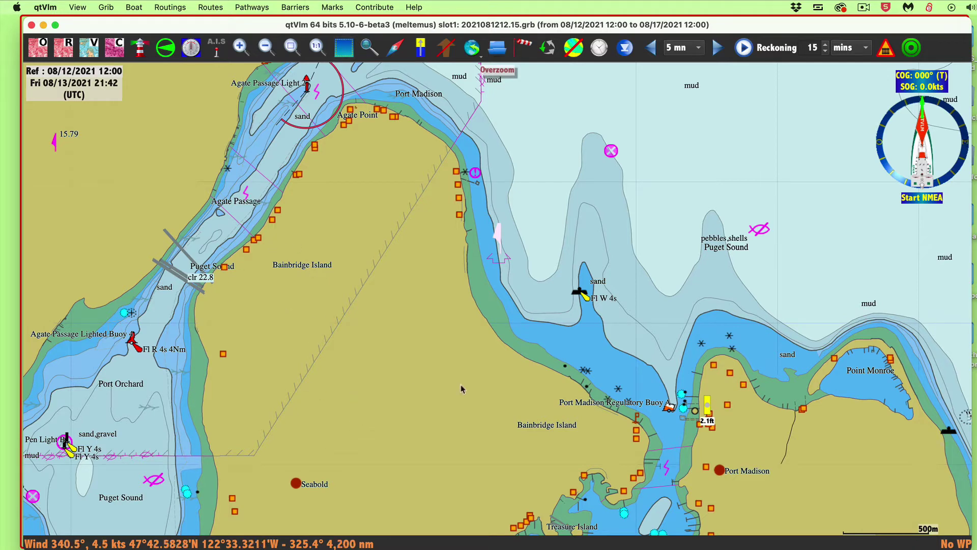
left_click_drag(435, 376, 333, 298)
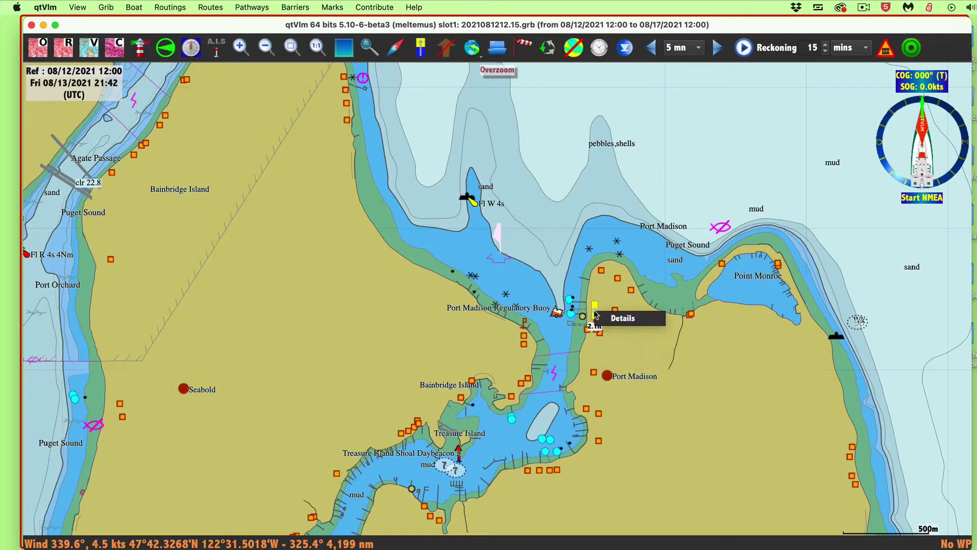
left_click(614, 322)
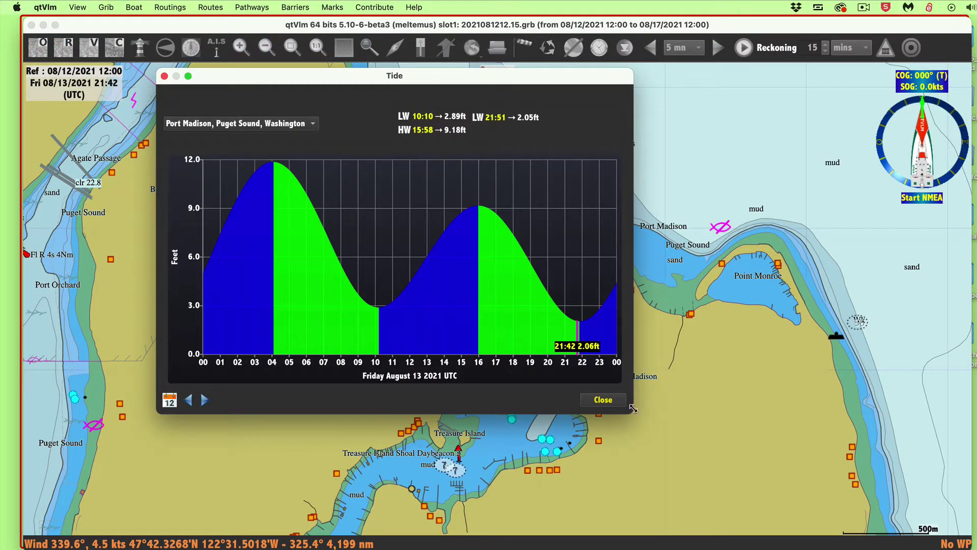
left_click_drag(633, 412, 823, 459)
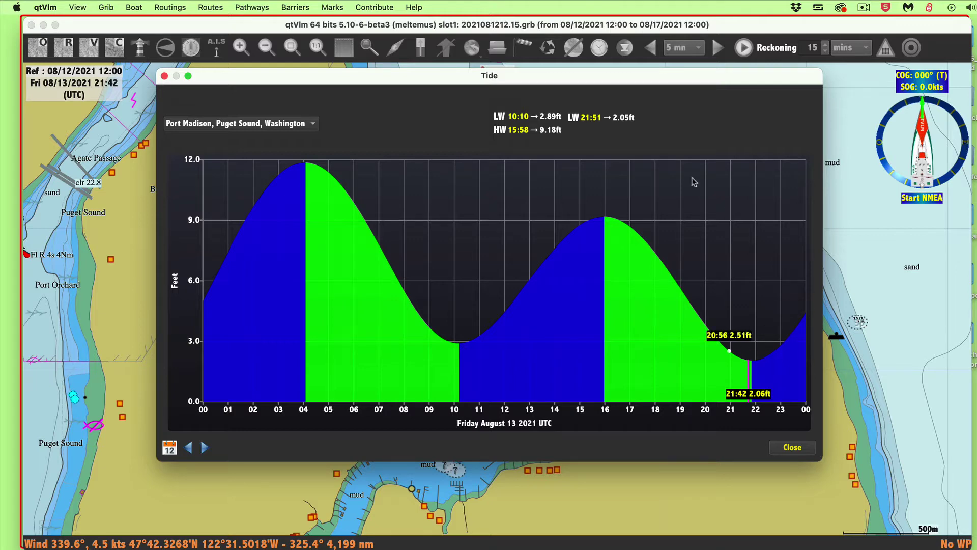
left_click_drag(377, 80, 406, 97)
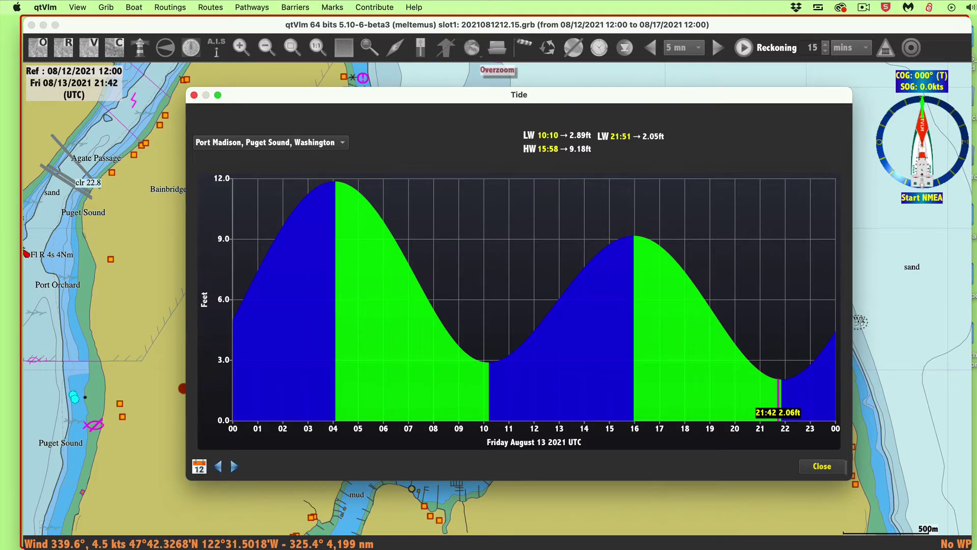
Step: Switch to Chrome, search for tidesandcurrents.noaa.gov from the Starpath page, and open the NOAA Tides and Currents site
key("super+Tab")
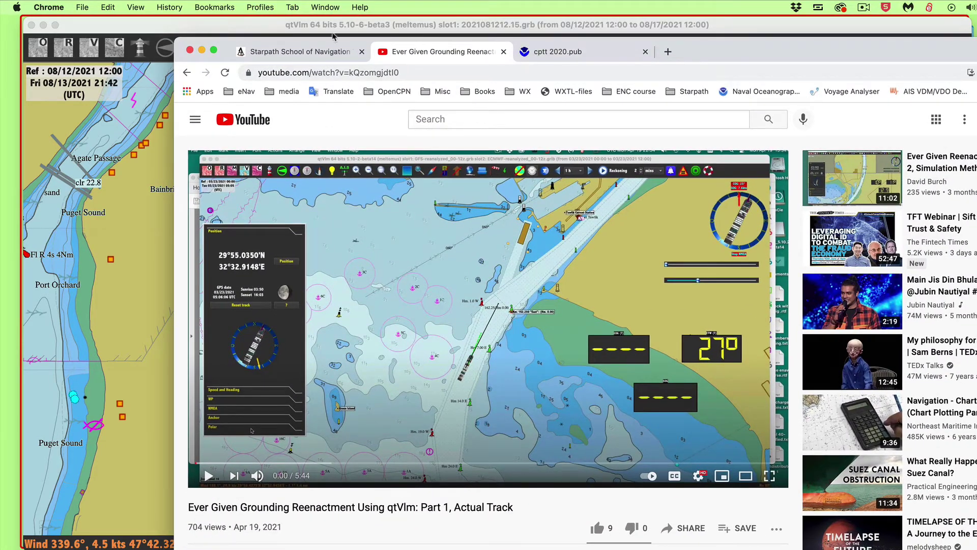
left_click(304, 49)
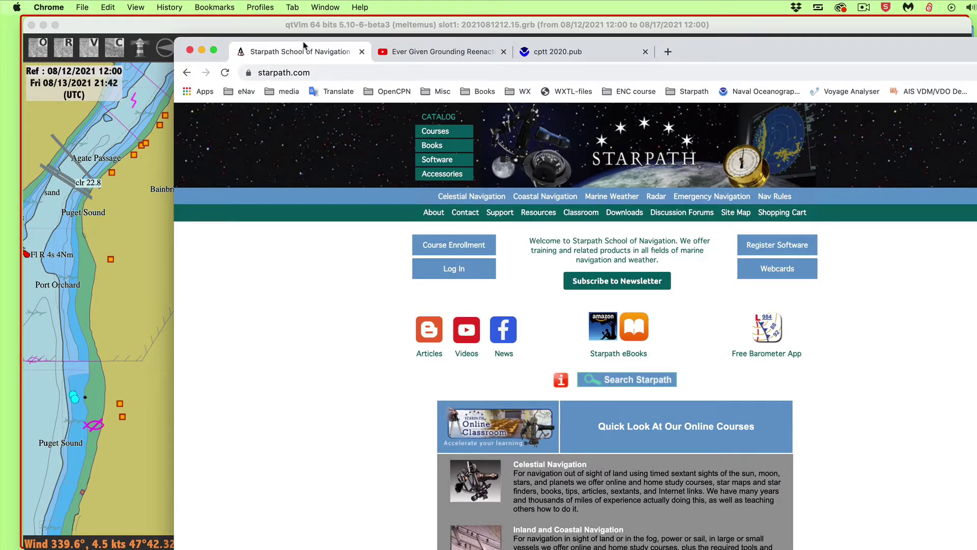
left_click(334, 77)
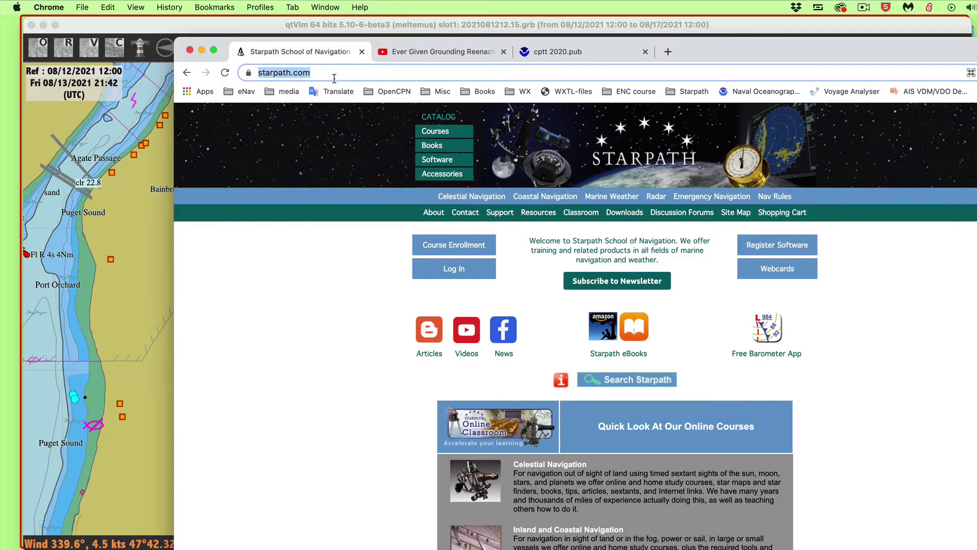
type("tides a")
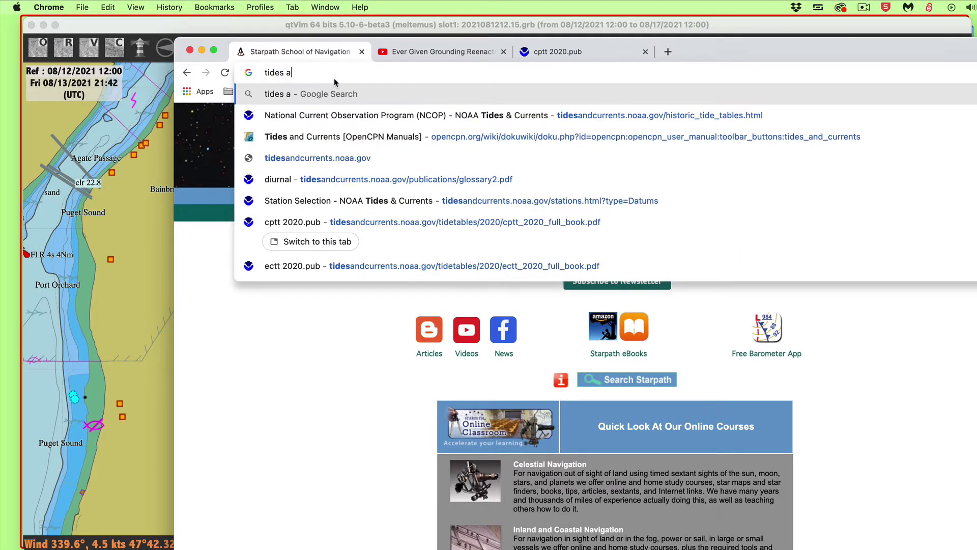
key("BackSpace")
key("BackSpace")
type("and ")
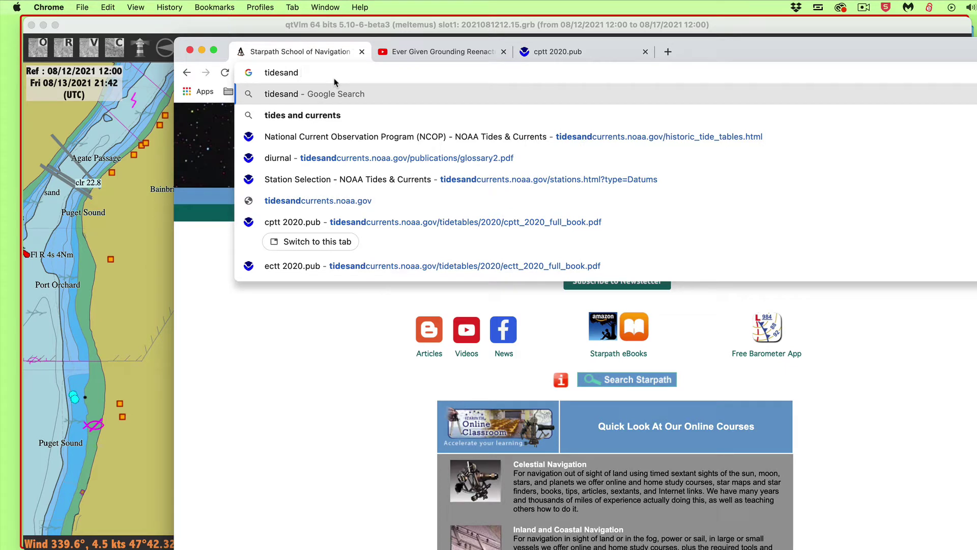
type("current")
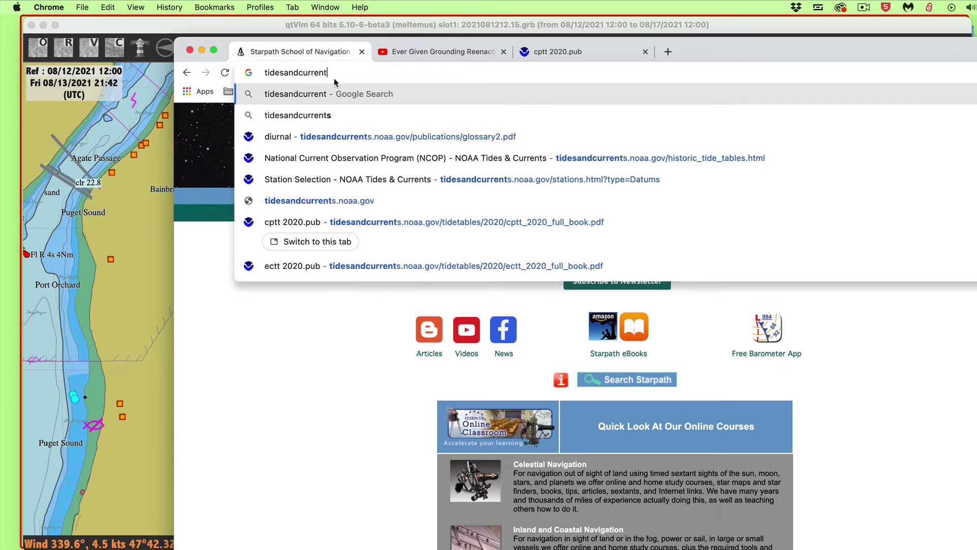
type("s")
type(".n ")
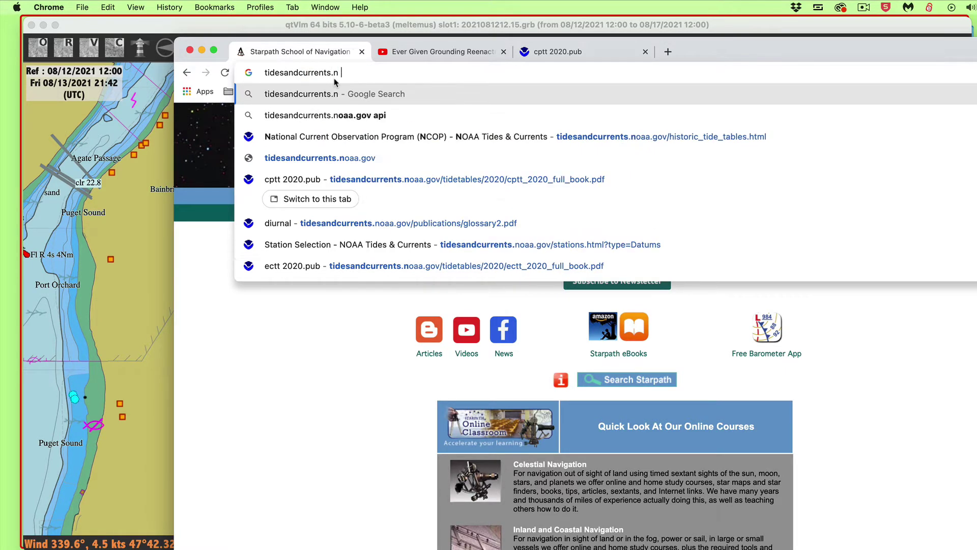
type("oaa.gov")
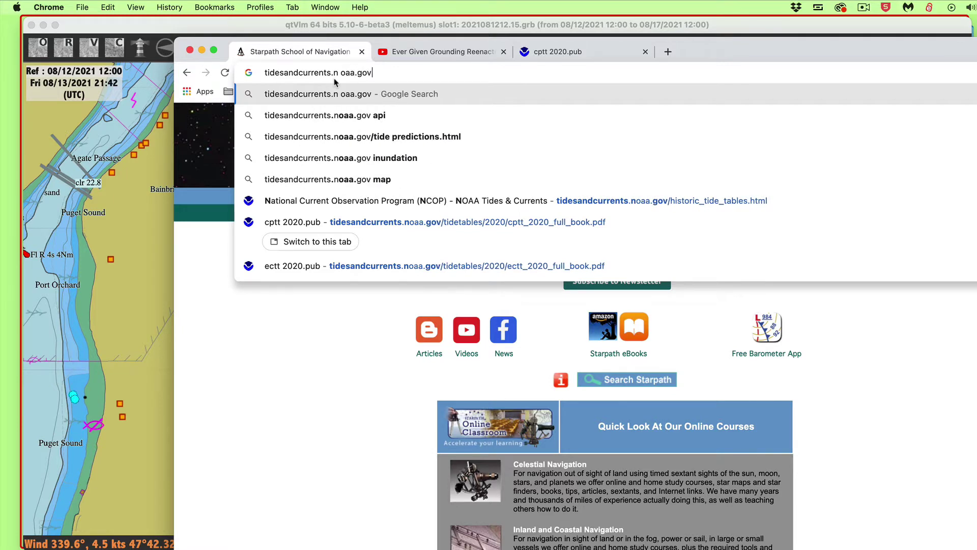
key("Return")
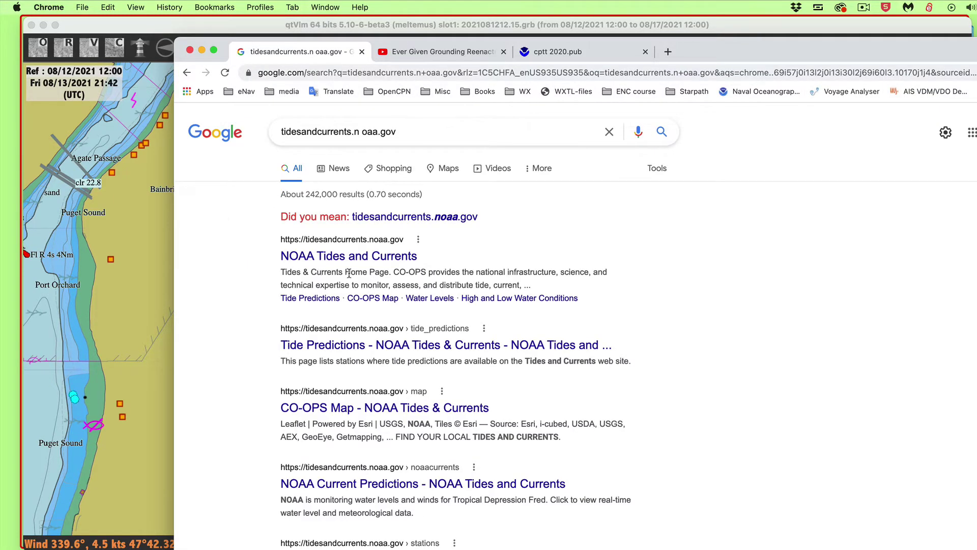
left_click(359, 259)
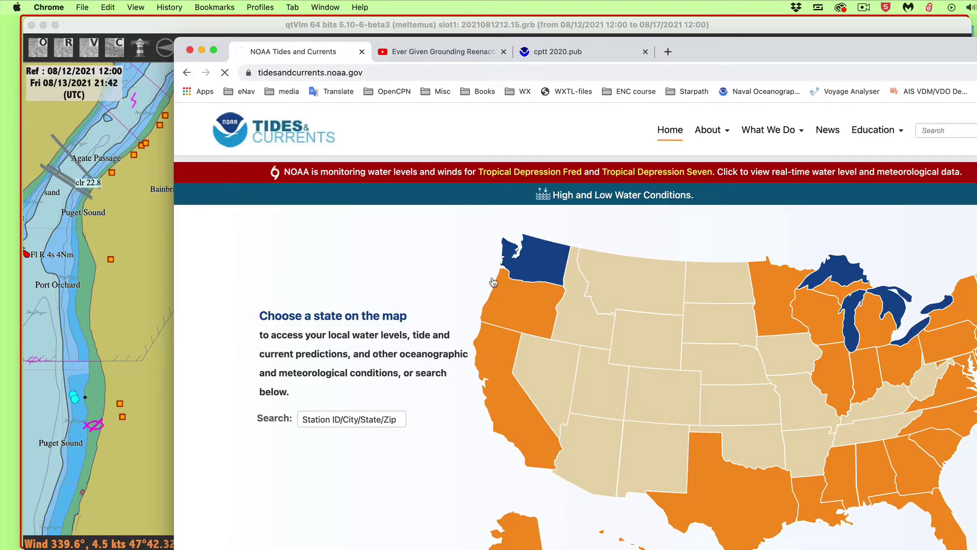
Step: Open the Washington station map and set its data type to Tide Predictions for the Puget Sound area
left_click(486, 283)
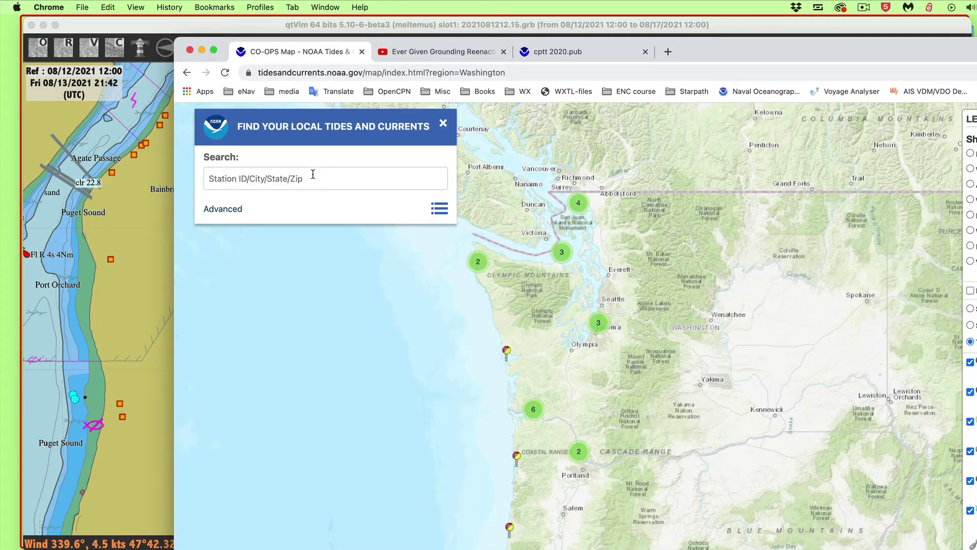
left_click(313, 174)
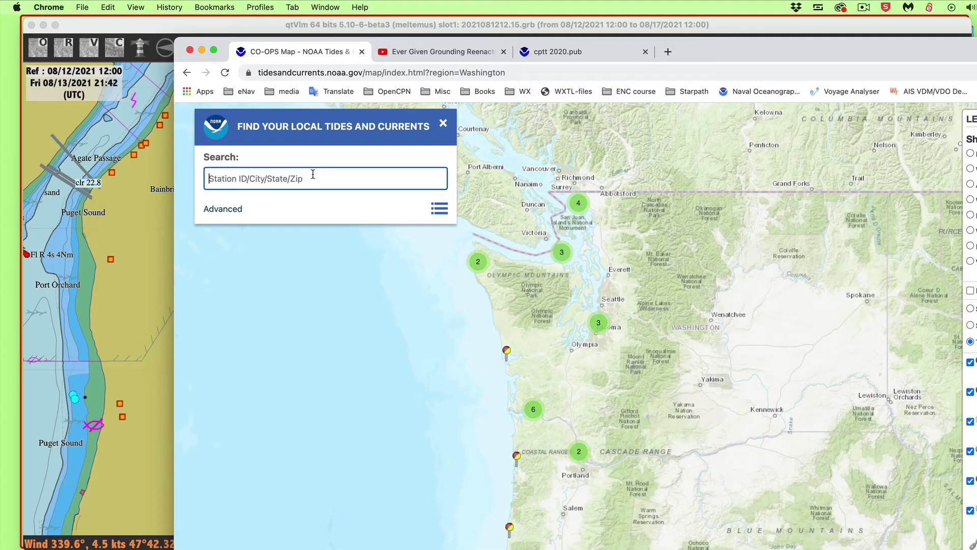
left_click(224, 213)
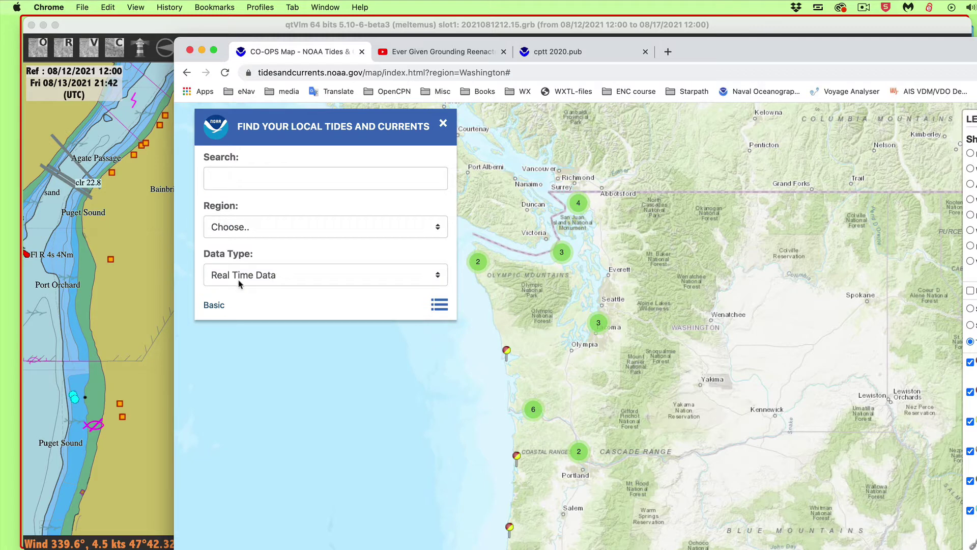
left_click(296, 276)
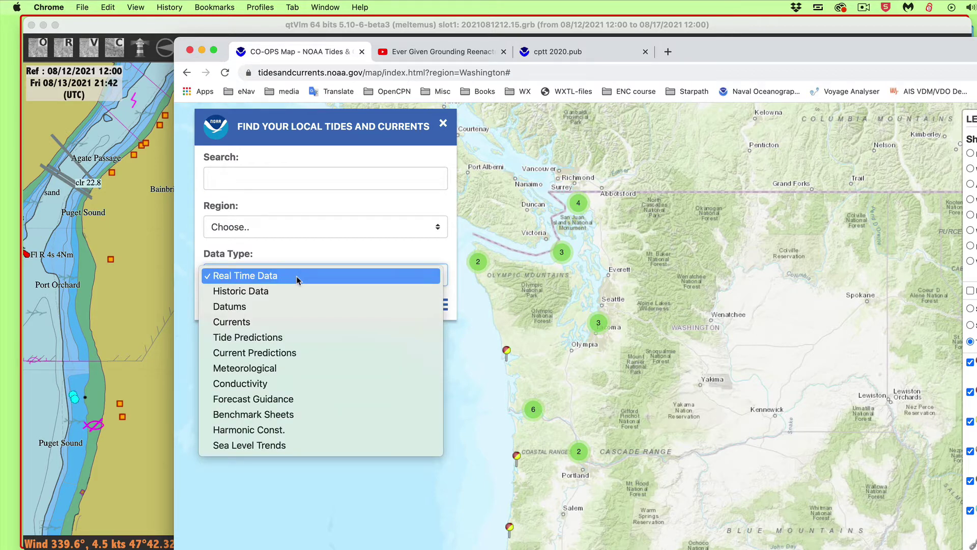
left_click(296, 338)
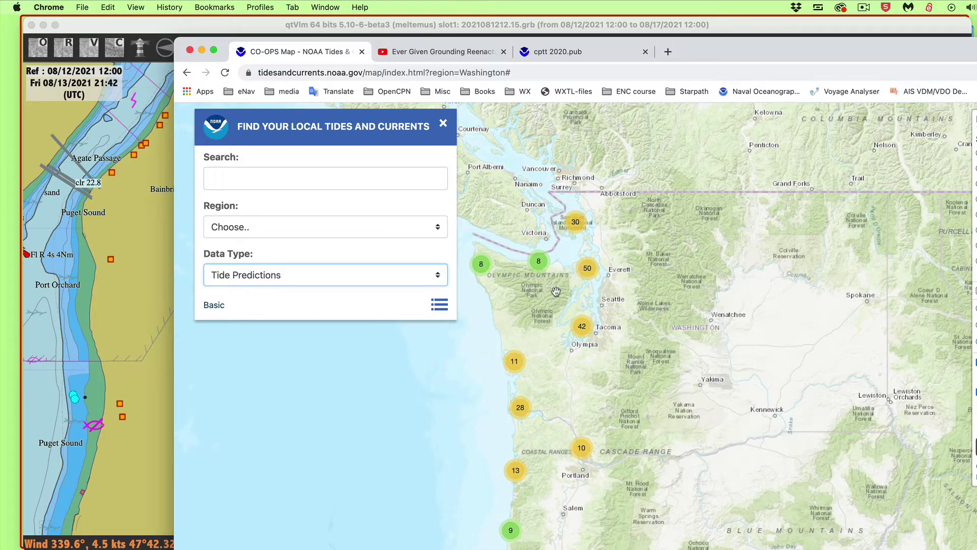
scroll(556, 291, "up", 3)
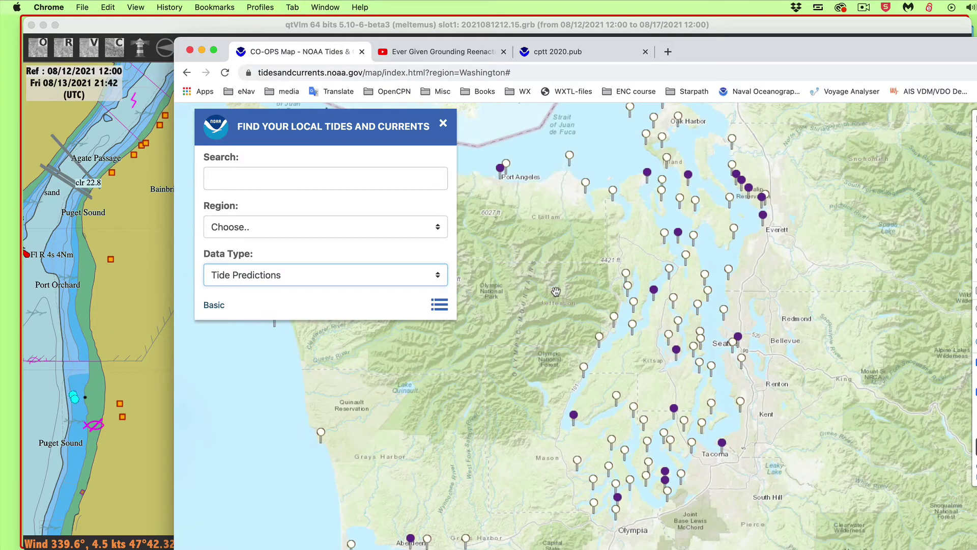
Step: Move the browser and tide graph windows aside to locate Port Madison on the qtVlm chart, and return to the NOAA station map
scroll(646, 280, "up", 2)
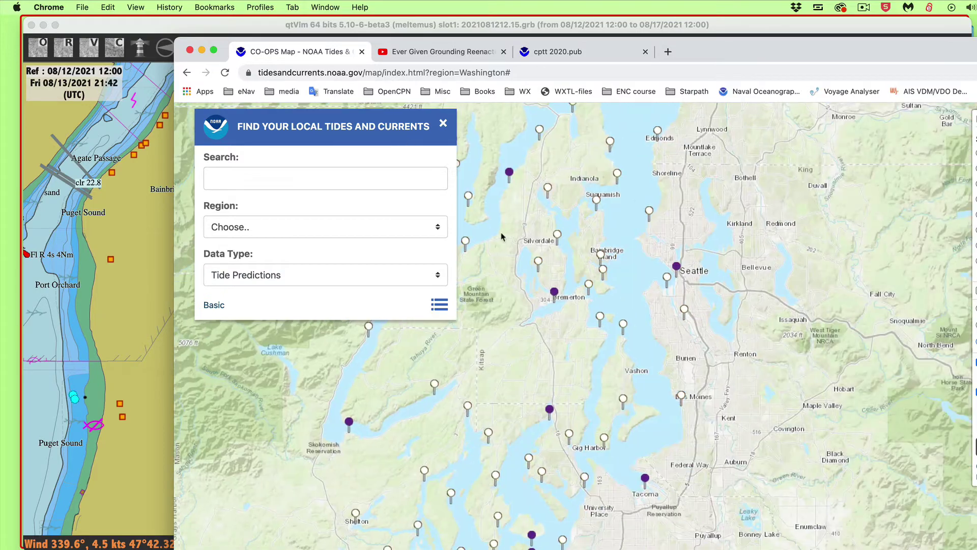
left_click_drag(706, 55, 601, 456)
left_click_drag(395, 96, 941, 202)
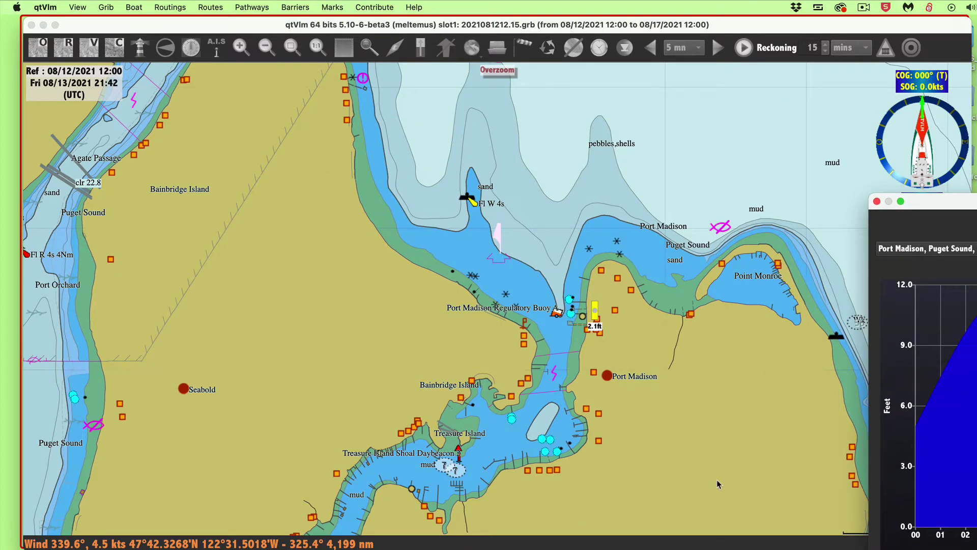
key("super+Tab")
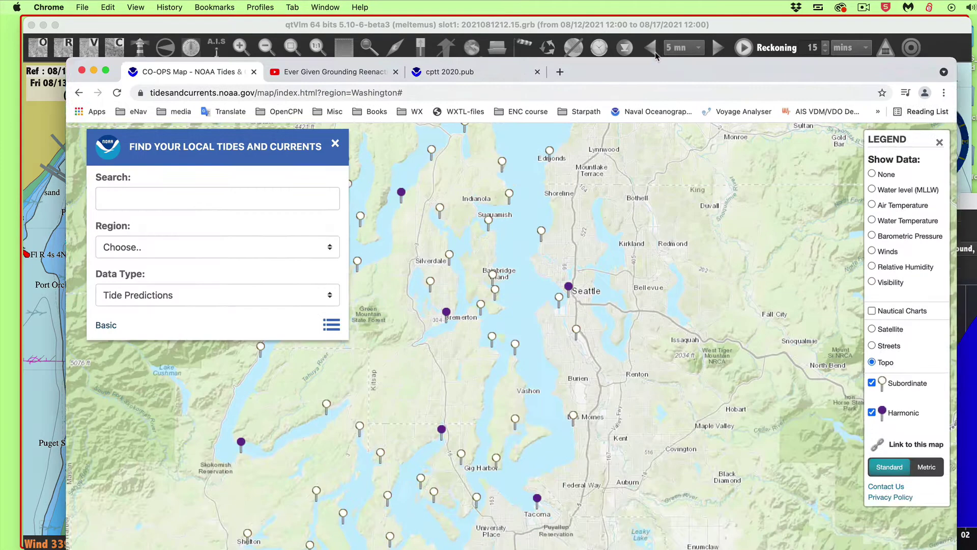
double_click(676, 478)
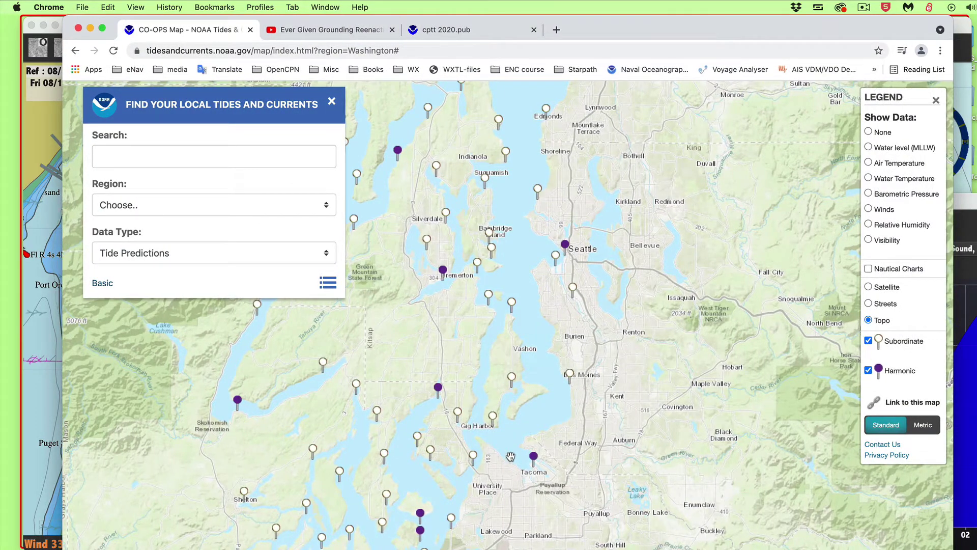
Step: Find the Port Madison, WA station on the NOAA map north of Bainbridge Island and open its tide data
left_click_drag(518, 415, 526, 381)
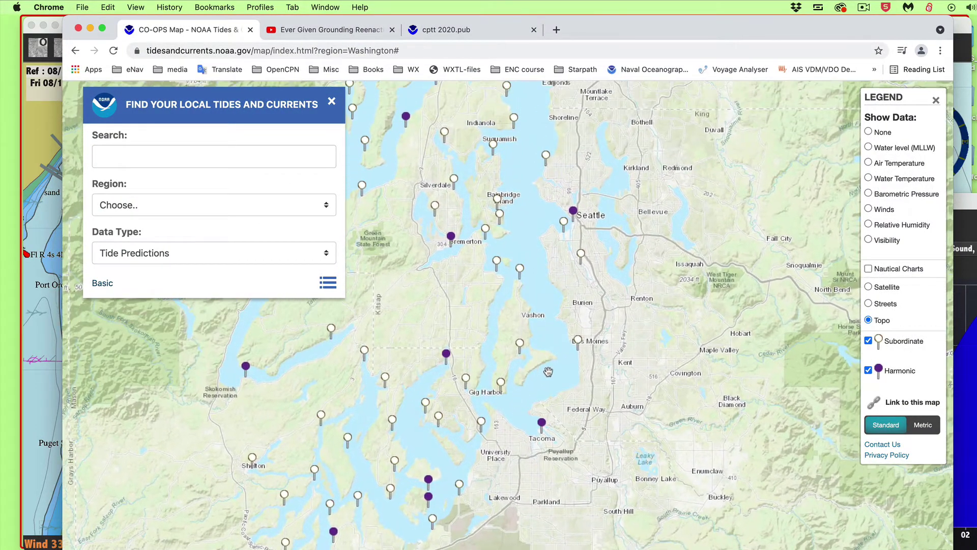
scroll(533, 294, "up", 4)
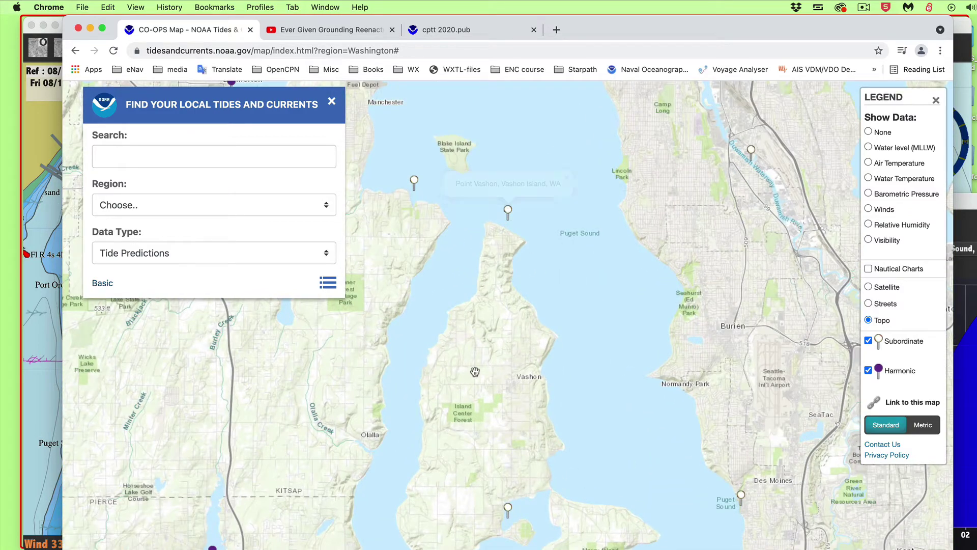
left_click_drag(516, 310, 530, 463)
scroll(531, 463, "down", 2)
scroll(531, 251, "up", 2)
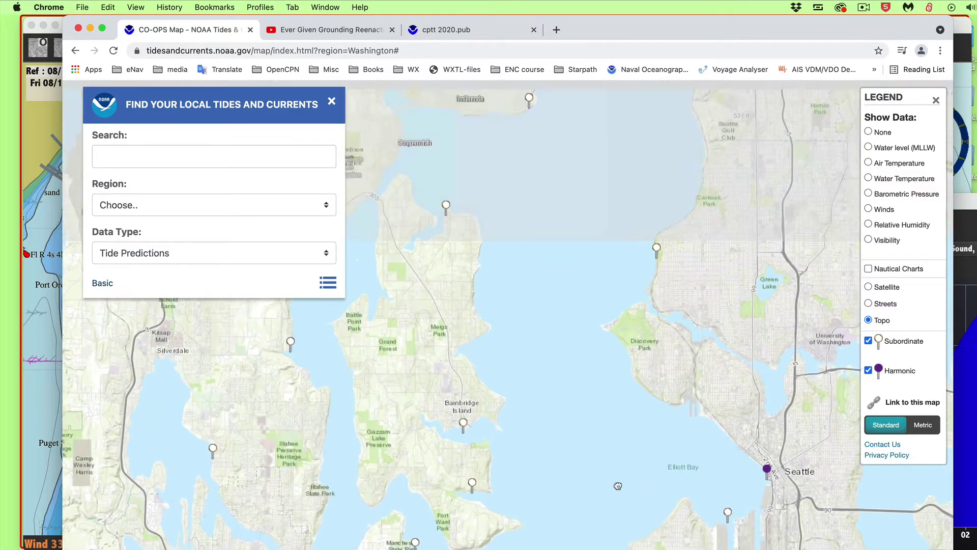
mouse_move(531, 251)
left_mouse_down()
mouse_move(535, 283)
mouse_move(605, 426)
left_mouse_up()
left_click(522, 383)
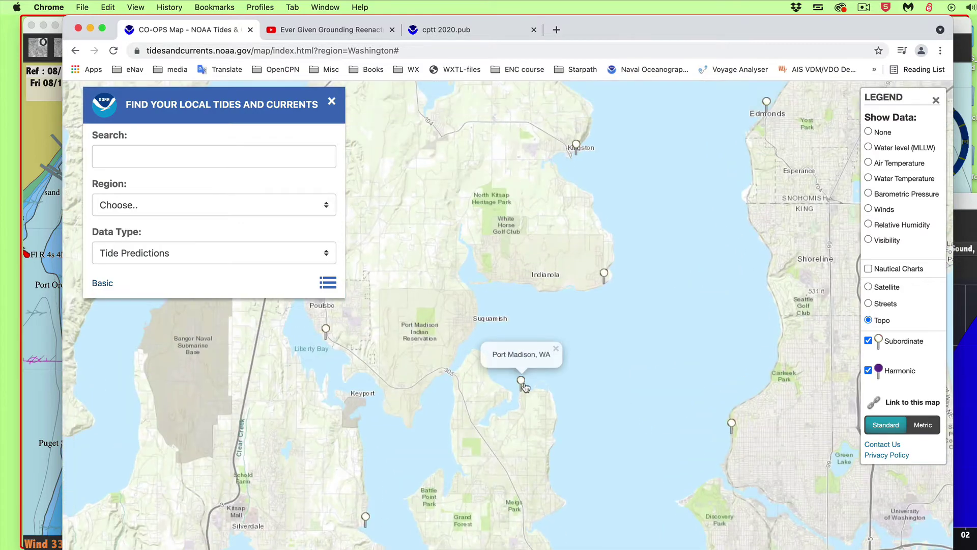
left_click(522, 383)
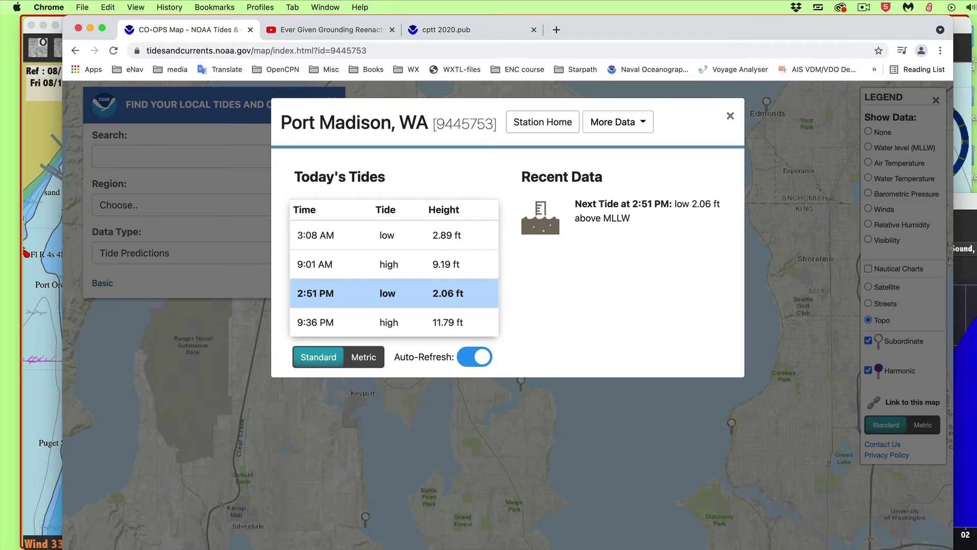
Step: Switch to qtVlm, compare its Port Madison tide graph with NOAA's tide table for the day, and close the graph
key("super+Tab")
left_click_drag(942, 201, 259, 267)
left_click_drag(214, 28, 974, 222)
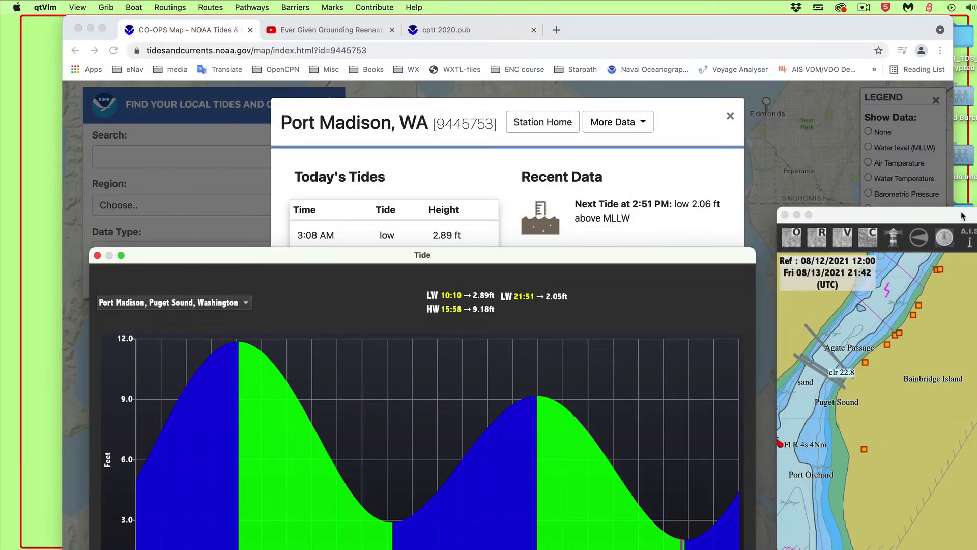
left_click_drag(626, 259, 639, 356)
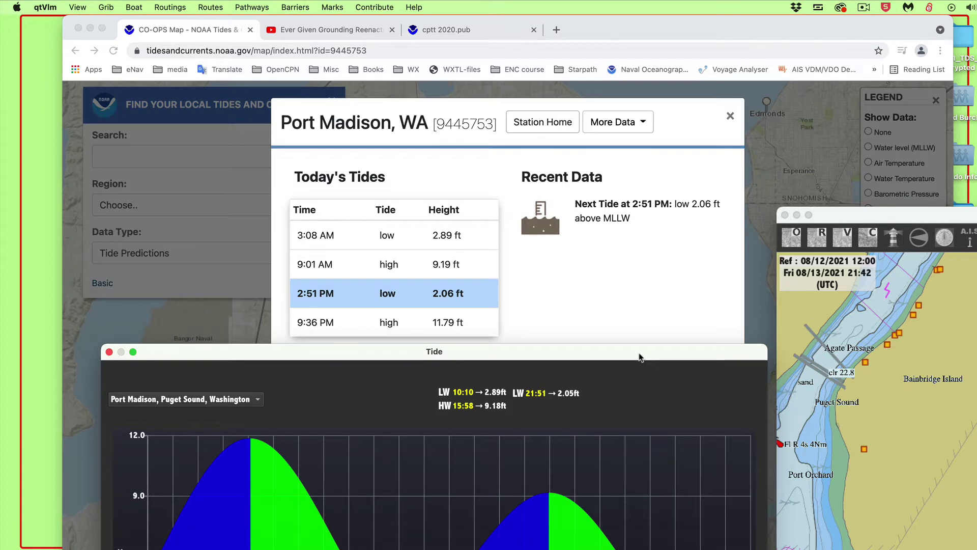
left_click_drag(640, 356, 668, 133)
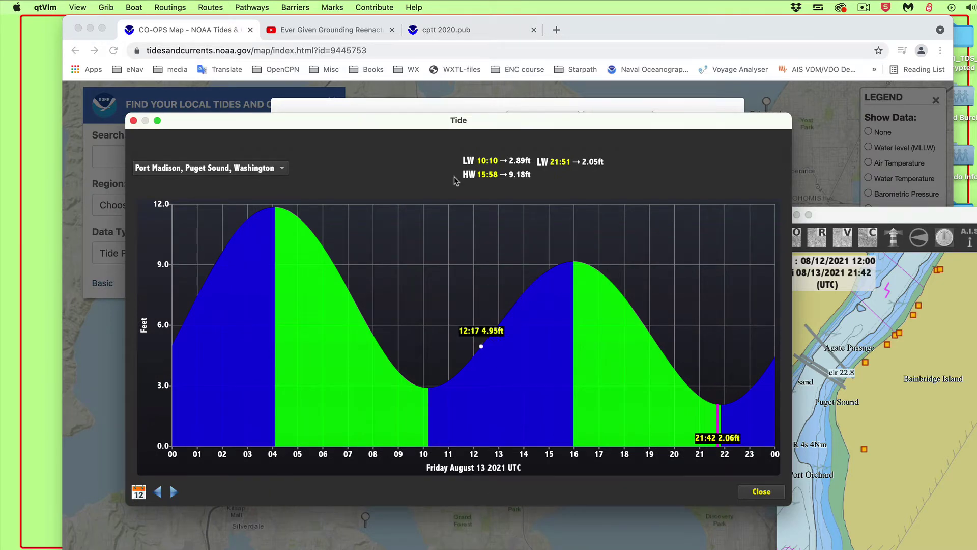
left_click(134, 120)
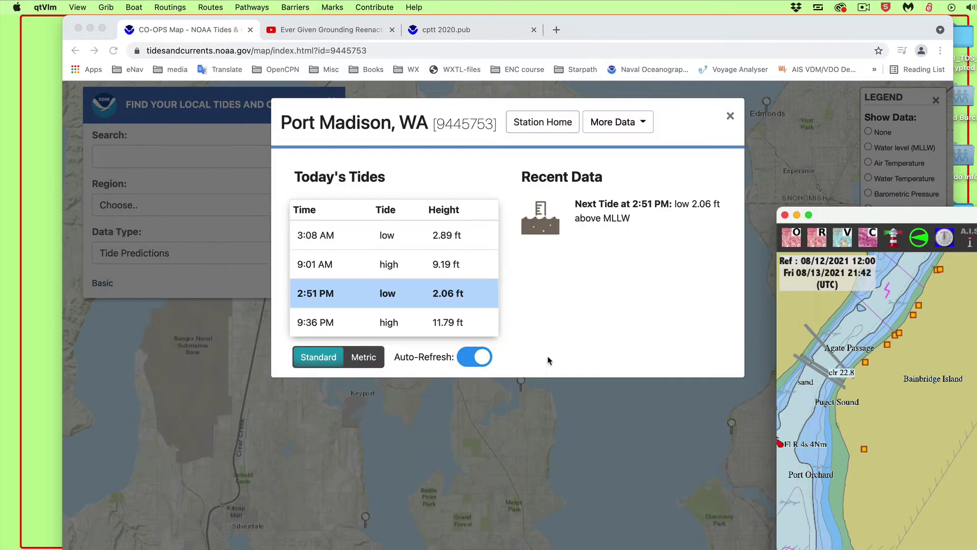
Step: Bring the qtVlm chart window back into view and set its dates to Local time in the Units and Language configuration
left_click(621, 542)
left_click(957, 214)
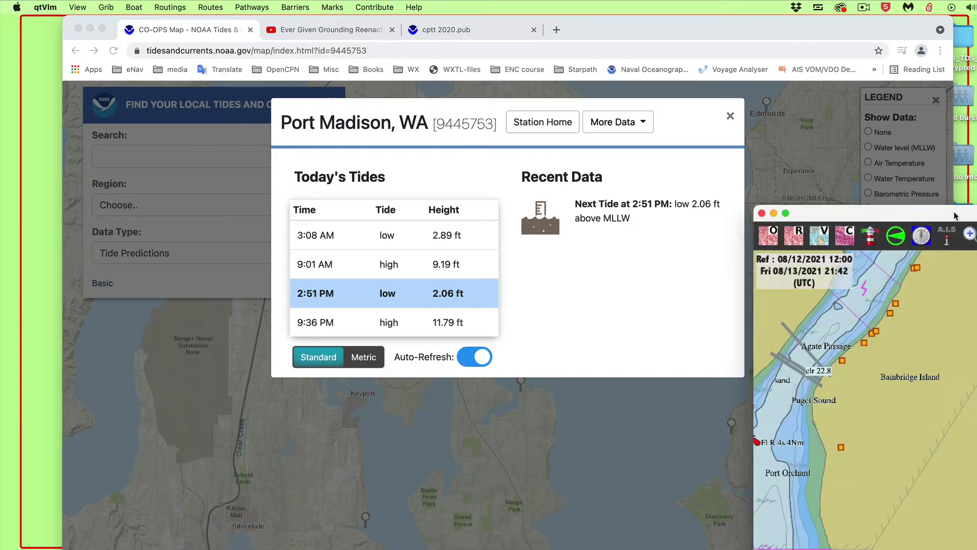
left_click_drag(956, 213, 316, 54)
left_click_drag(385, 47, 312, 28)
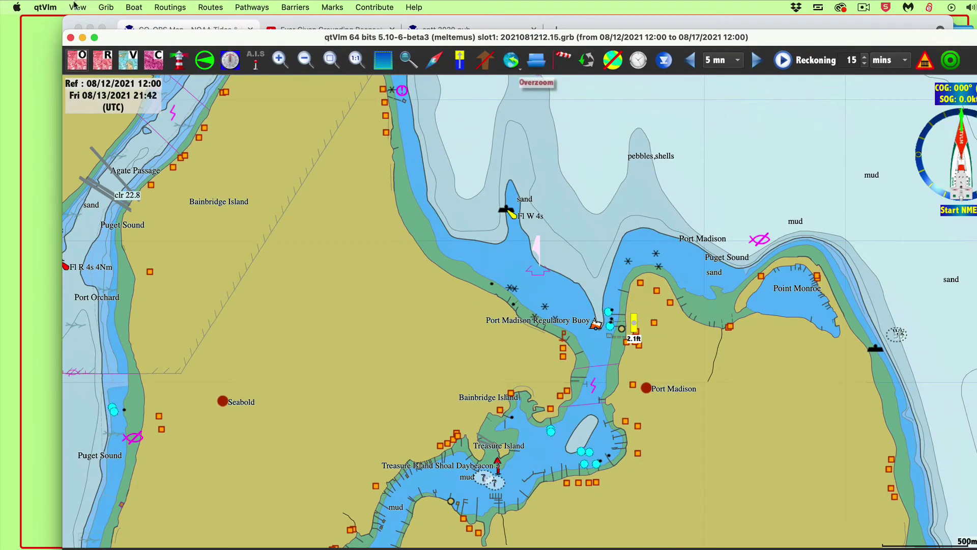
left_click(45, 7)
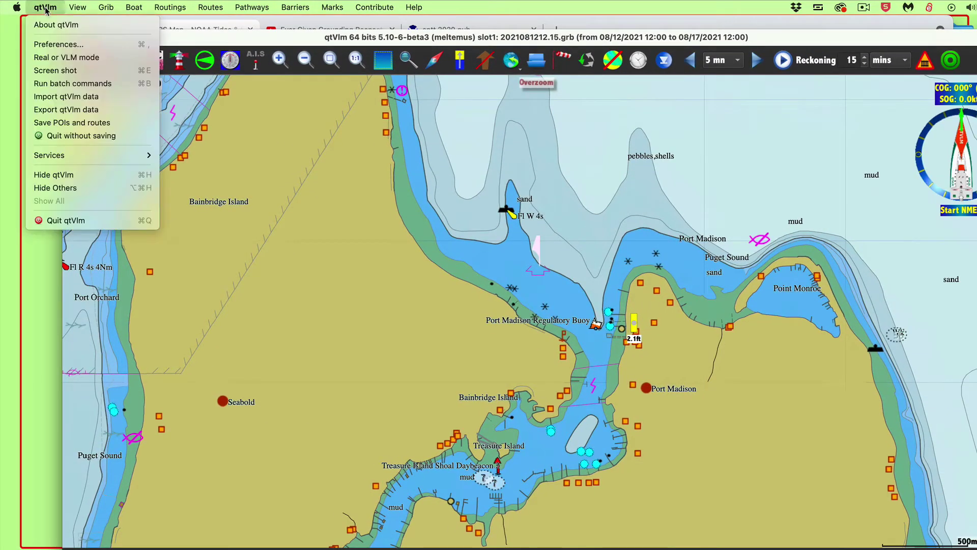
left_click(50, 46)
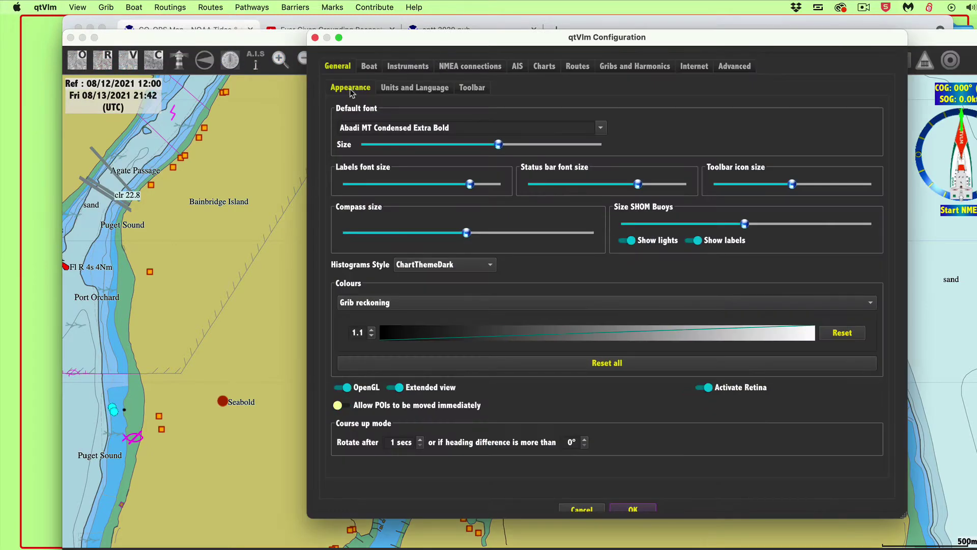
left_click(412, 89)
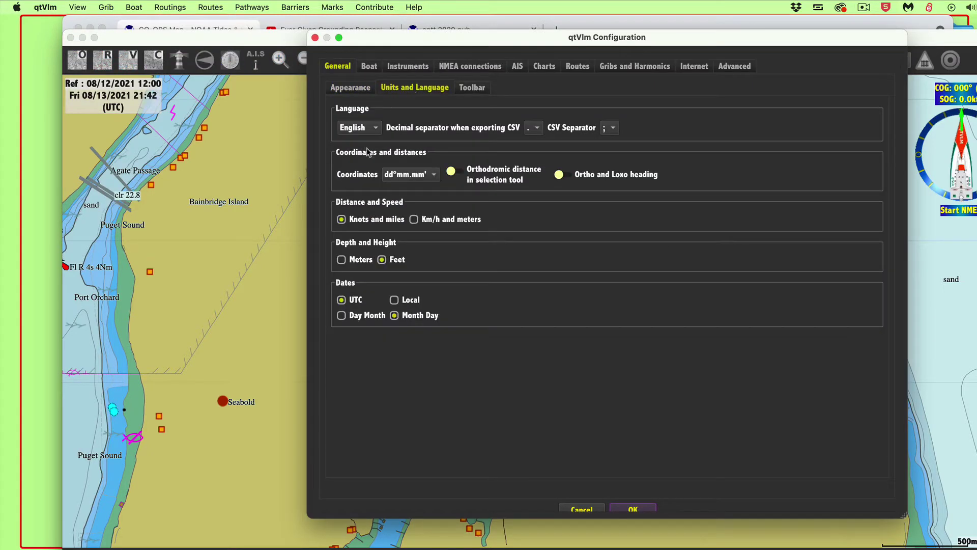
left_click(394, 300)
left_click(630, 507)
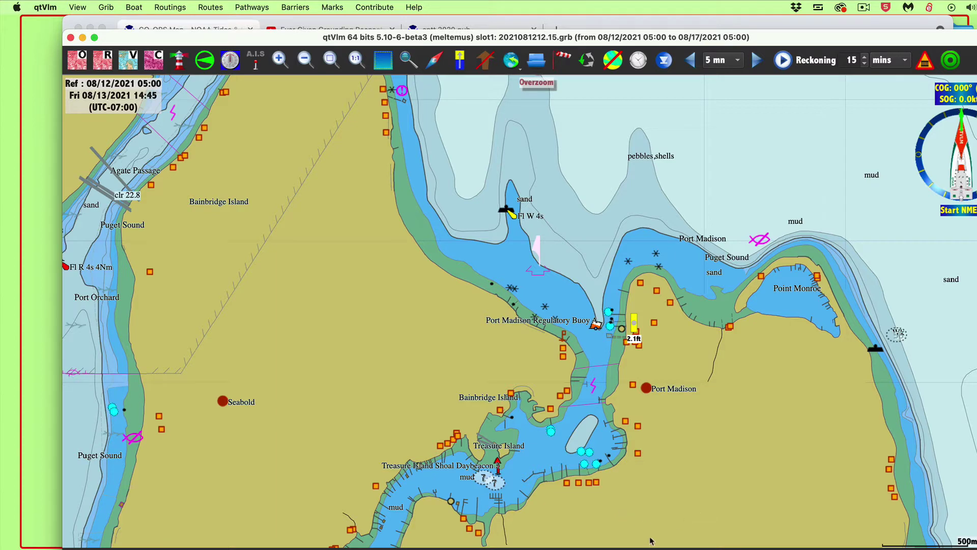
Step: Lower the NOAA browser window to uncover the qtVlm chart, and reopen the Port Madison tide graph
key("super+Tab")
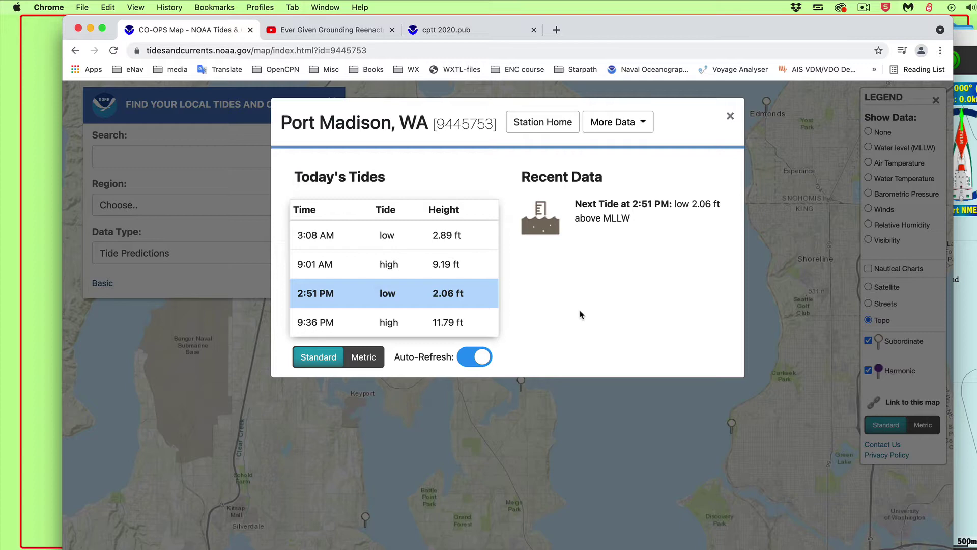
triple_click(685, 117)
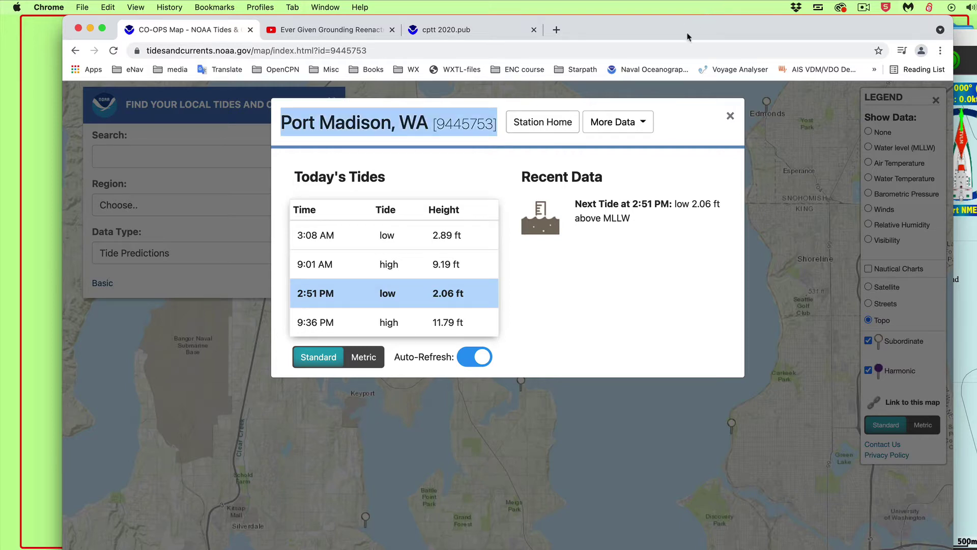
left_click_drag(687, 37, 693, 441)
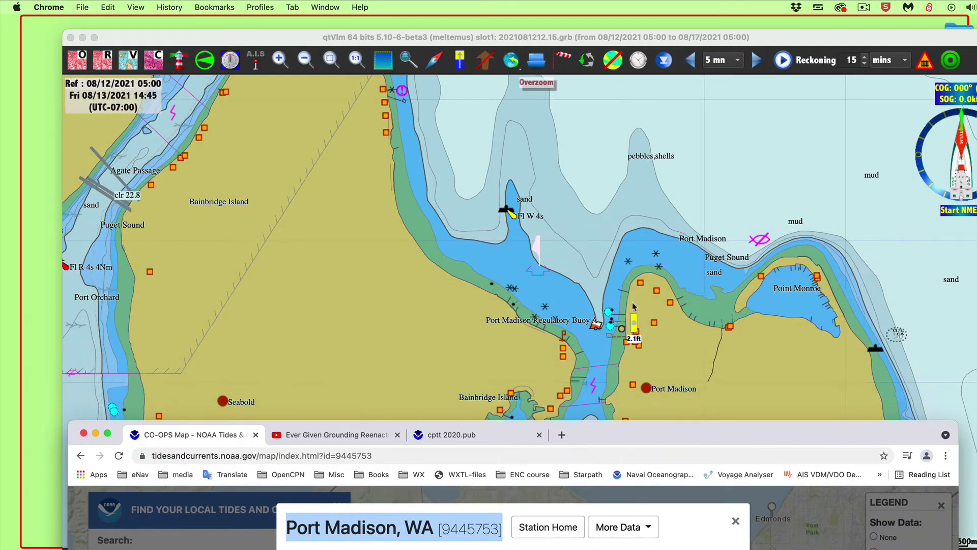
left_click(651, 331)
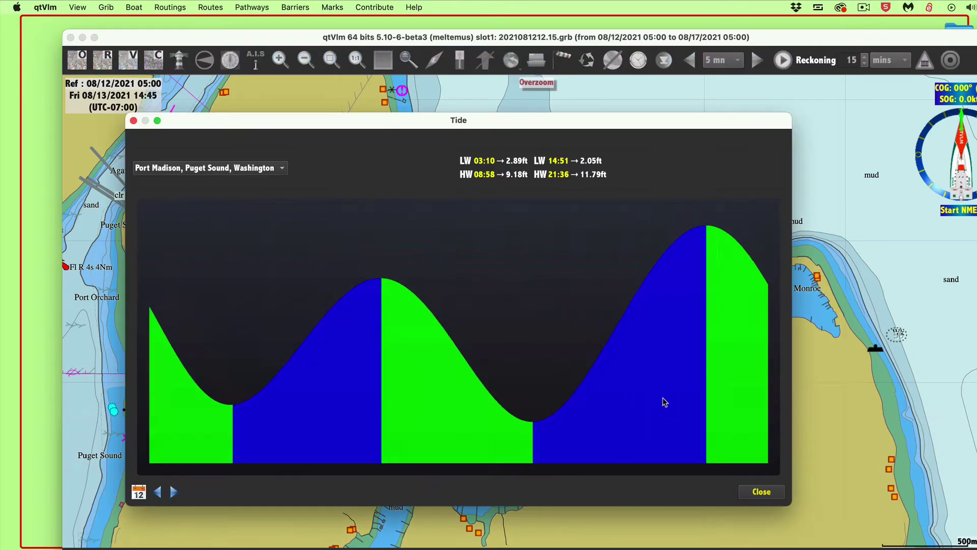
Step: Place the NOAA tide table just below the high and low water times in qtVlm's tide window to compare both predictions
key("super+Tab")
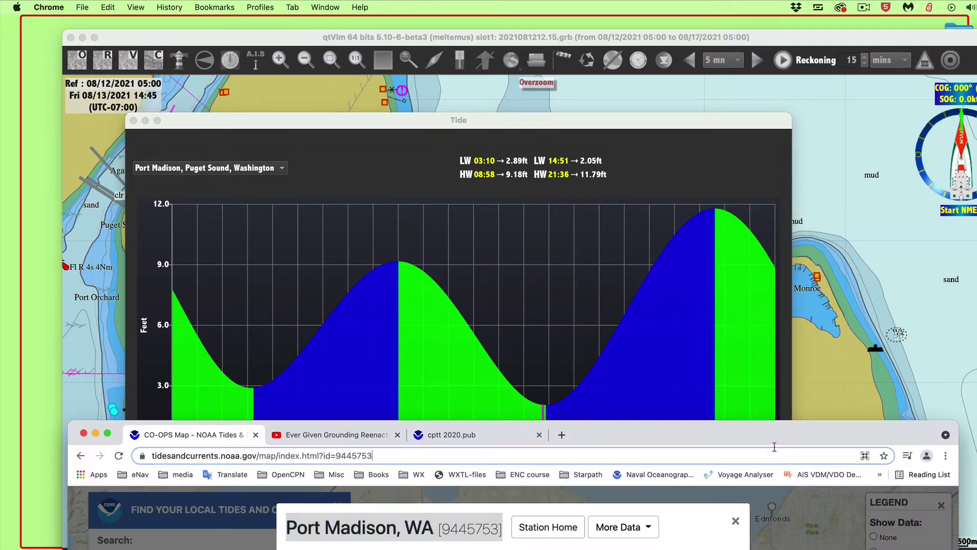
key("super+Tab")
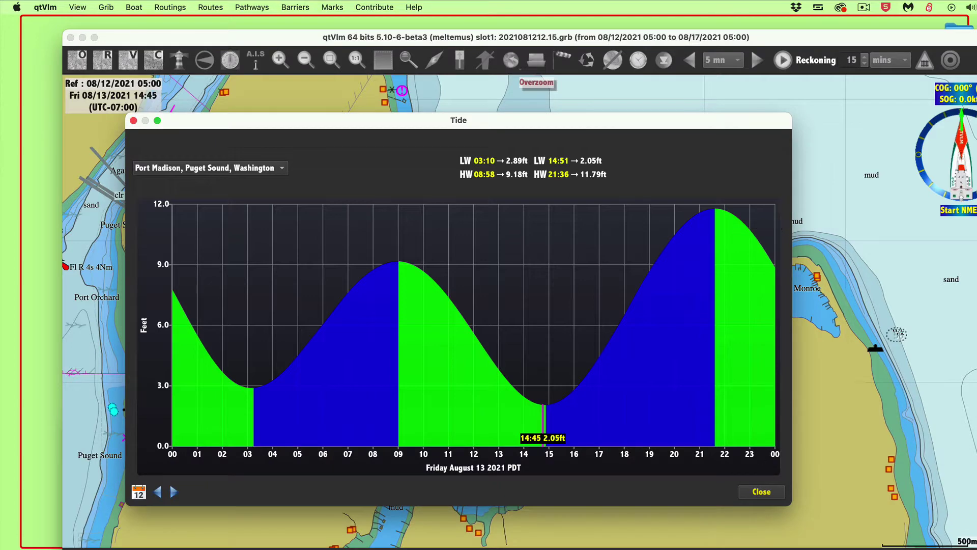
key("super+Tab")
left_click_drag(755, 437, 774, 213)
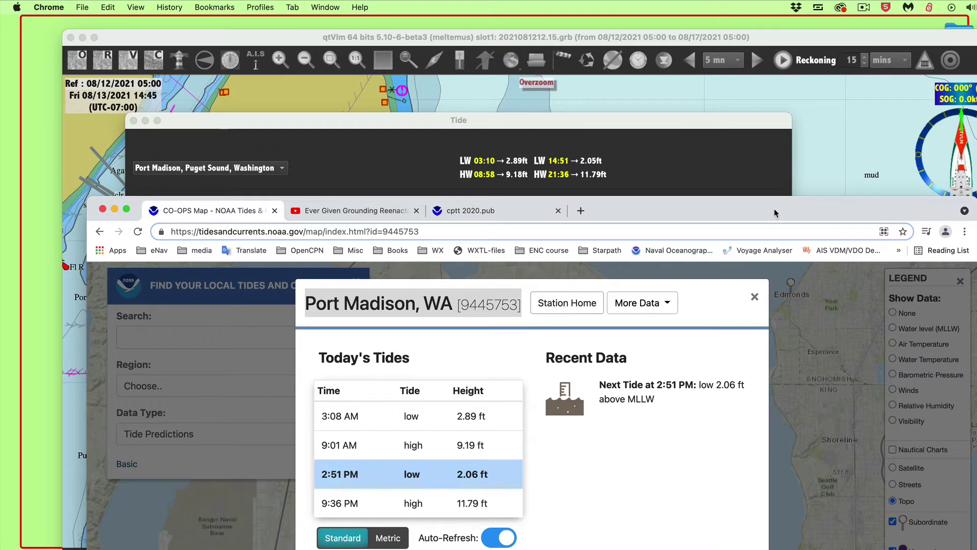
left_click_drag(774, 213, 778, 206)
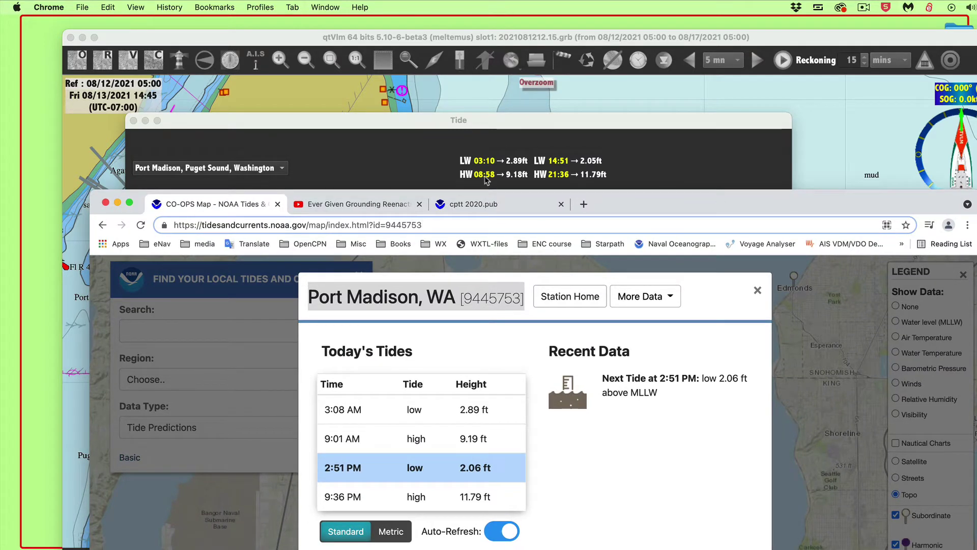
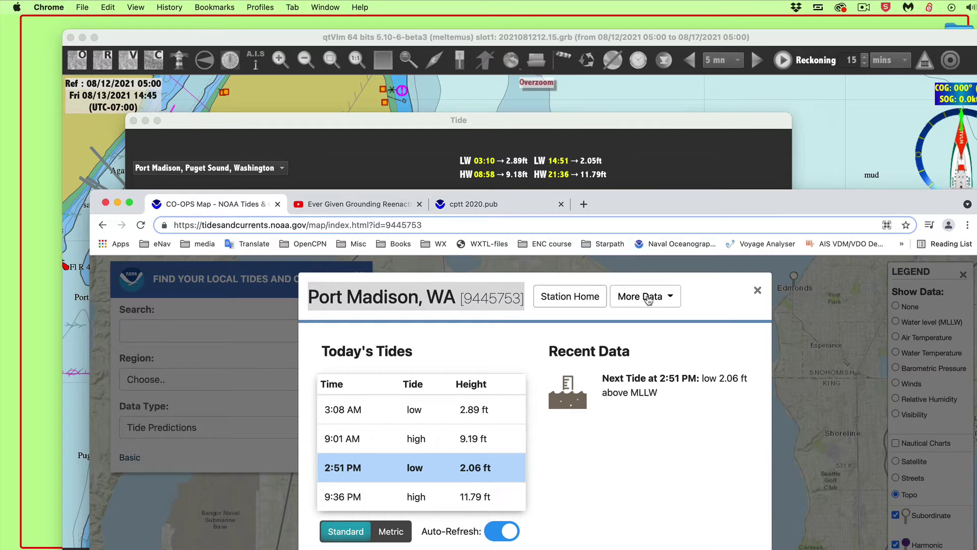
Step: Open the full Tide Predictions page for Port Madison from the station's additional data and raise the browser window
left_click(649, 301)
left_click(662, 300)
left_click(676, 300)
left_click(643, 301)
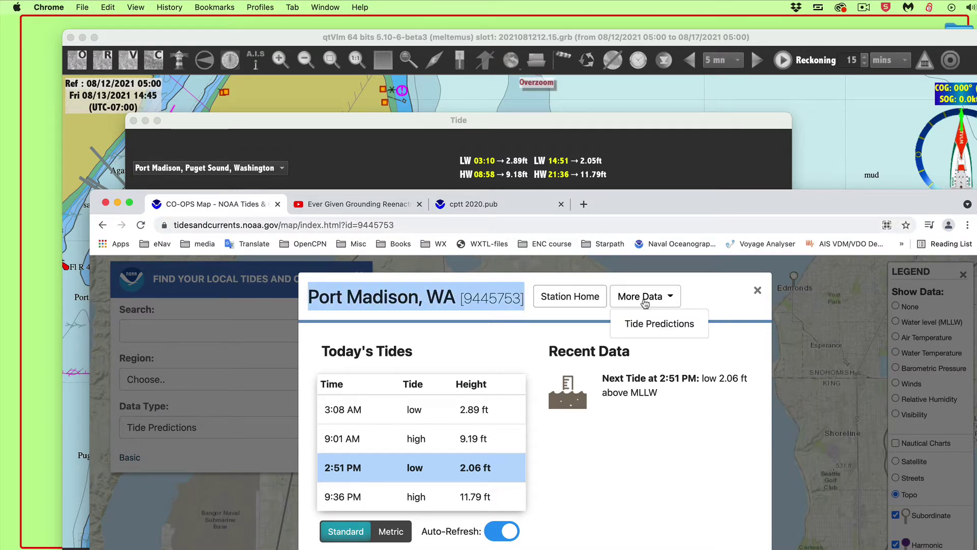
left_click(627, 329)
left_click_drag(775, 211, 767, 78)
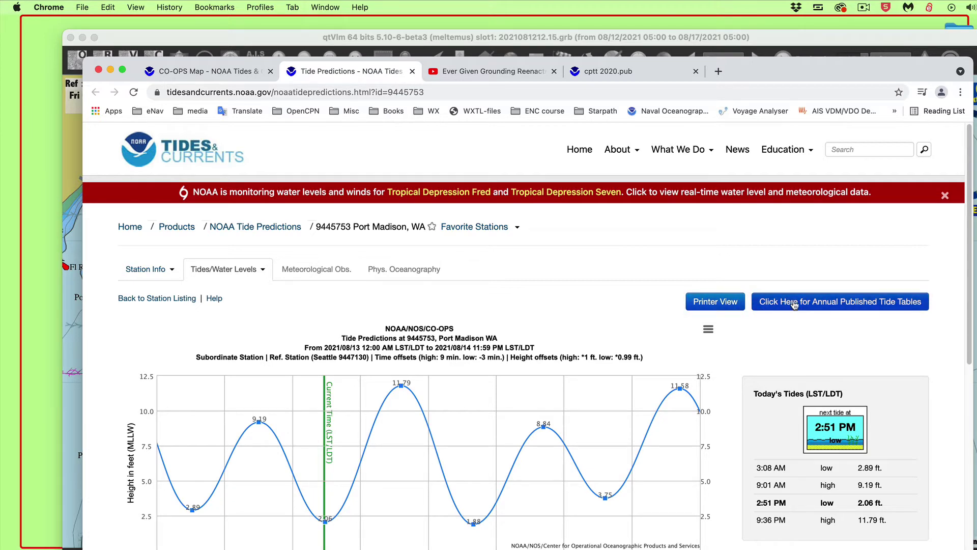
Step: Review the datum choices in the Port Madison prediction options and set the clock format to 24 Hour
scroll(597, 460, "down", 5)
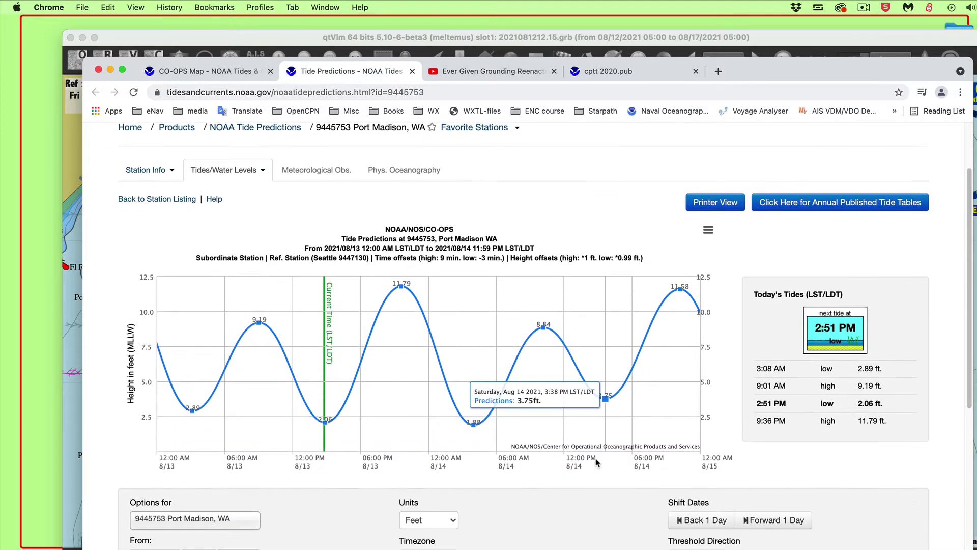
scroll(596, 462, "down", 3)
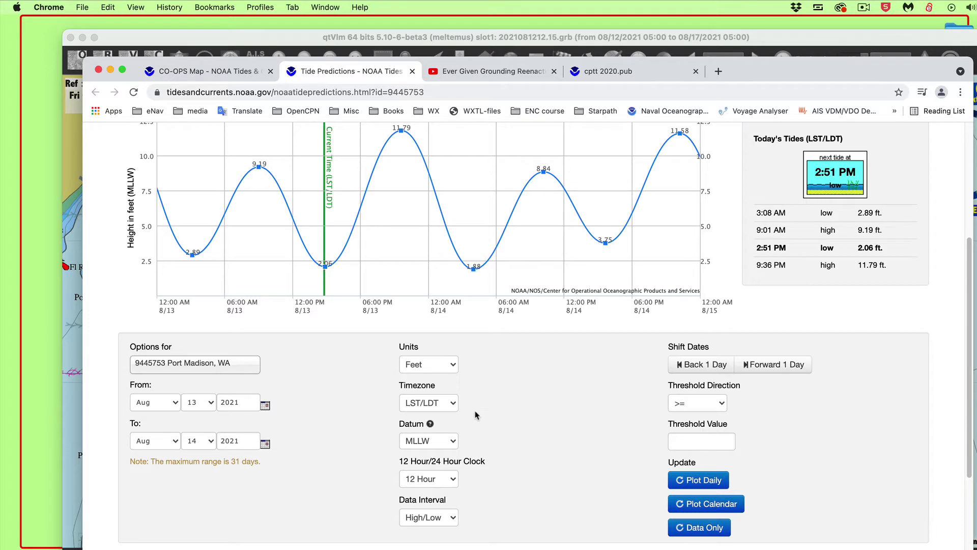
left_click(448, 445)
left_click(448, 446)
left_click(451, 446)
left_click(453, 446)
left_click(455, 446)
left_click(456, 447)
left_click(434, 481)
left_click(430, 492)
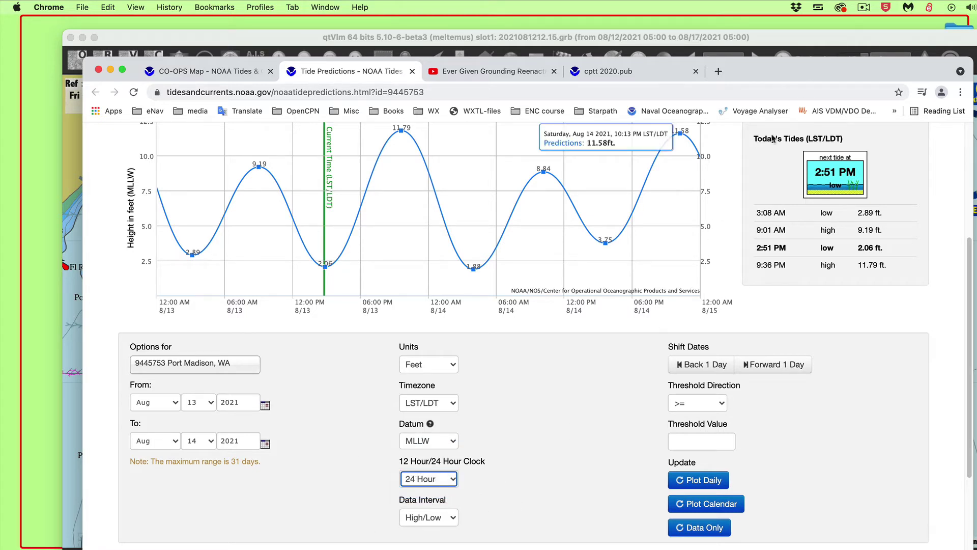
Step: Open the annual published tide tables for Port Madison
scroll(748, 267, "up", 5)
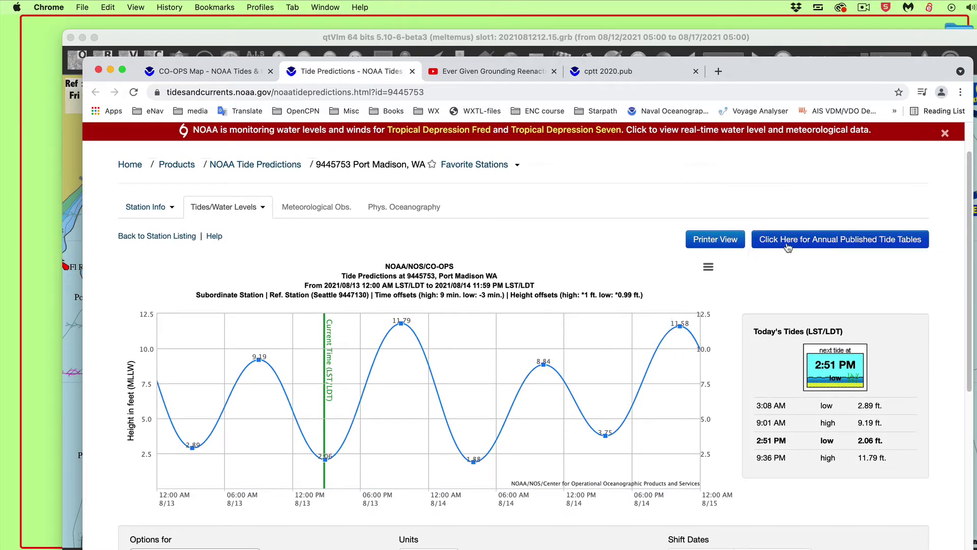
left_click(796, 240)
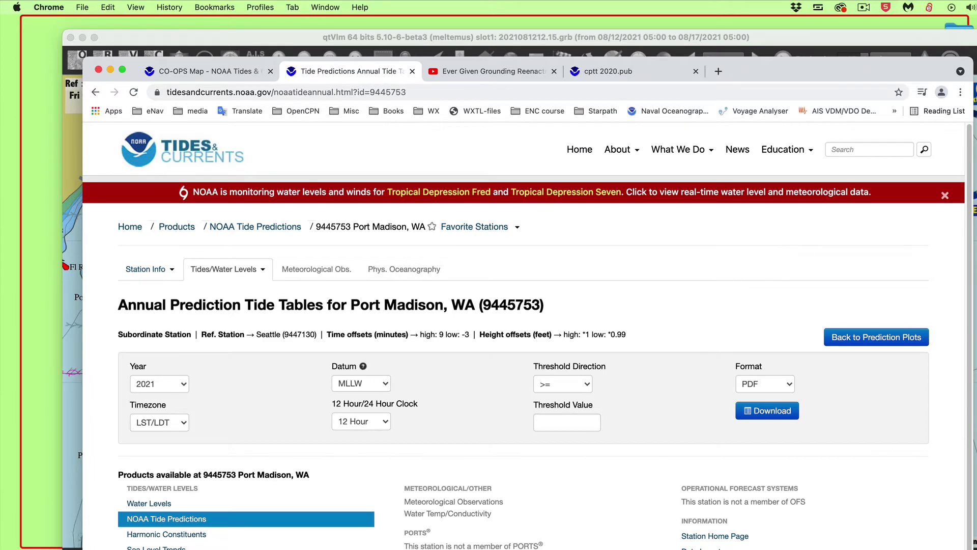
Step: Download the 2021 annual tide tables for Port Madison in PDF format
scroll(526, 336, "down", 2)
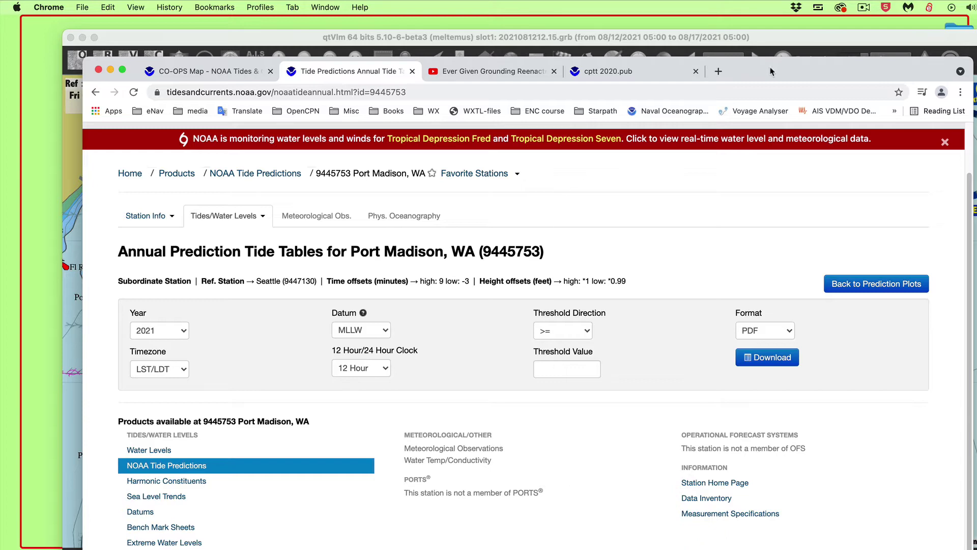
left_click_drag(776, 70, 803, 29)
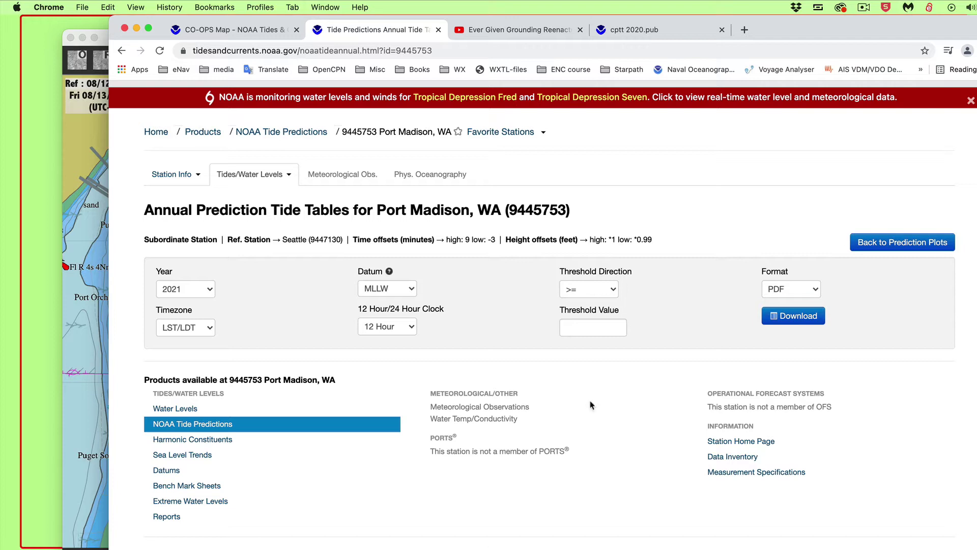
left_click(803, 291)
left_click(782, 290)
left_click(792, 317)
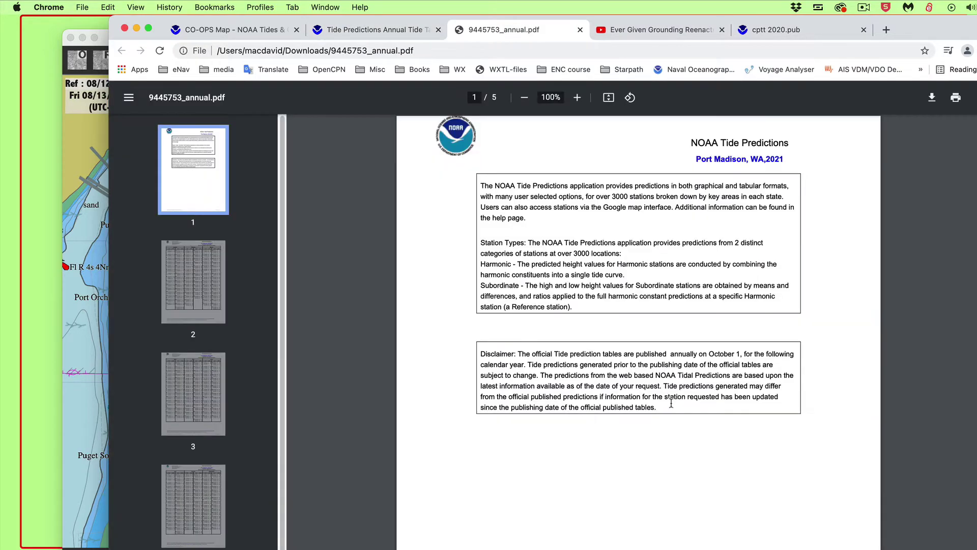
Step: Examine the January to June pages of the annual tide tables PDF, comparing the daily high and low waters
scroll(622, 359, "down", 15)
scroll(621, 361, "up", 8)
scroll(622, 359, "down", 3)
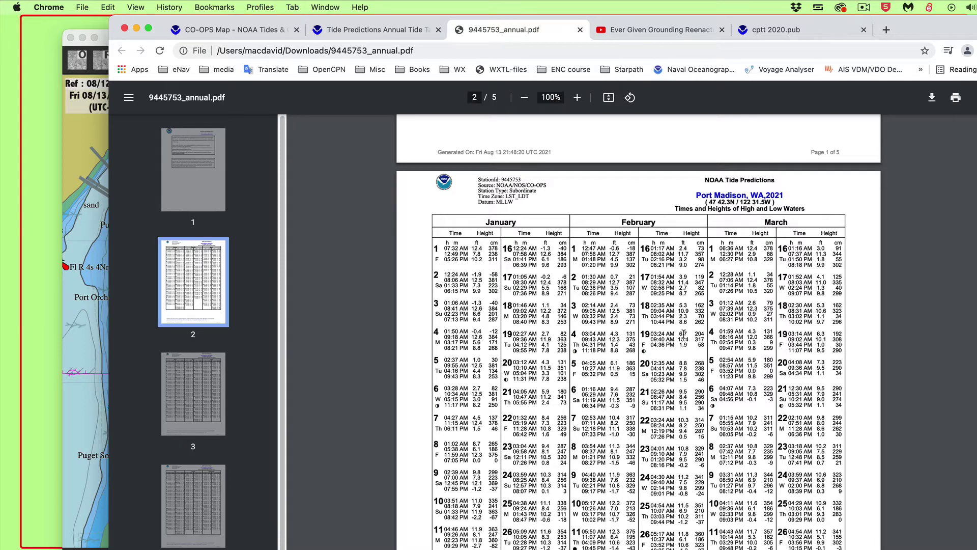
scroll(683, 334, "down", 8)
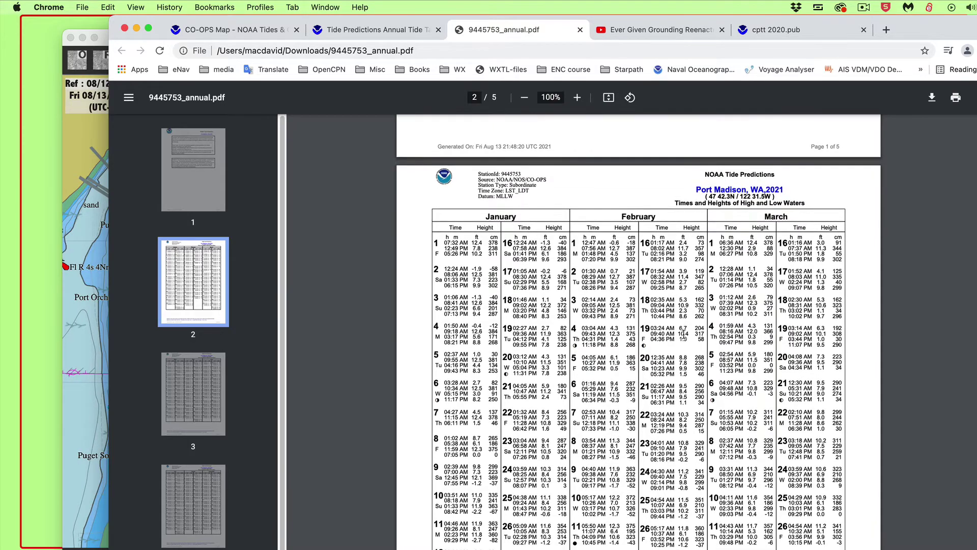
scroll(683, 333, "down", 7)
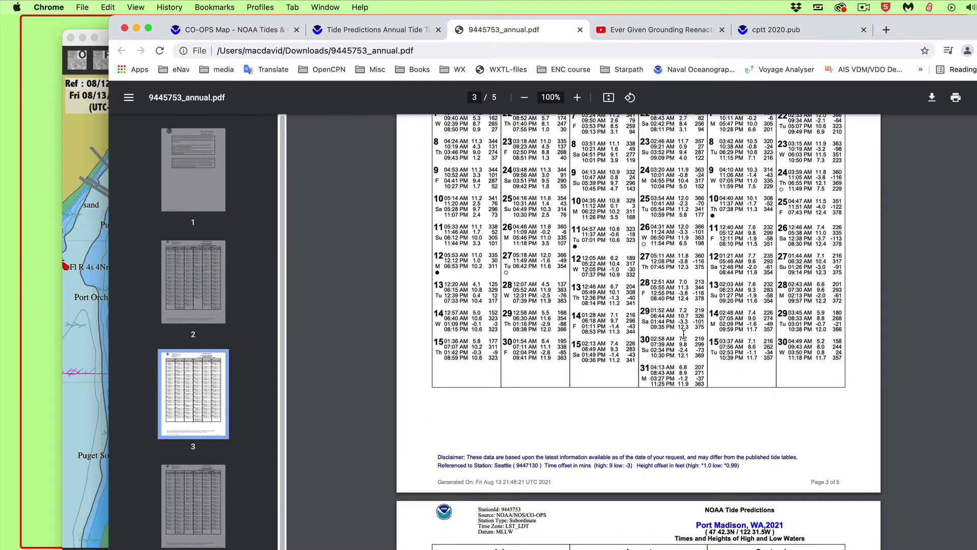
scroll(683, 334, "up", 4)
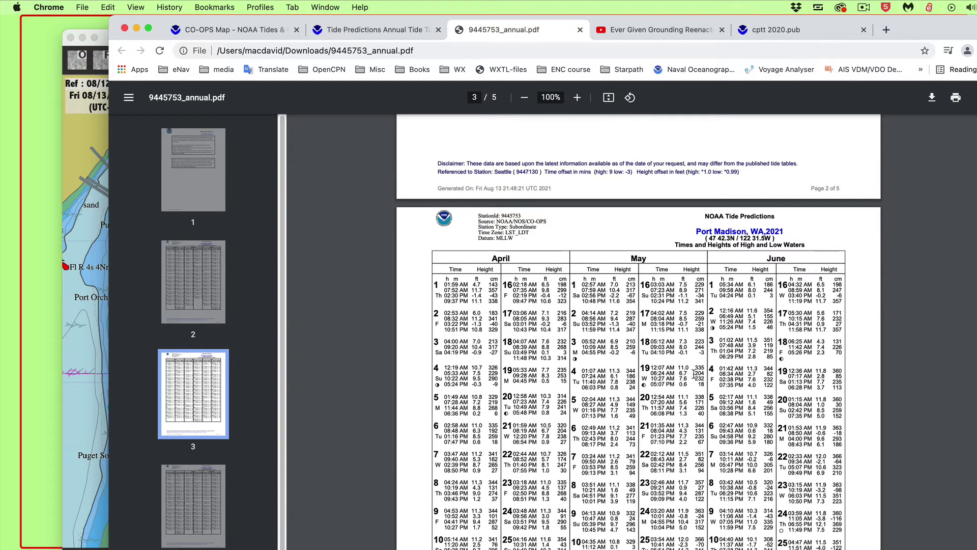
left_click_drag(715, 329, 747, 329)
left_click(710, 327)
scroll(685, 482, "down", 3)
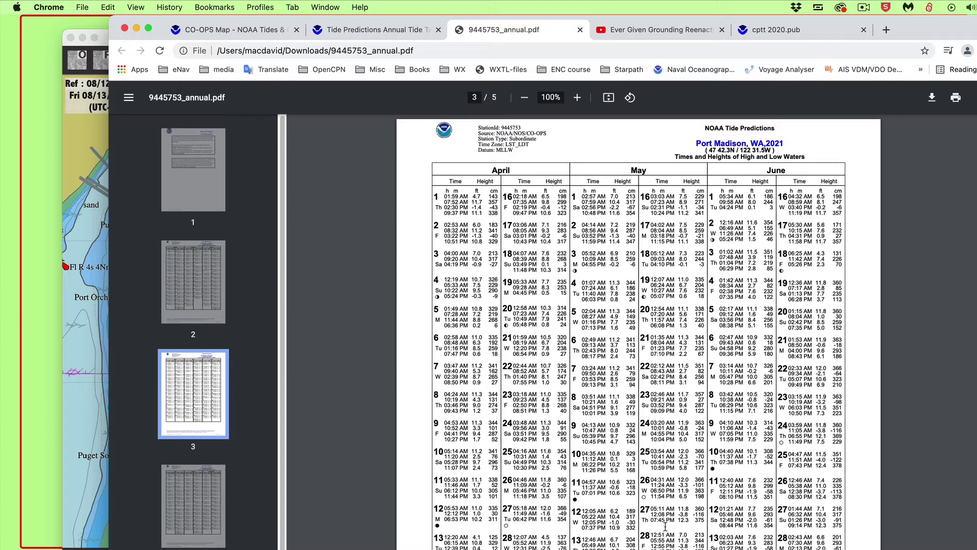
scroll(794, 367, "down", 2)
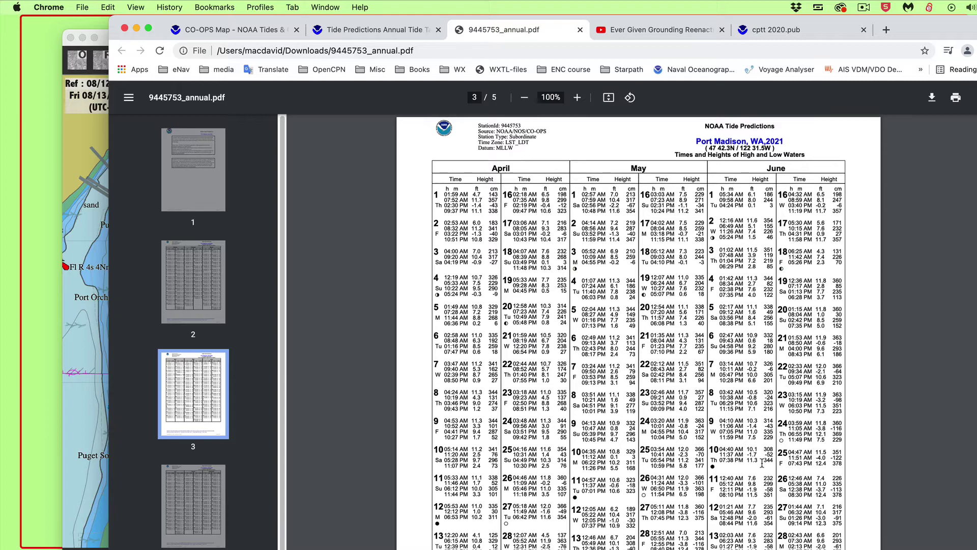
scroll(789, 501, "down", 10)
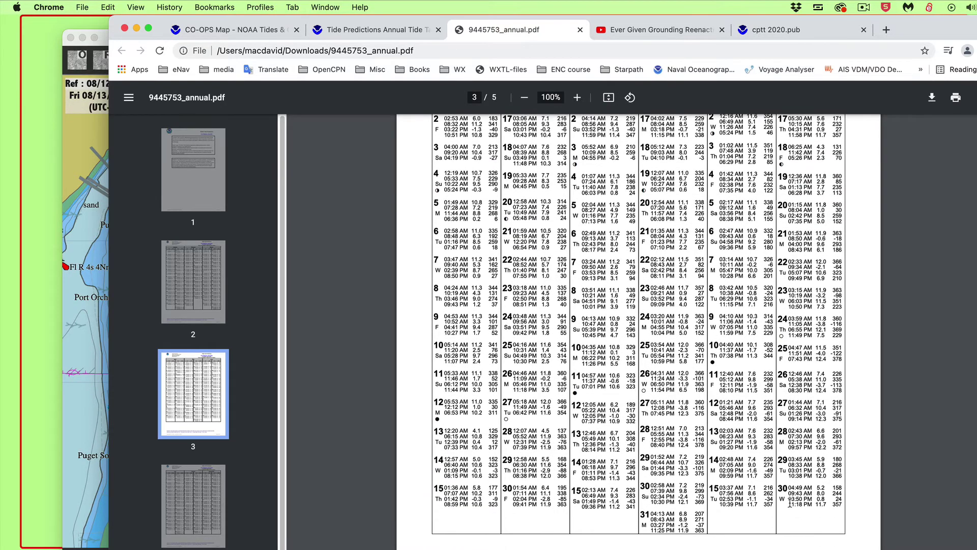
Step: Examine the July to September page of the tide tables PDF and highlight the entries from mid-August onward
scroll(734, 446, "up", 2)
scroll(734, 446, "up", 3)
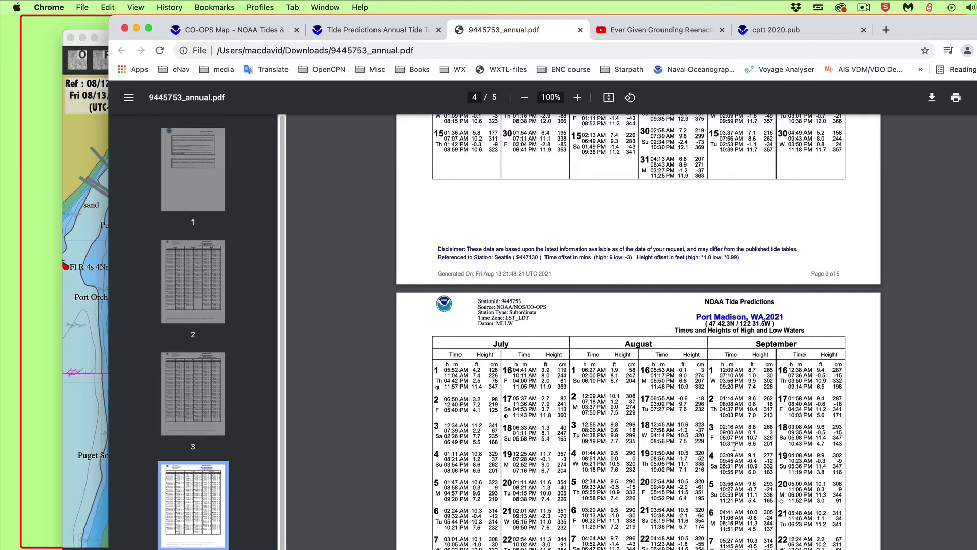
scroll(734, 446, "up", 1)
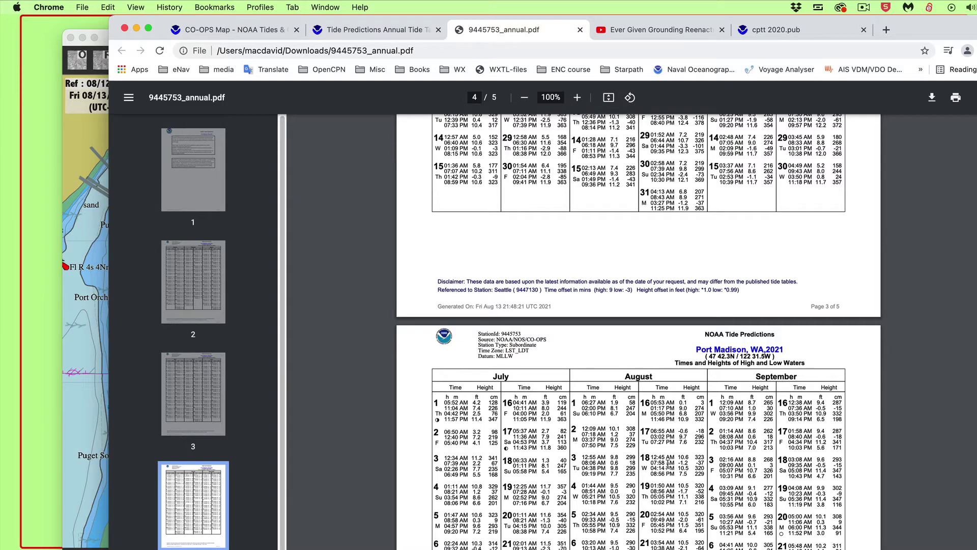
scroll(669, 465, "down", 1)
left_click_drag(642, 429, 771, 417)
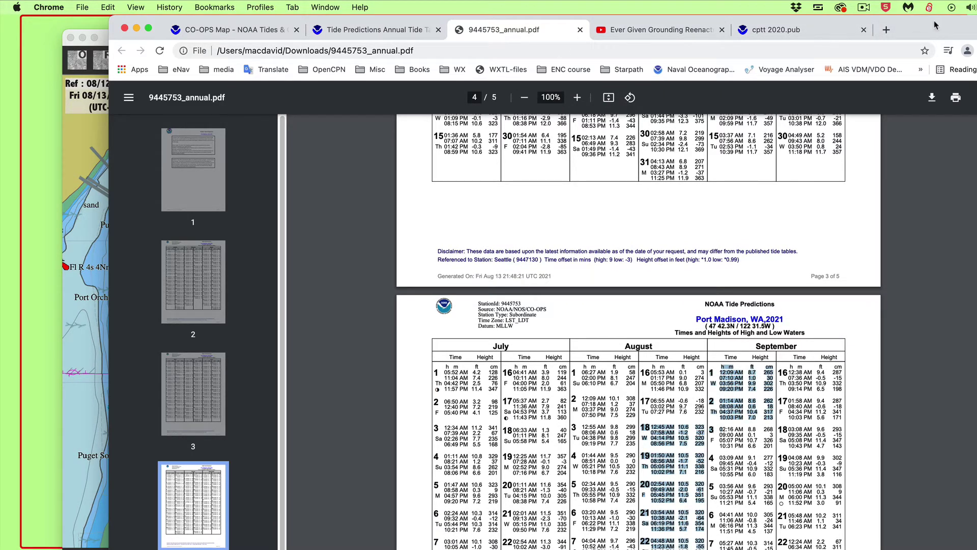
Step: Switch to qtVlm's Tide window and set the Port Madison tide graph to May 11, 2021
key("super+m")
left_click(258, 253)
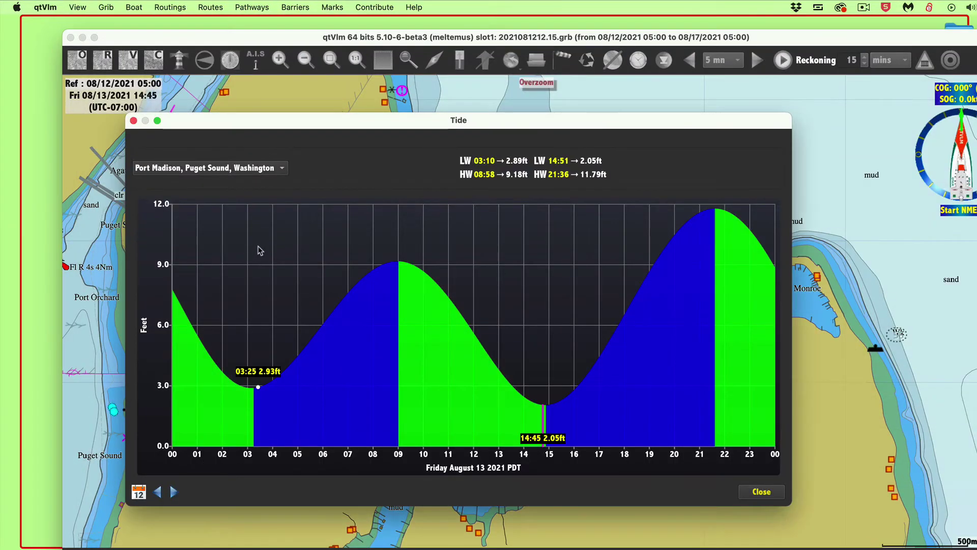
left_click_drag(385, 120, 404, 93)
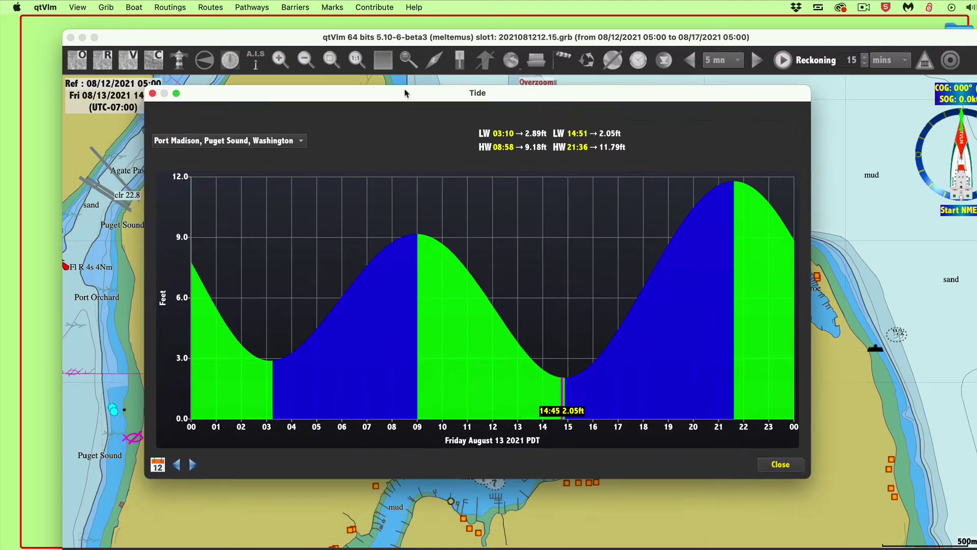
left_click(157, 464)
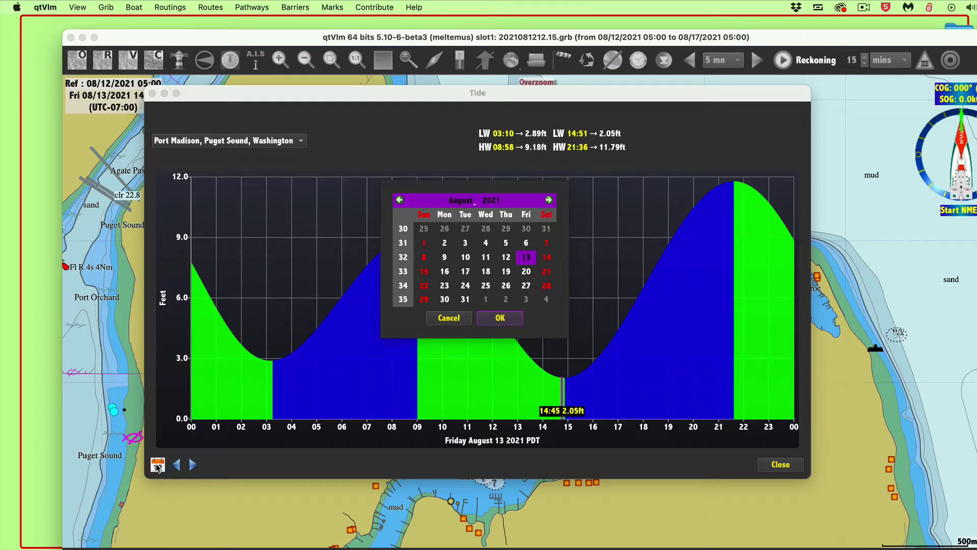
left_click(472, 201)
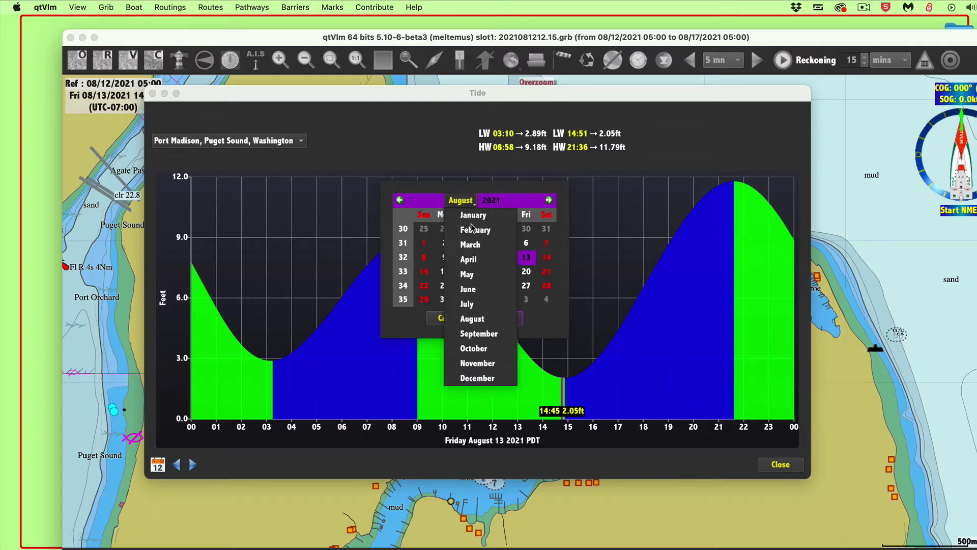
left_click(472, 272)
left_click(466, 259)
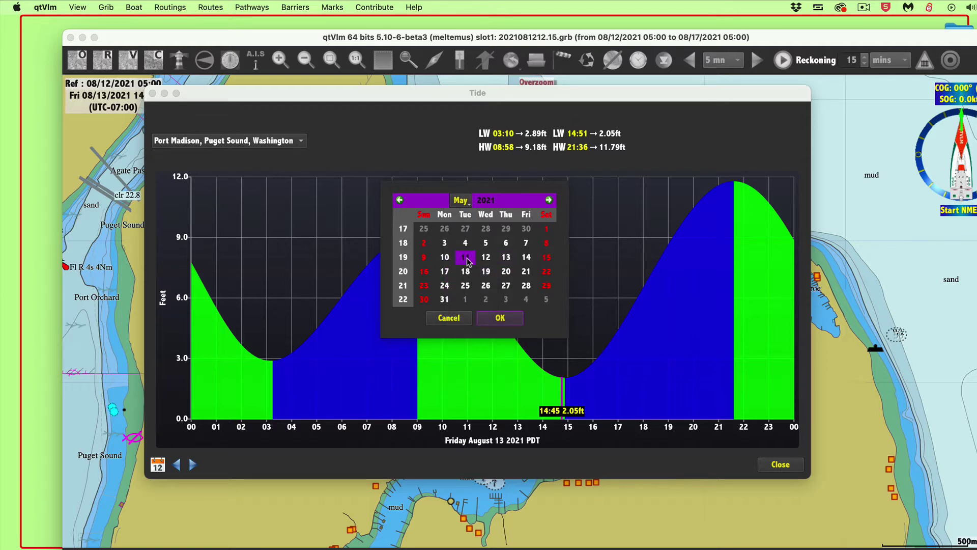
left_click(499, 318)
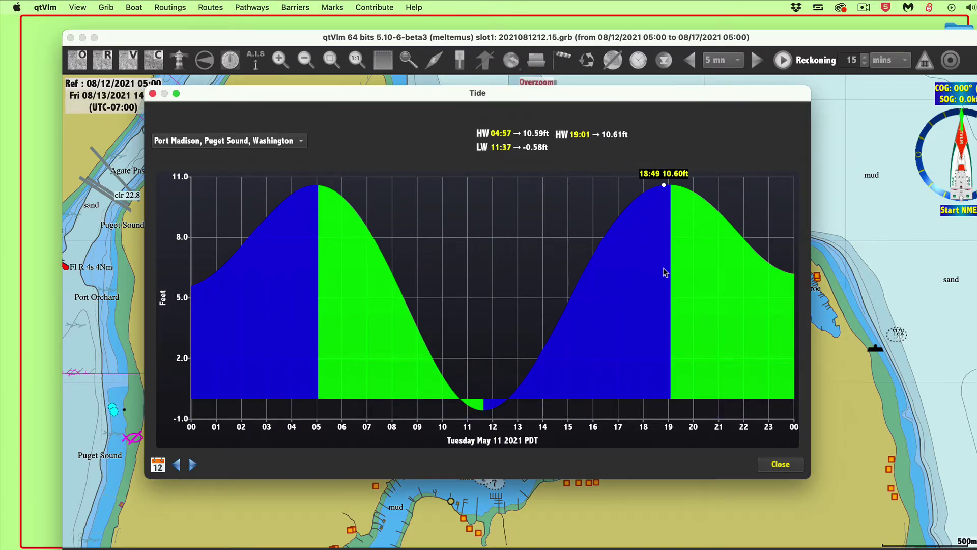
Step: Bring back the annual tide tables PDF, clear its text selection and place it below qtVlm's high and low water times
key("super+Tab")
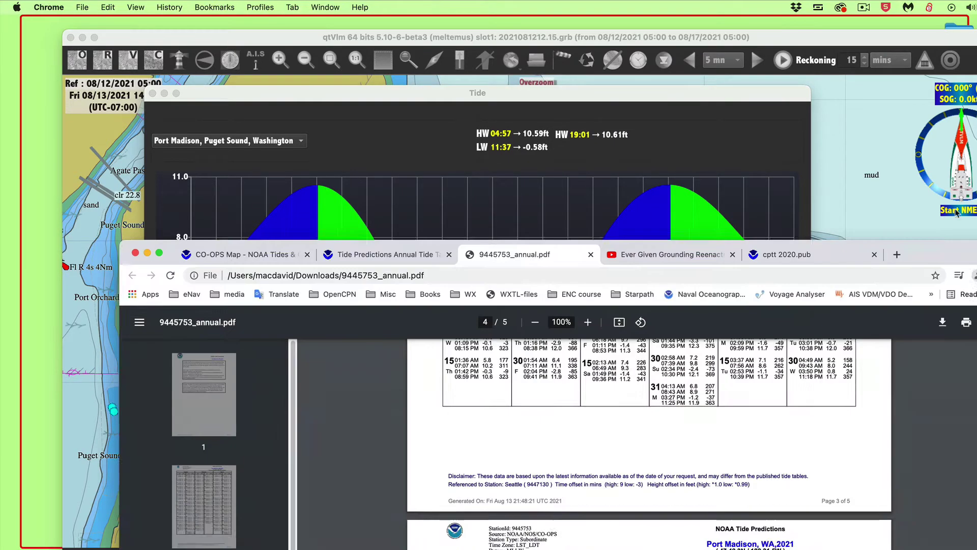
scroll(592, 462, "down", 5)
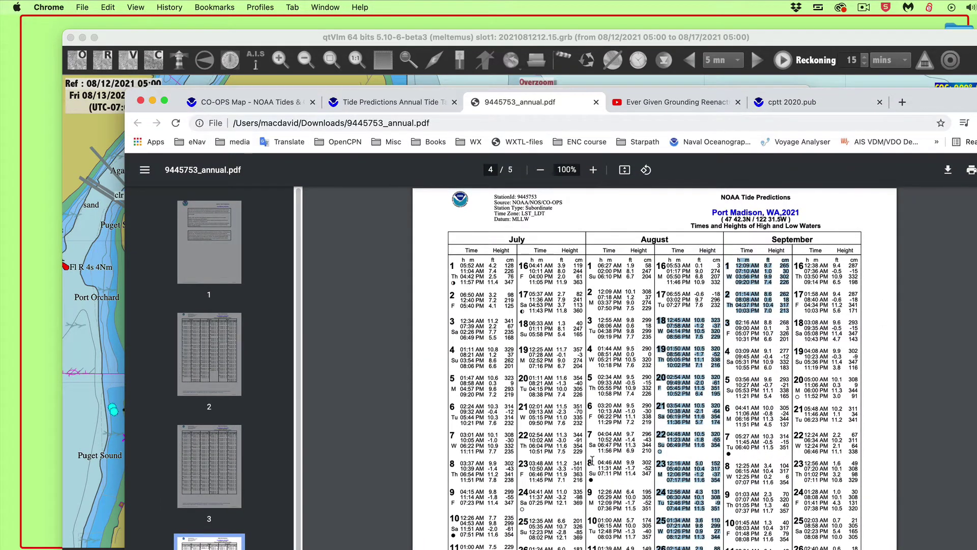
left_click(593, 383)
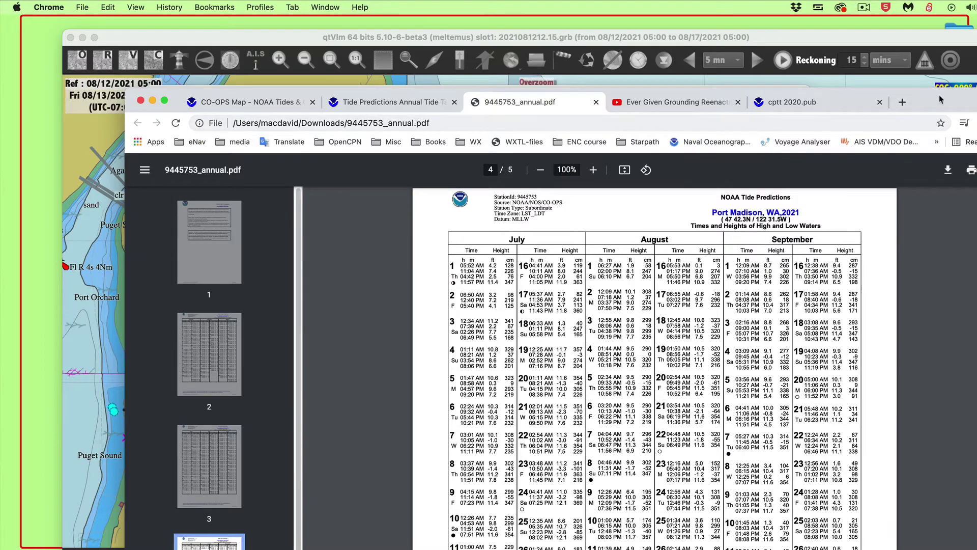
key("super+m")
left_click(939, 539)
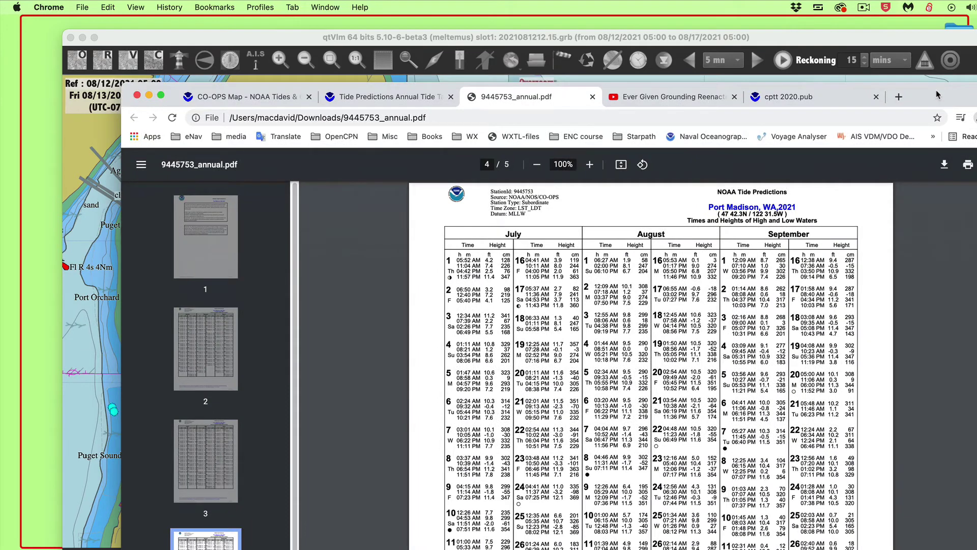
left_click_drag(926, 100, 926, 296)
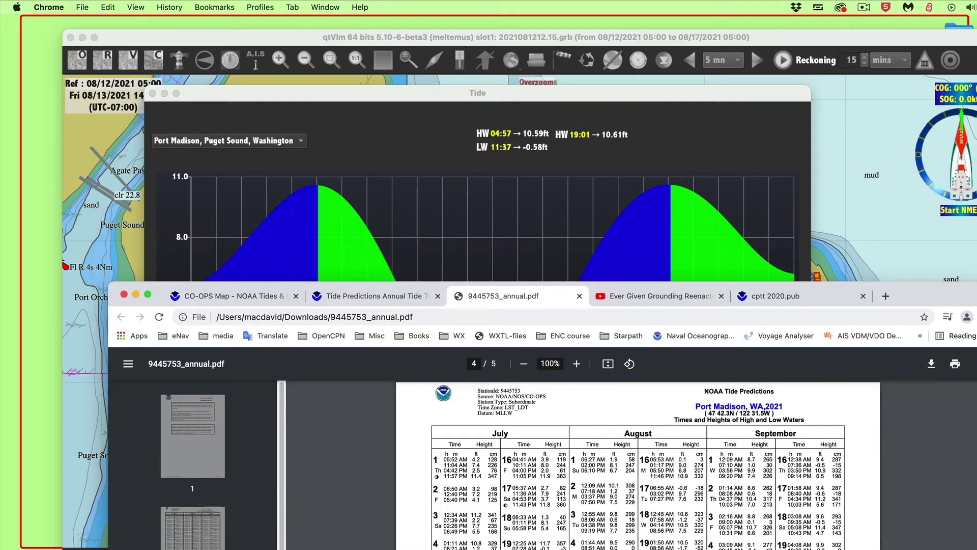
Step: Check the tides and currents outline in TextEdit, then minimize it
key("super+Tab")
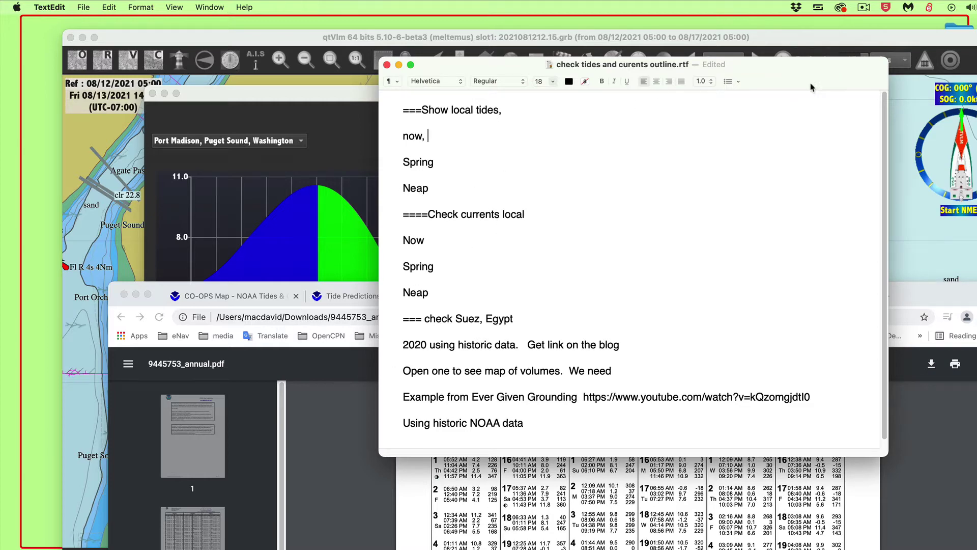
left_click_drag(808, 82, 840, 50)
key("super+m")
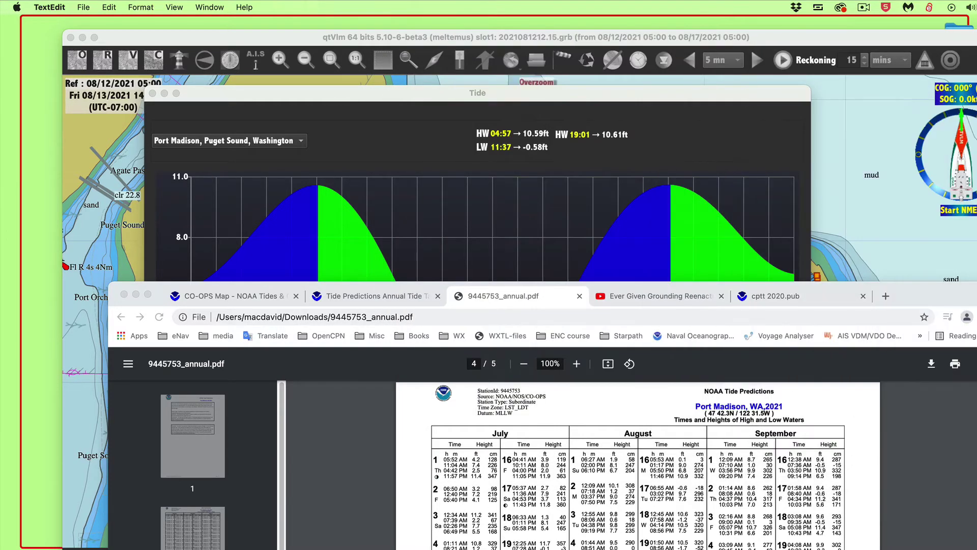
Step: Close the tide tables PDF and the Port Madison annual tide tables page, and hide the browser
left_click_drag(931, 296, 920, 157)
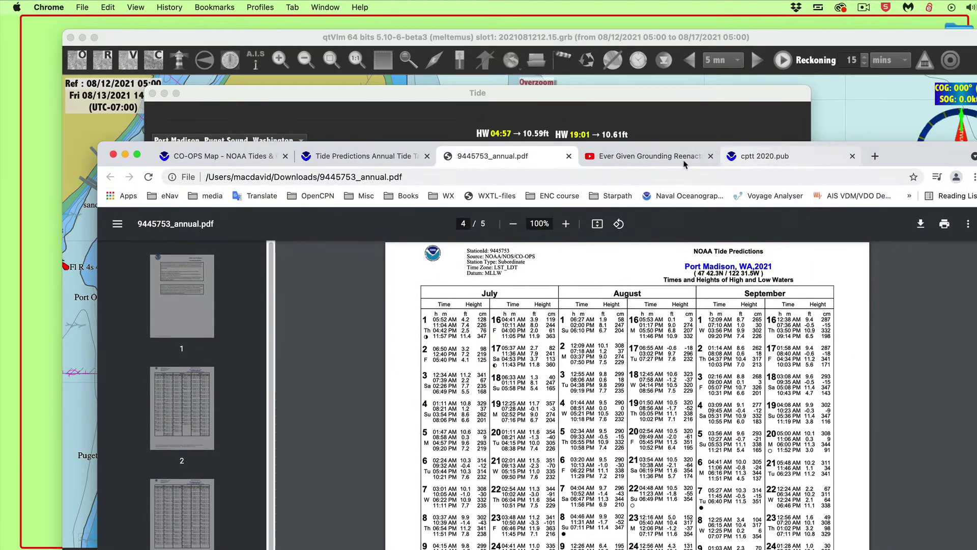
left_click(568, 156)
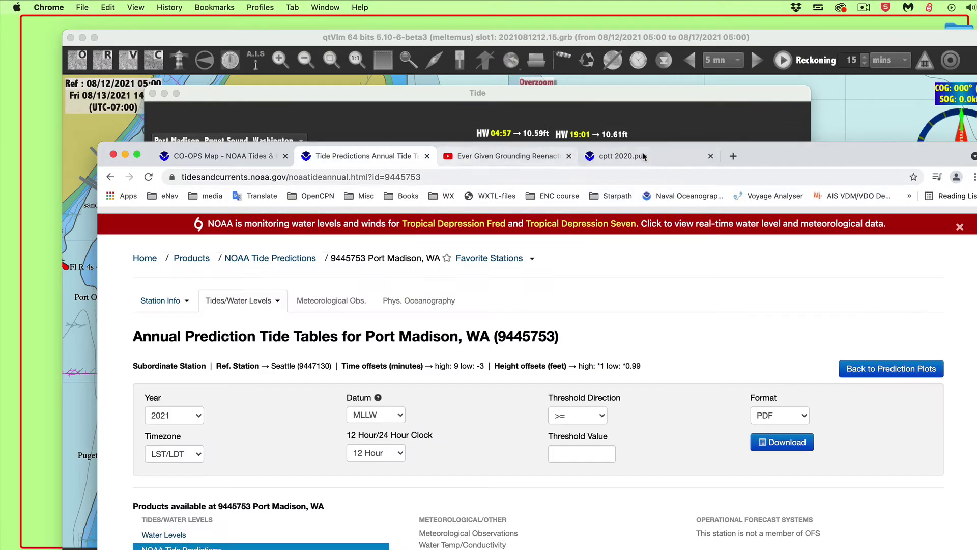
left_click(427, 159)
left_click_drag(571, 153, 614, 181)
key("super+h")
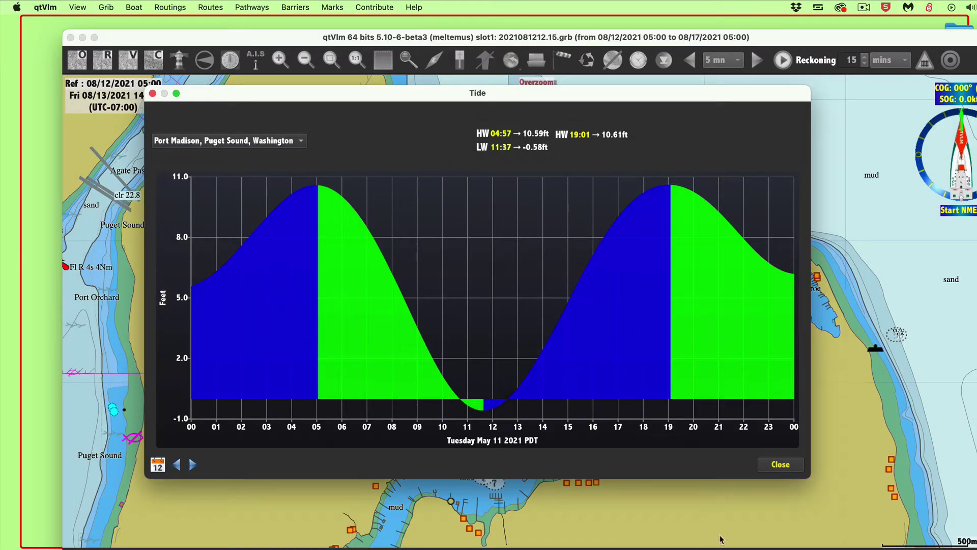
Step: Close the tide graph and switch the chart from tide stations to tidal current stations
left_click(781, 464)
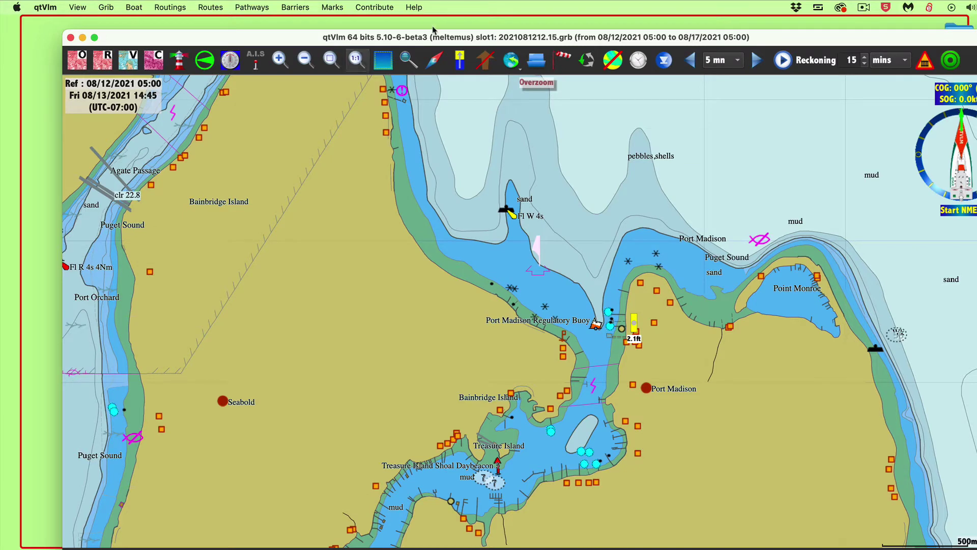
left_click(458, 60)
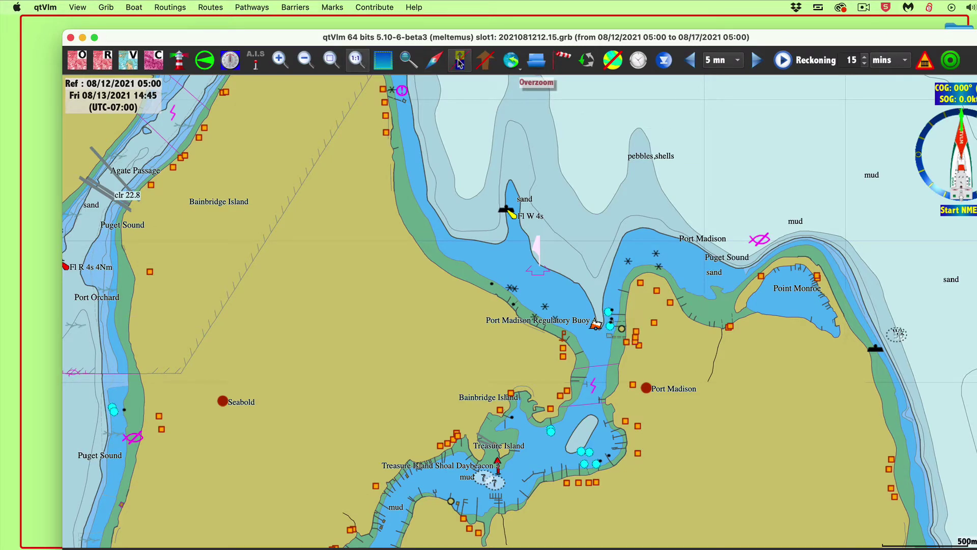
left_click(483, 64)
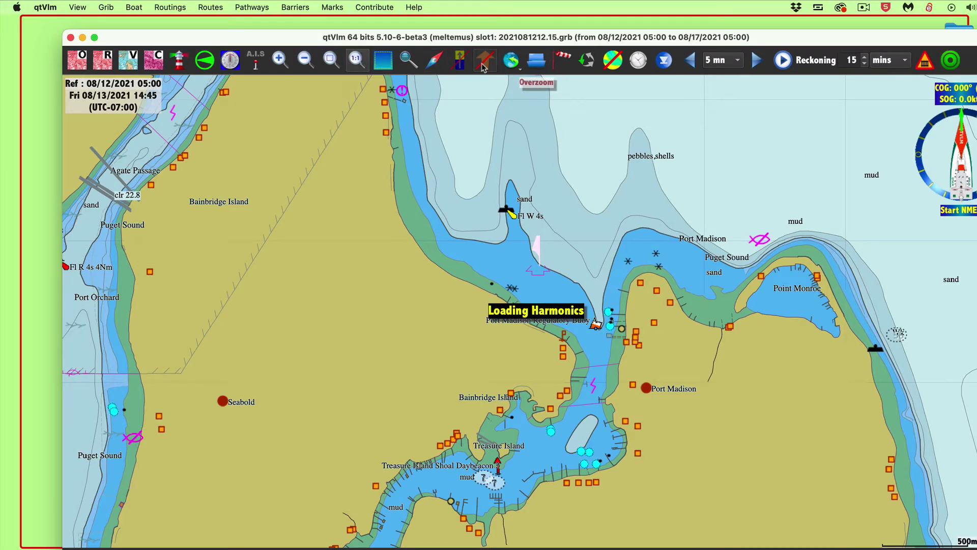
Step: Locate the tidal current stations in Agate Passage on the chart
scroll(417, 373, "up", 5)
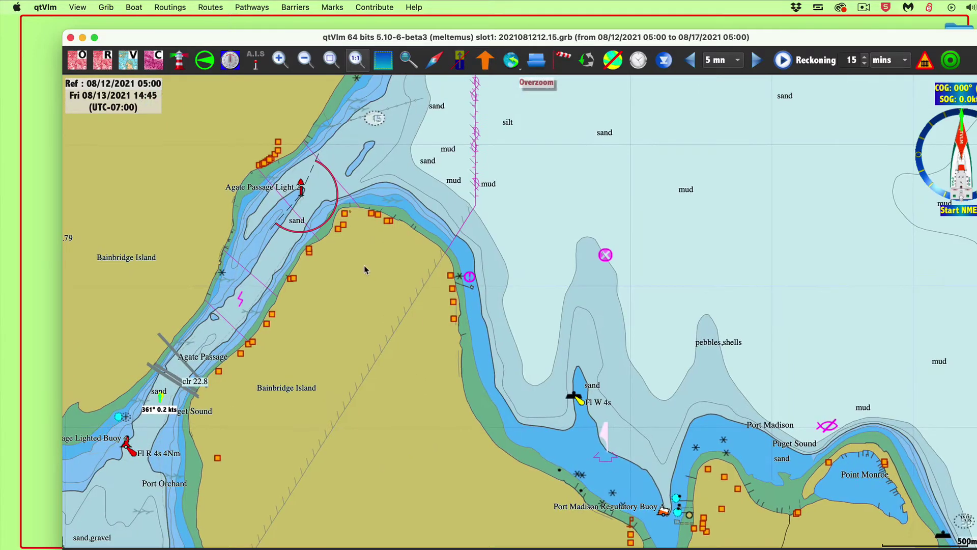
scroll(492, 218, "left", 5)
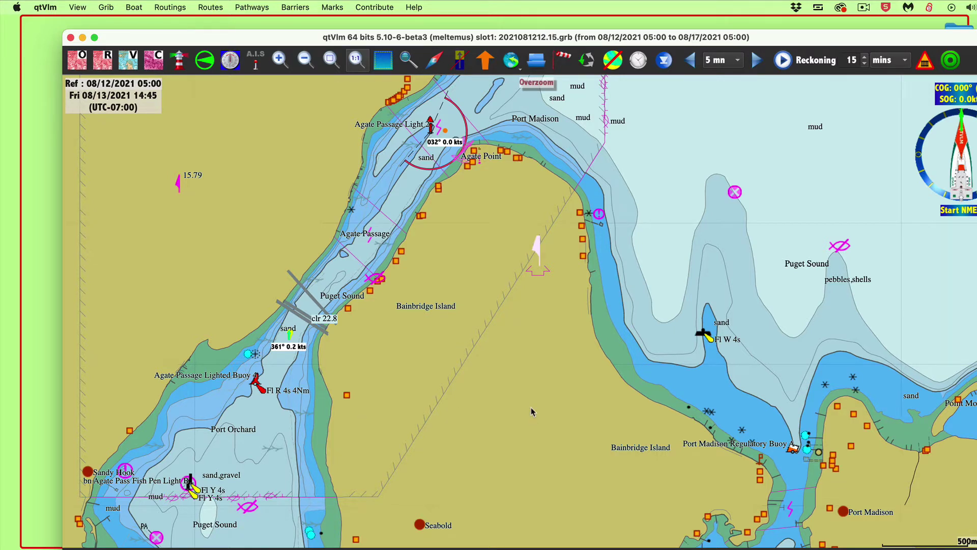
scroll(531, 411, "down", 1)
left_click_drag(531, 411, 514, 420)
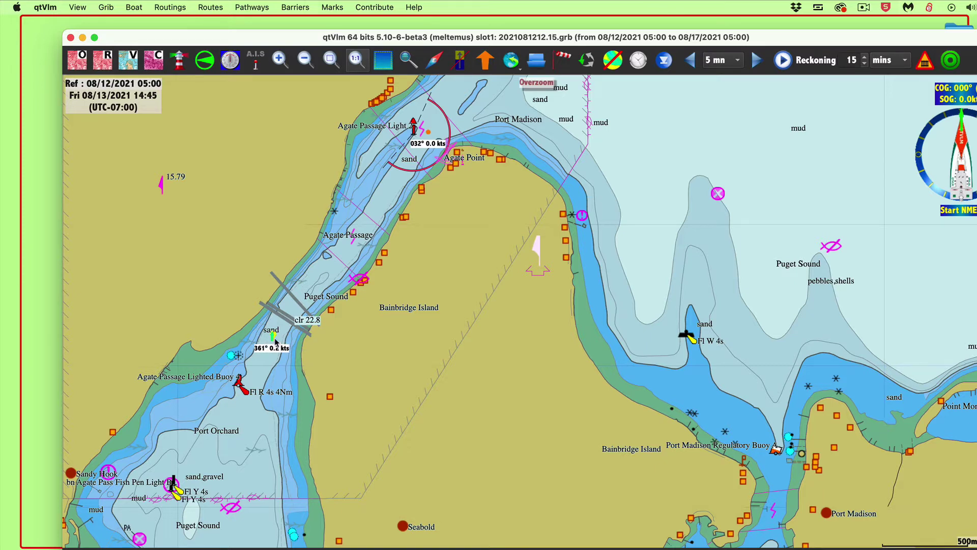
Step: Open the current graph for the tidal current station at the south end of Agate Passage
right_click(275, 340)
left_click(375, 344)
mouse_move(273, 337)
right_click(273, 338)
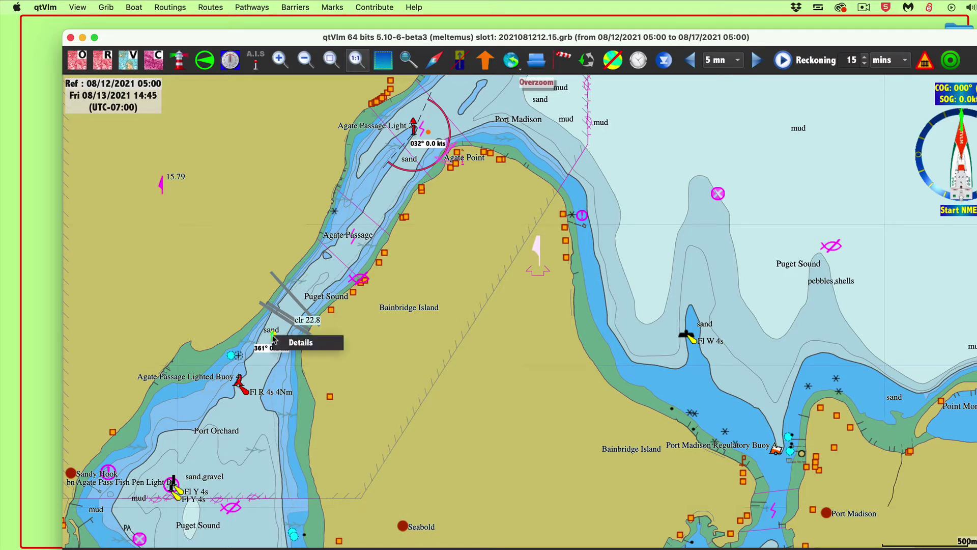
left_click(314, 343)
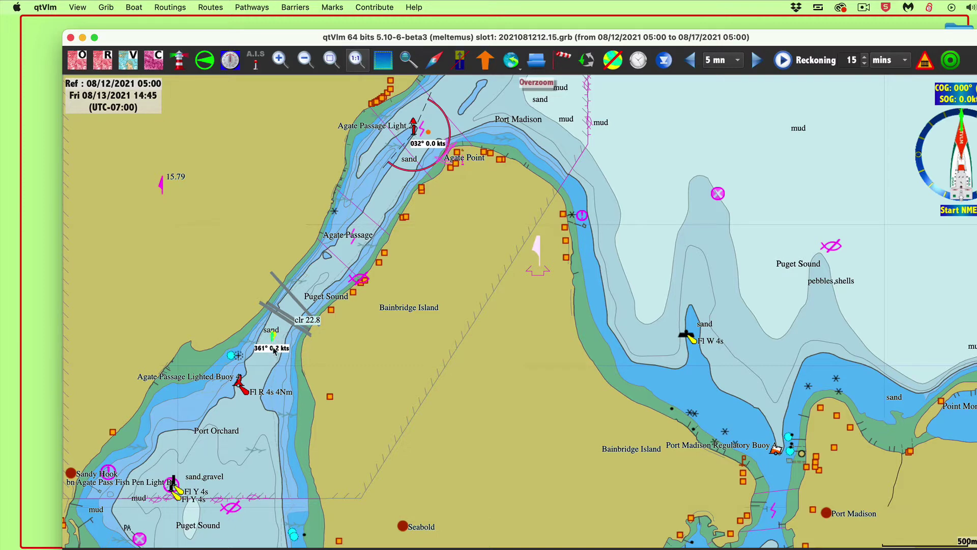
right_click(274, 336)
left_click(320, 342)
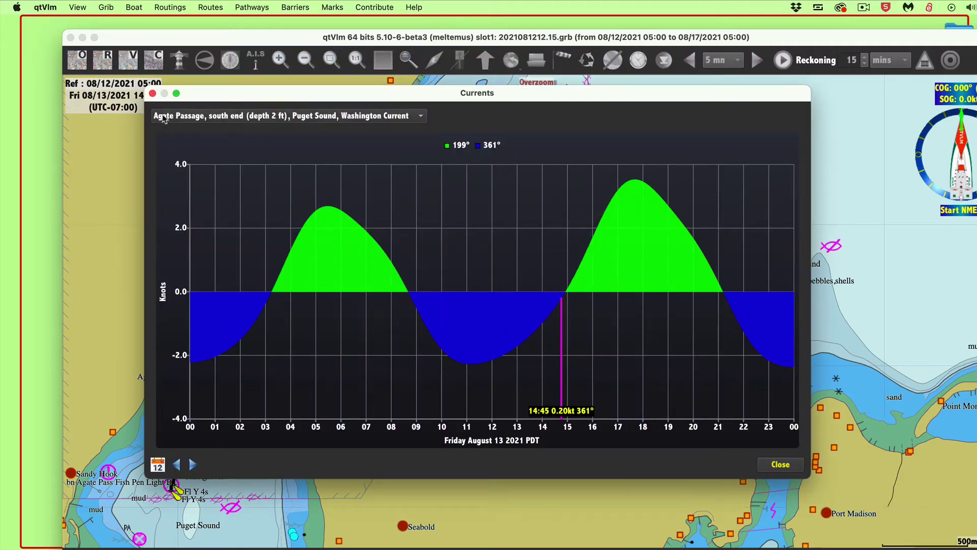
Step: Review the depths offered for the Agate Passage, south end current station and close the graph
left_click(422, 118)
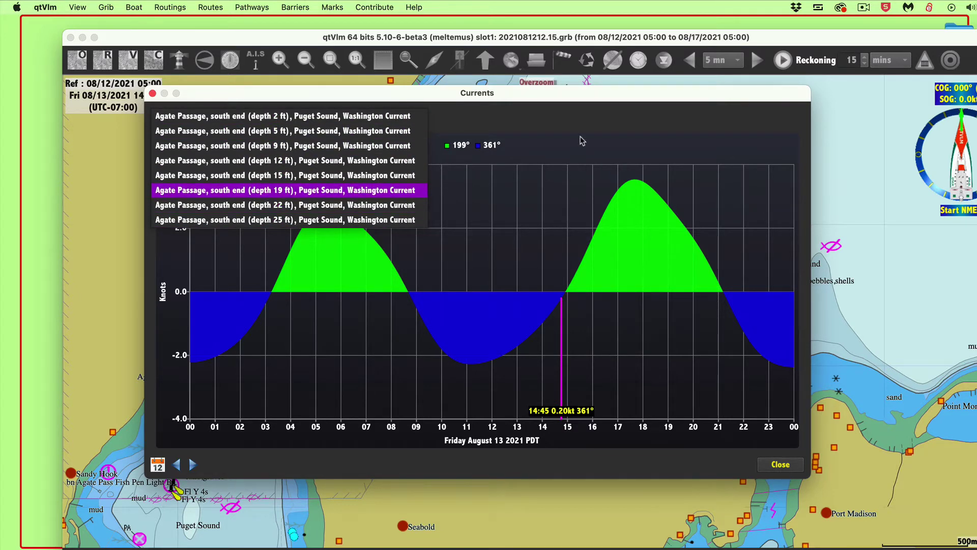
left_click(514, 138)
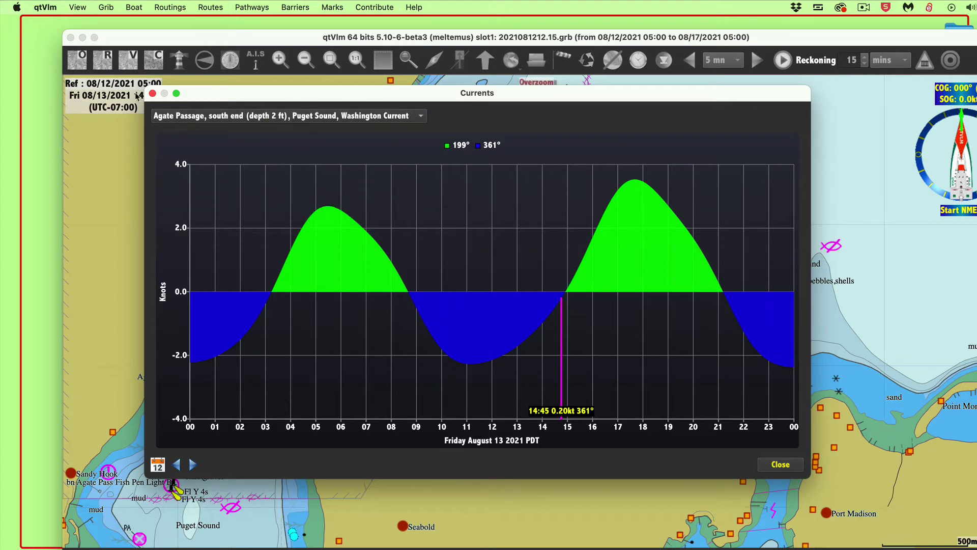
left_click(152, 94)
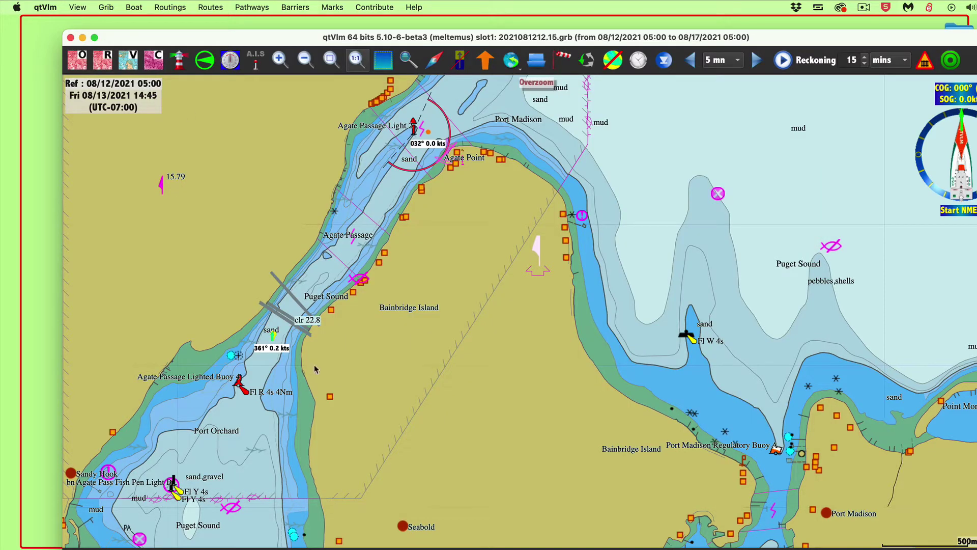
Step: Check the current readings by depth at the Agate Passage south end station and reposition the chart window
mouse_move(272, 336)
scroll(518, 447, "down", 5)
scroll(514, 318, "down", 1)
scroll(514, 317, "down", 1)
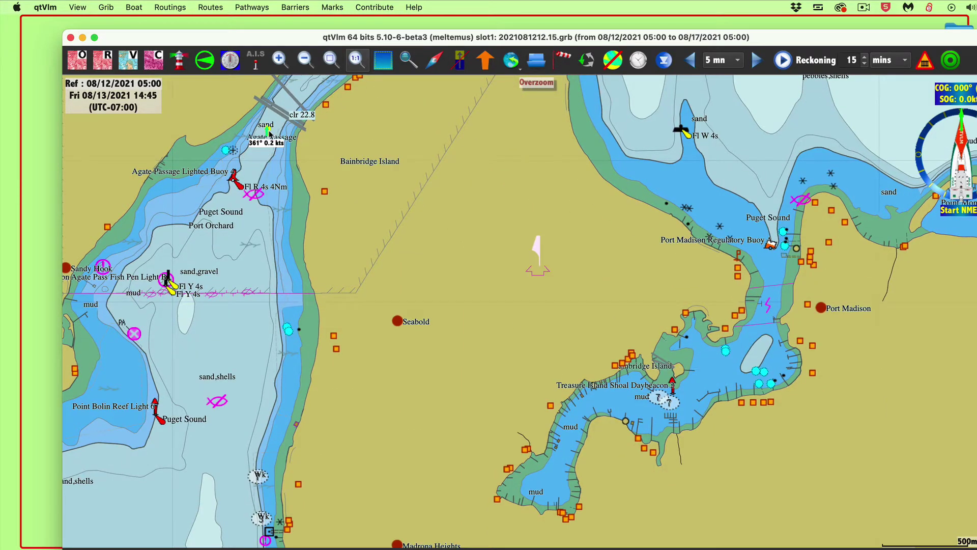
mouse_move(269, 133)
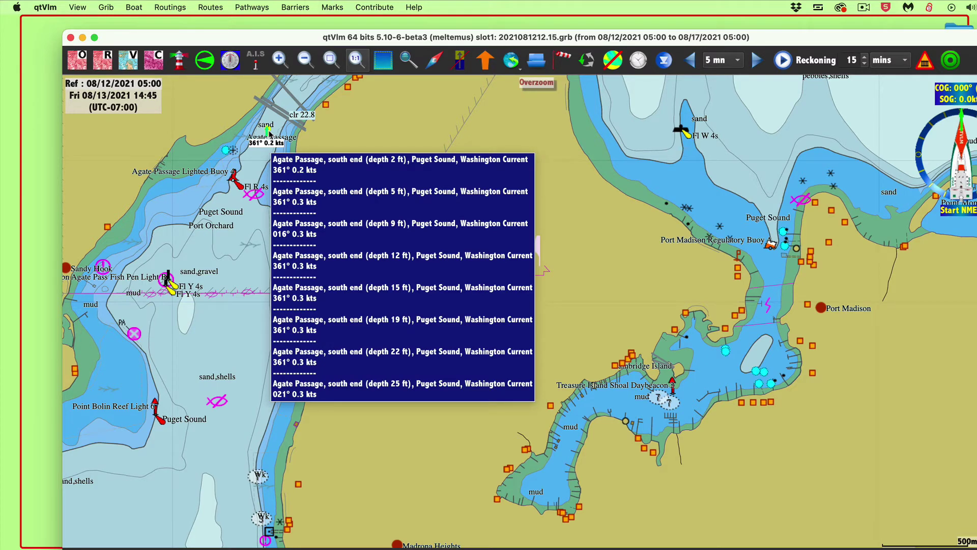
left_click_drag(238, 36, 200, 21)
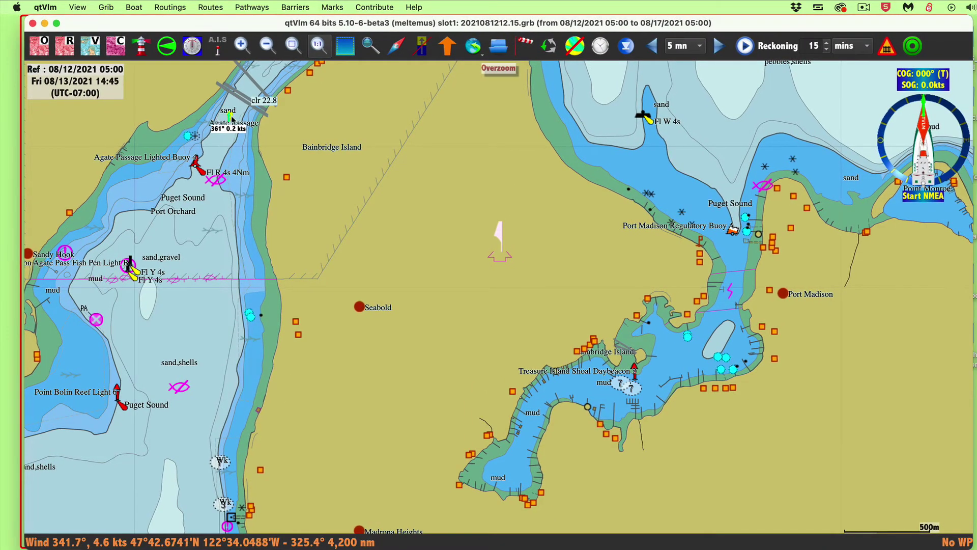
mouse_move(230, 120)
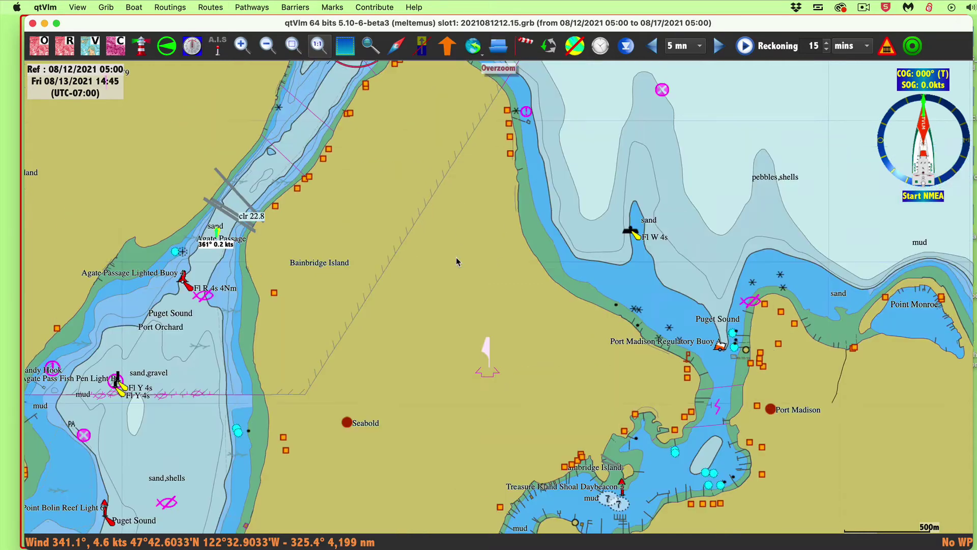
Step: Check the current readings by depth at the station east of Point Jefferson
left_click_drag(468, 146, 457, 261)
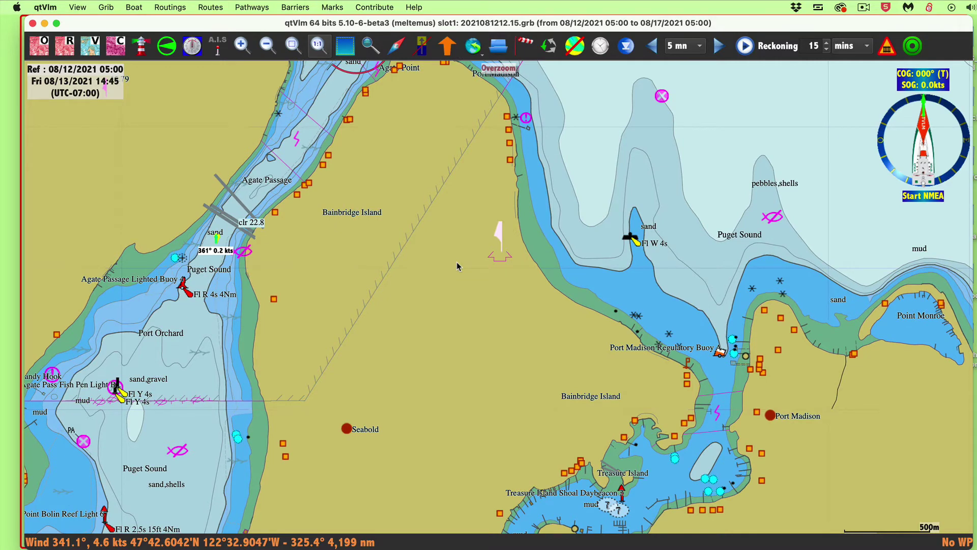
left_click_drag(398, 186, 369, 309)
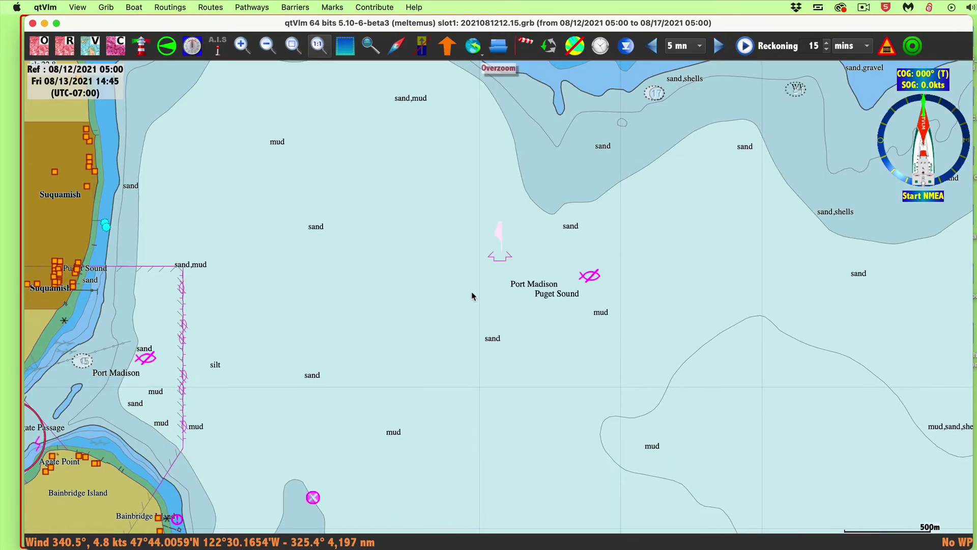
scroll(472, 296, "down", 3)
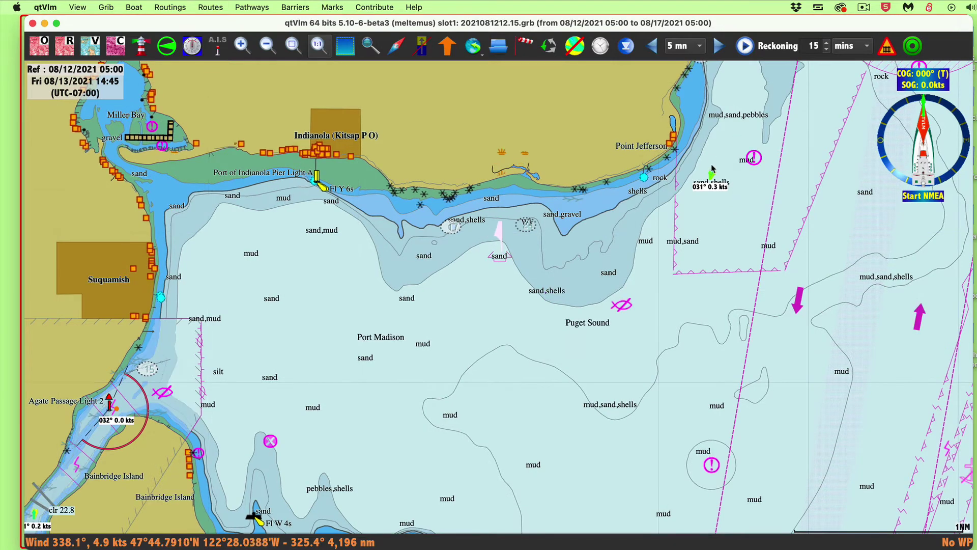
mouse_move(713, 176)
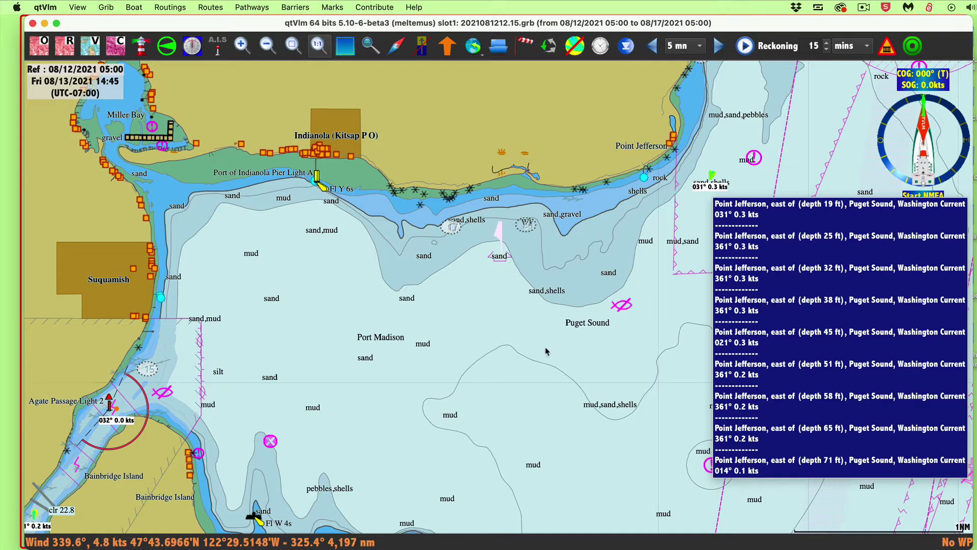
Step: Scan the chart north of Point Jefferson and around Port Madison for other current stations, and return to Agate Passage
scroll(527, 358, "right", 5)
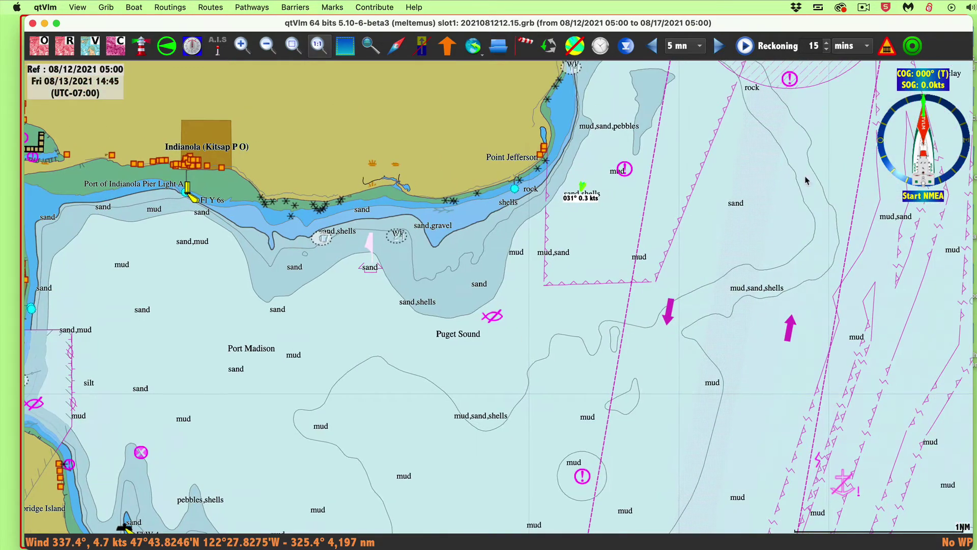
scroll(726, 305, "up", 4)
scroll(726, 304, "right", 2)
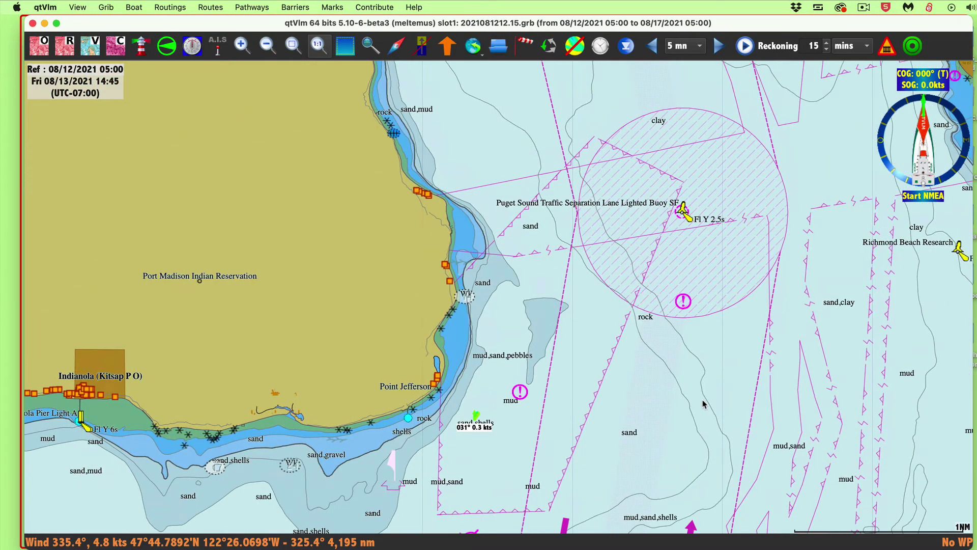
scroll(371, 295, "down", 10)
scroll(355, 273, "left", 10)
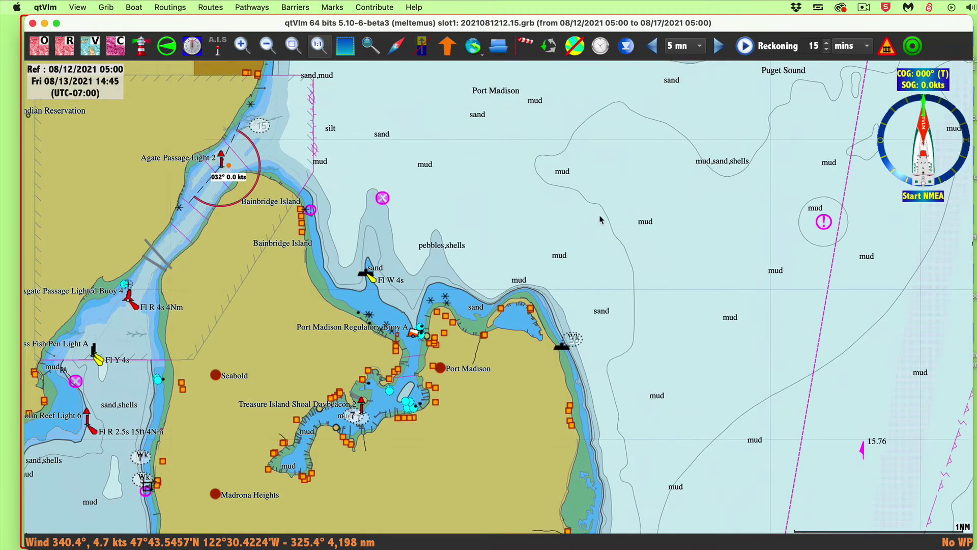
scroll(714, 195, "left", 4)
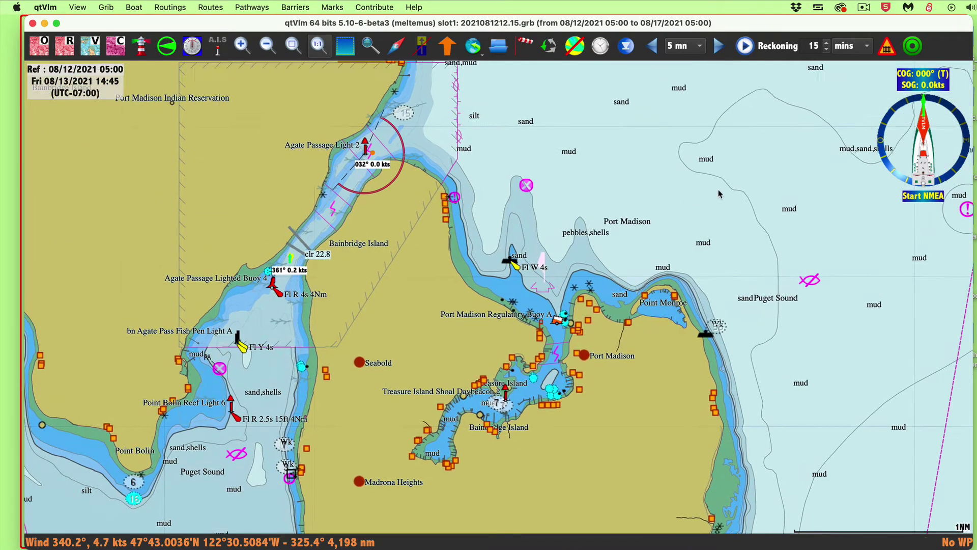
scroll(712, 167, "right", 2)
scroll(712, 173, "up", 1)
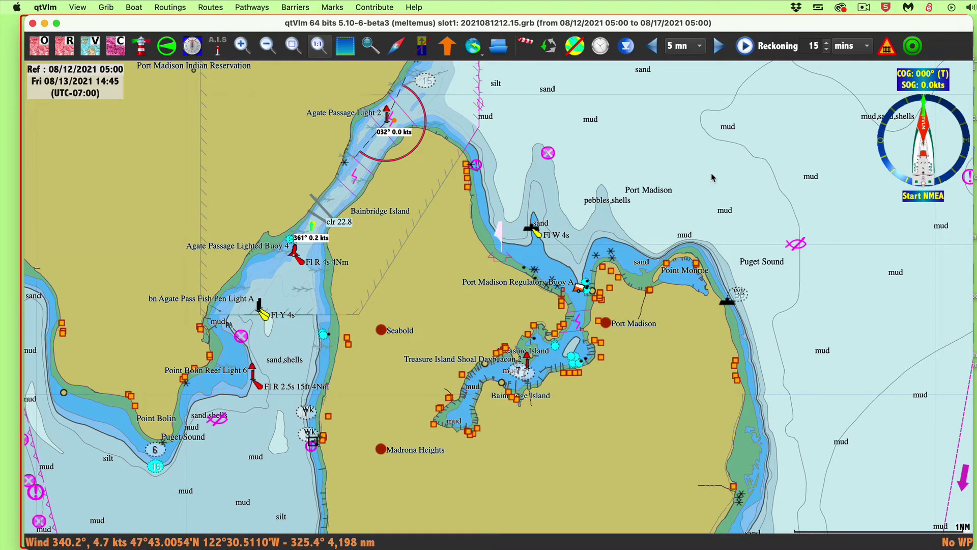
scroll(400, 297, "right", 1)
scroll(400, 294, "up", 2)
scroll(400, 294, "right", 2)
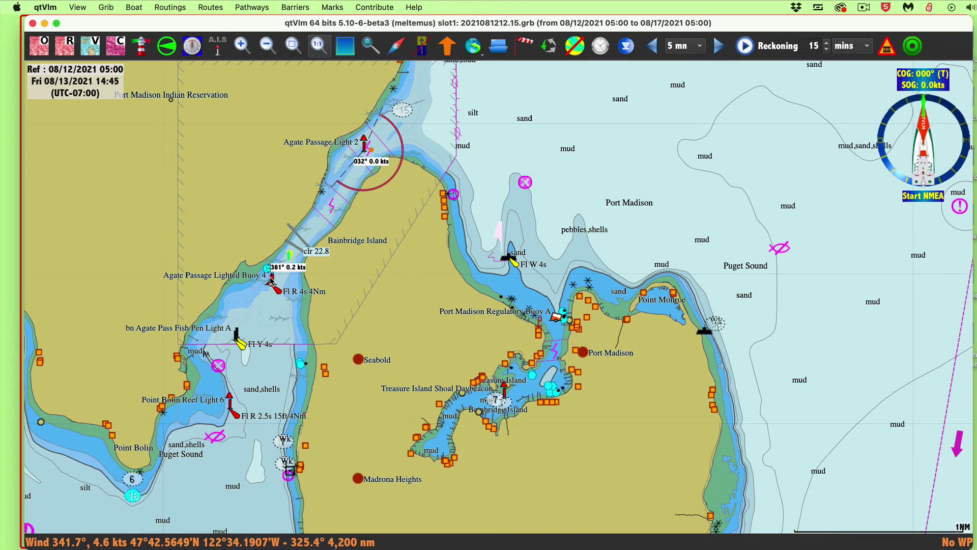
Step: Show the Agate Passage, south end current graph for the 9 ft depth and reposition its window
right_click(289, 257)
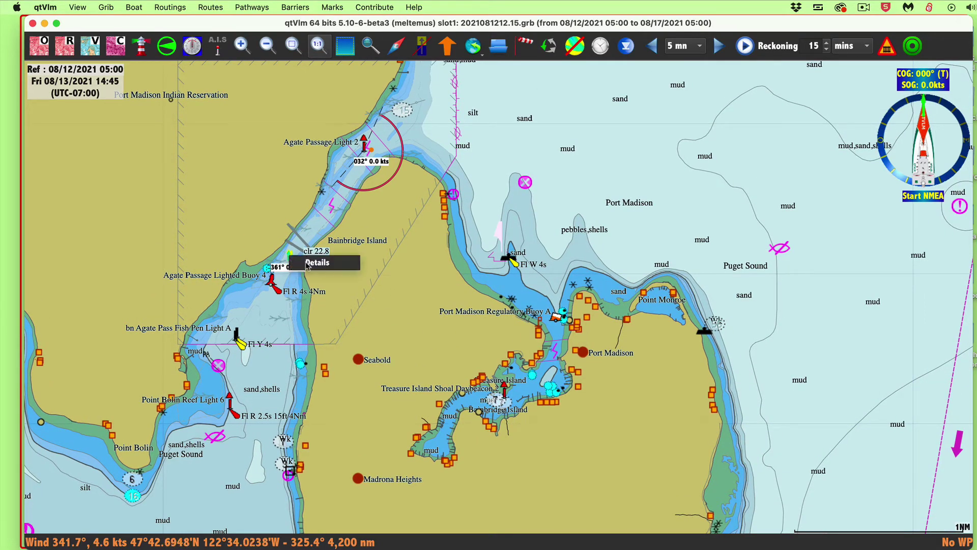
left_click(313, 262)
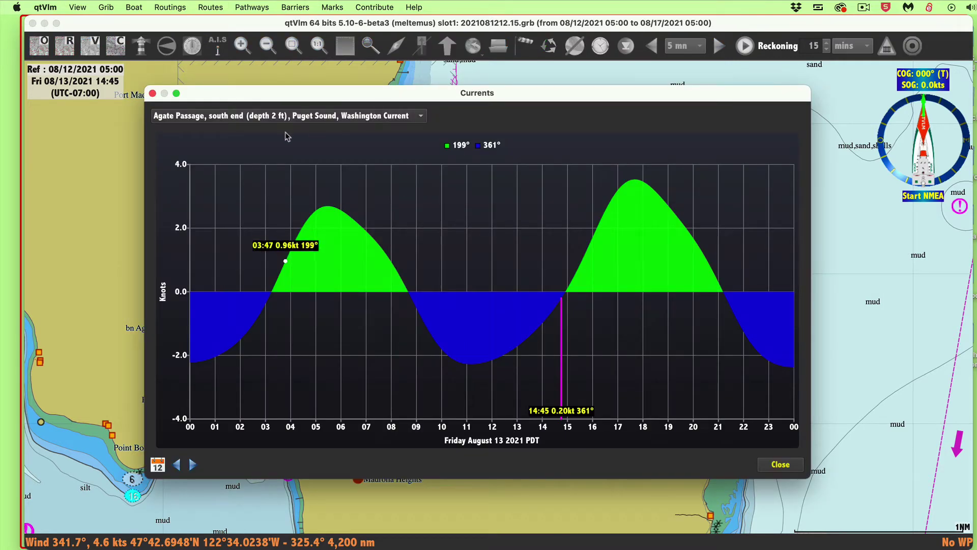
left_click(300, 116)
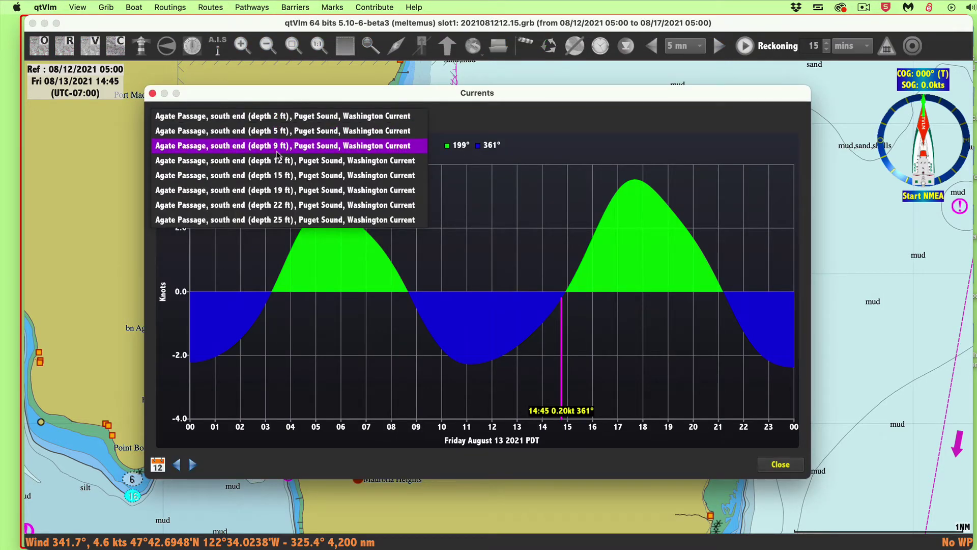
left_click(262, 148)
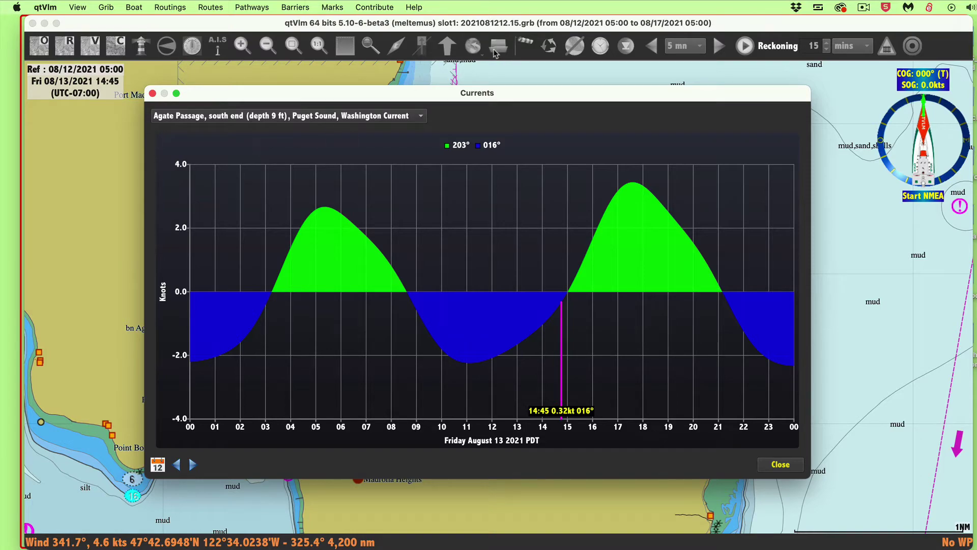
left_click_drag(513, 93, 499, 63)
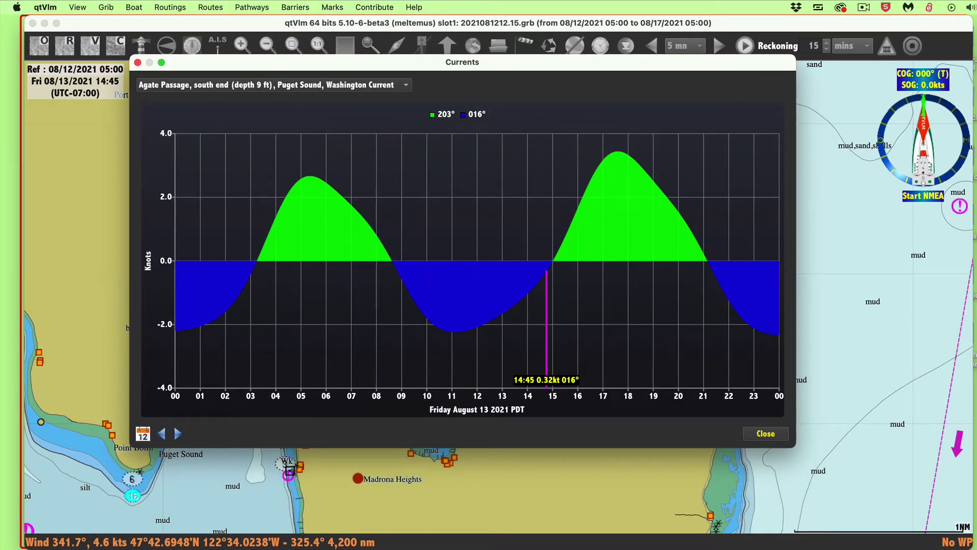
Step: Switch to Chrome and bring up the NOAA CO-OPS tides and currents map
key("super+Tab")
left_click_drag(306, 81, 303, 66)
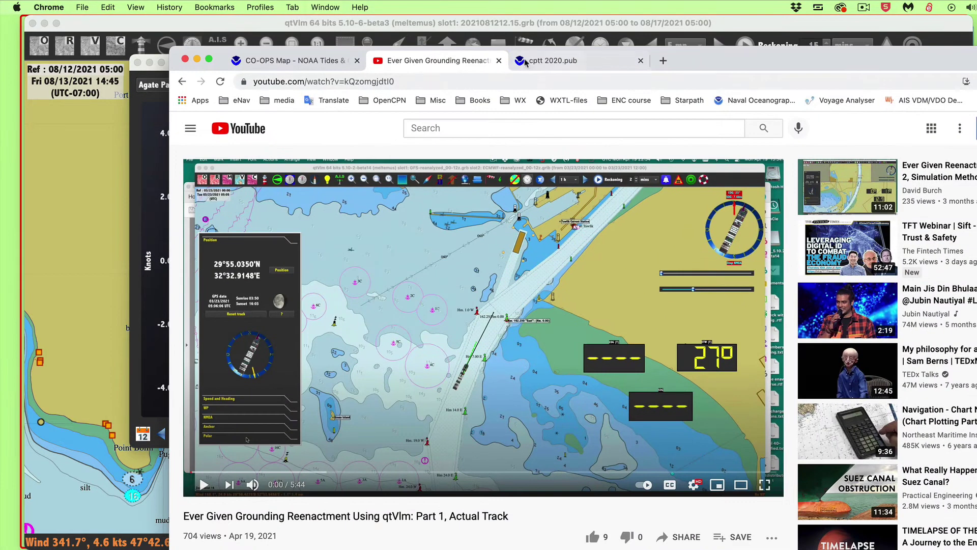
left_click(303, 66)
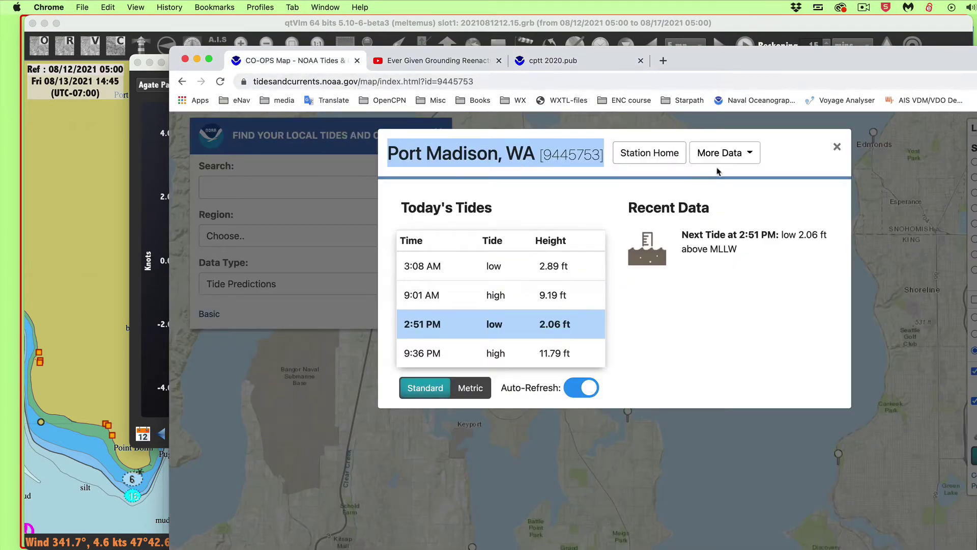
Step: Close the Port Madison station details and set the map's data type to Historic Data
left_click(840, 149)
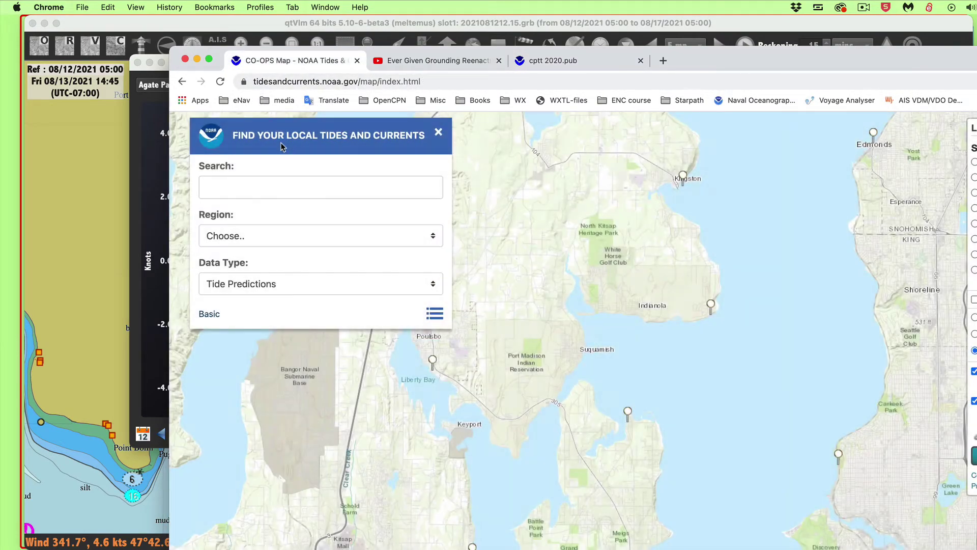
left_click(277, 285)
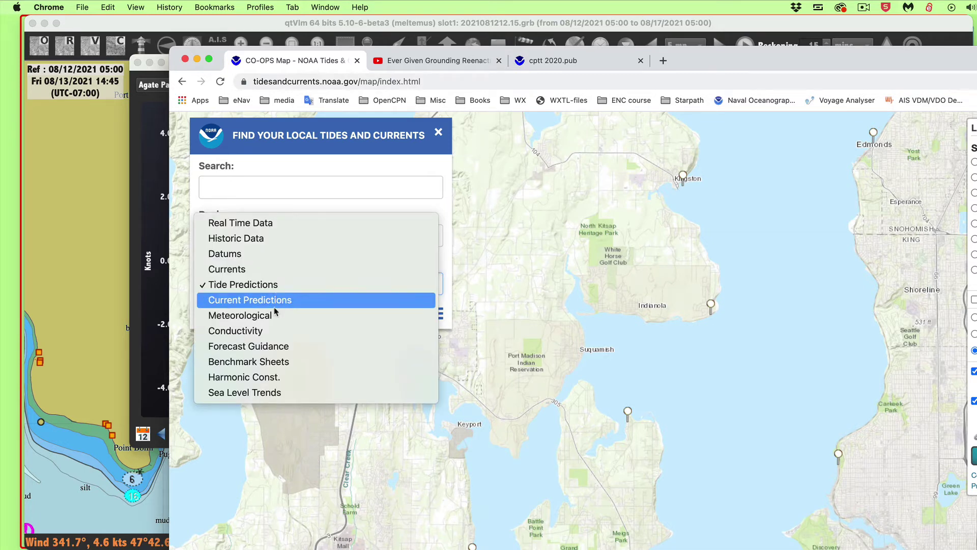
left_click(437, 211)
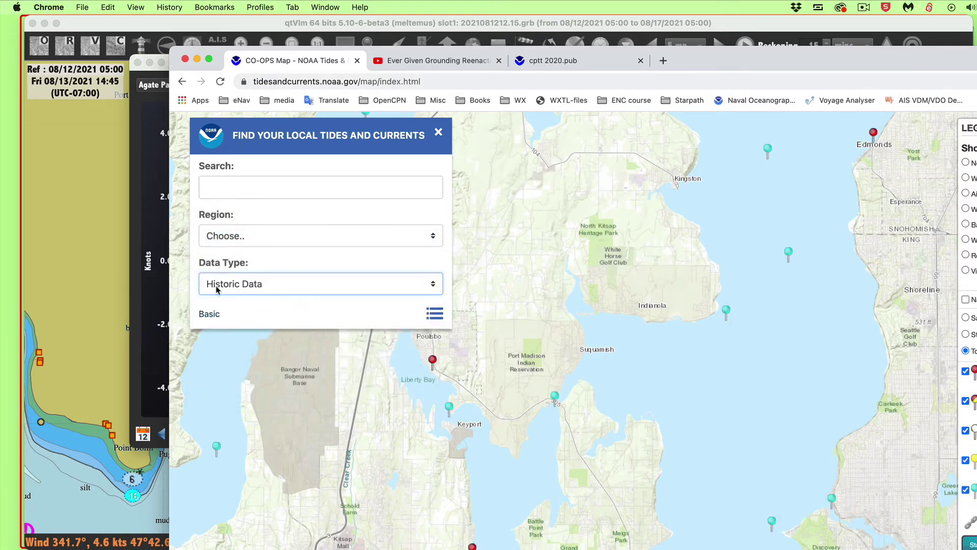
Step: Search the NOAA map for "agate pass", check the predictions for Agate Passage, south end, and close the station details
left_click(232, 189)
type("ag")
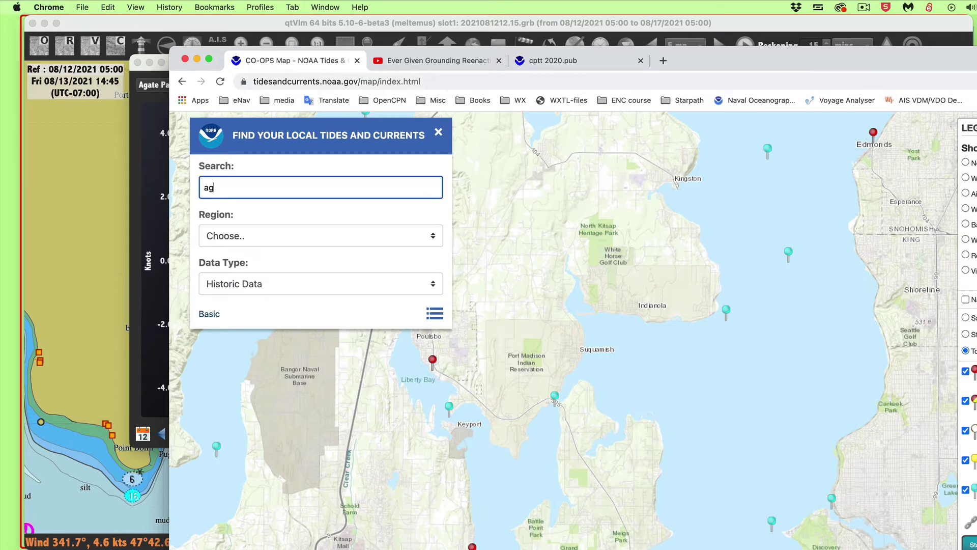
type("e p")
key("BackSpace")
key("BackSpace")
key("BackSpace")
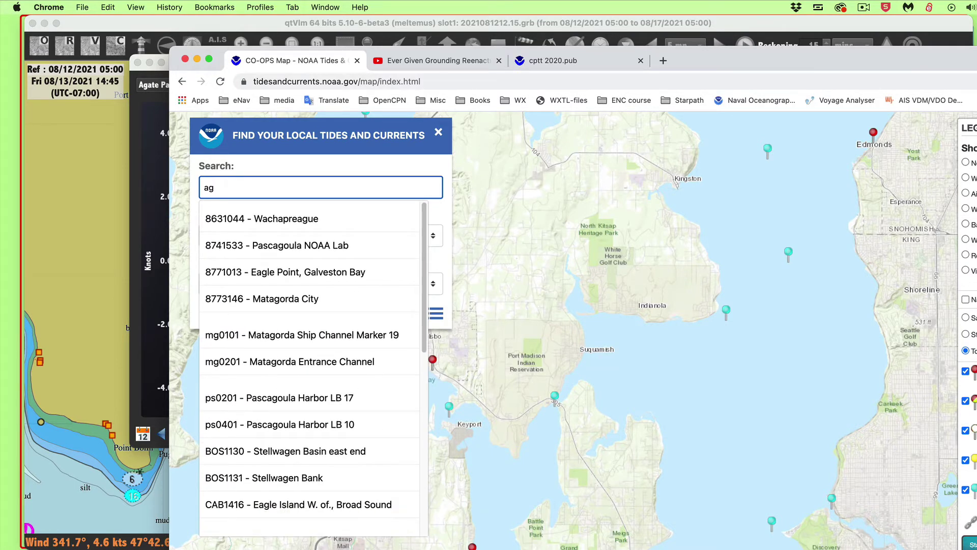
type("ate pass")
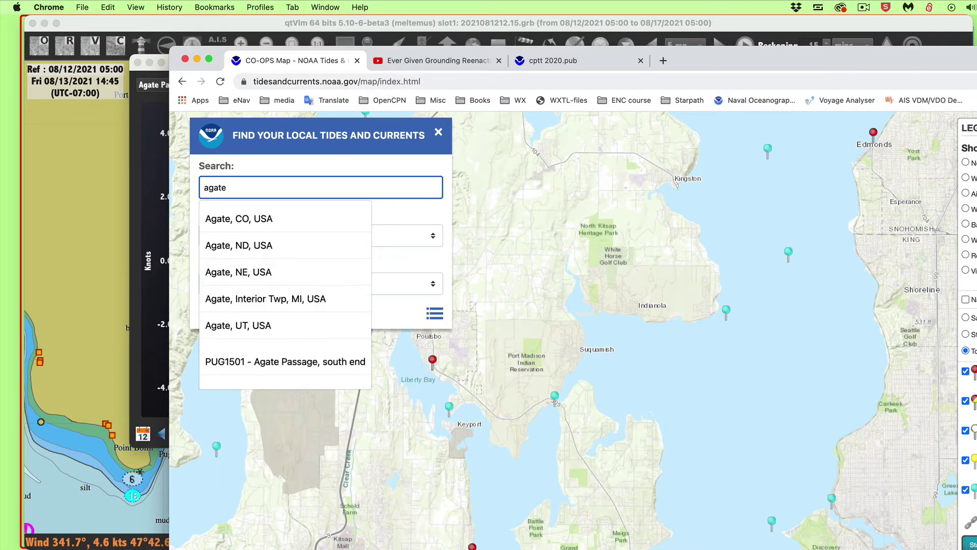
left_click(309, 218)
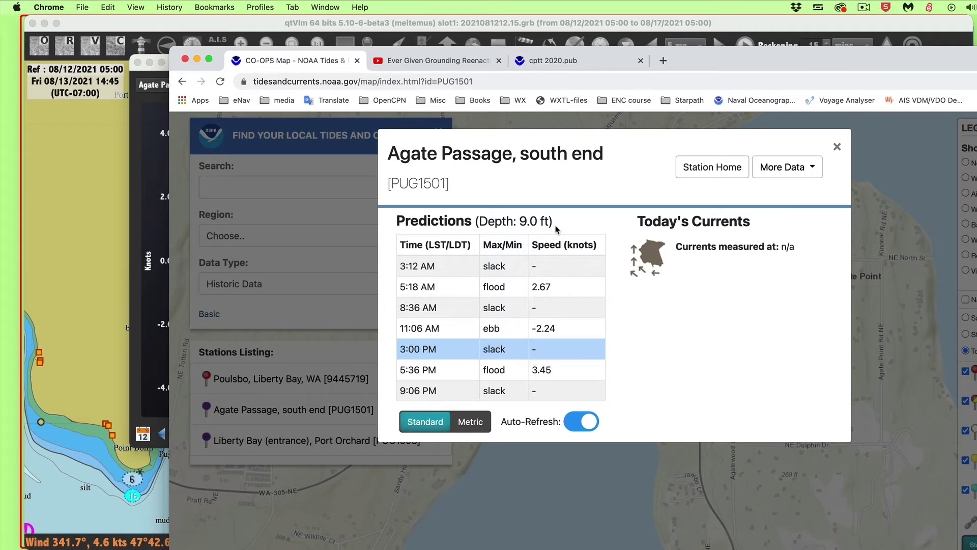
left_click(837, 149)
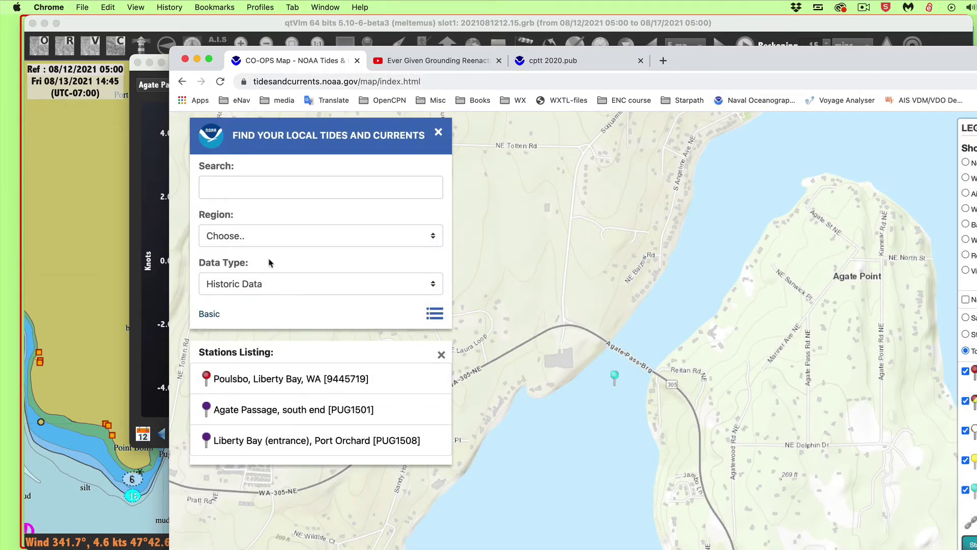
Step: Set the NOAA map's data type to Current Predictions and show the stations at both ends of Agate Passage
left_click(266, 284)
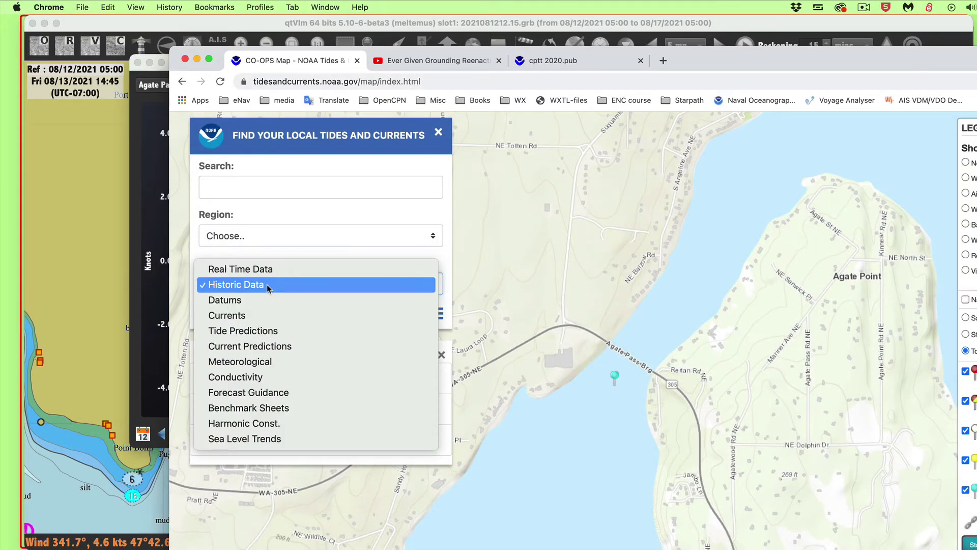
left_click(256, 346)
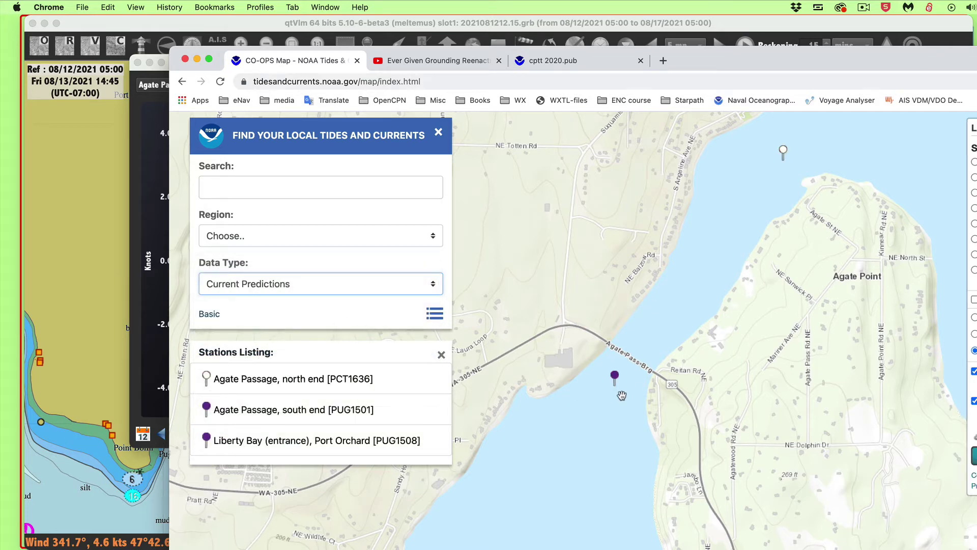
left_click_drag(778, 304, 683, 321)
scroll(683, 320, "down", 2)
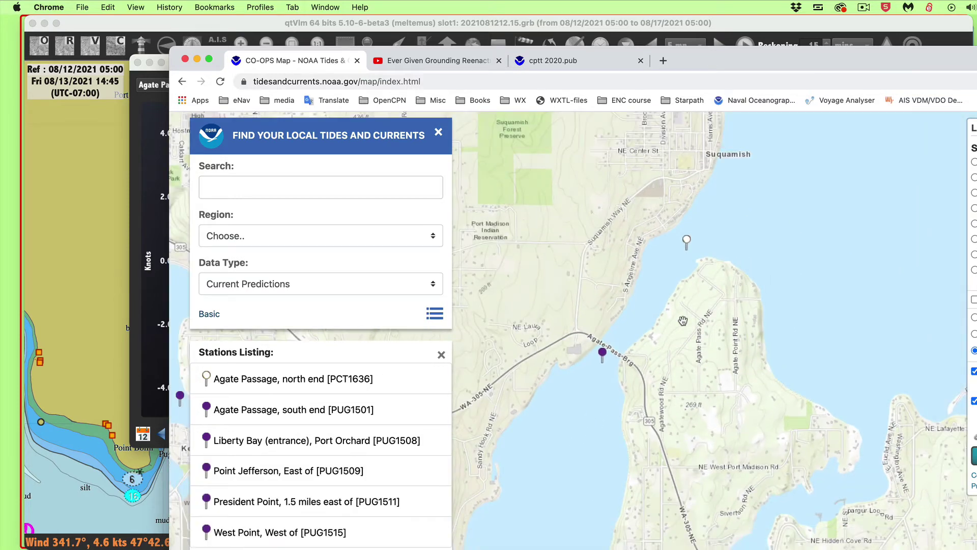
Step: Examine the current prediction stations on the map around Agate Passage, Bainbridge Island and Bremerton
scroll(683, 320, "down", 2)
scroll(683, 321, "up", 1)
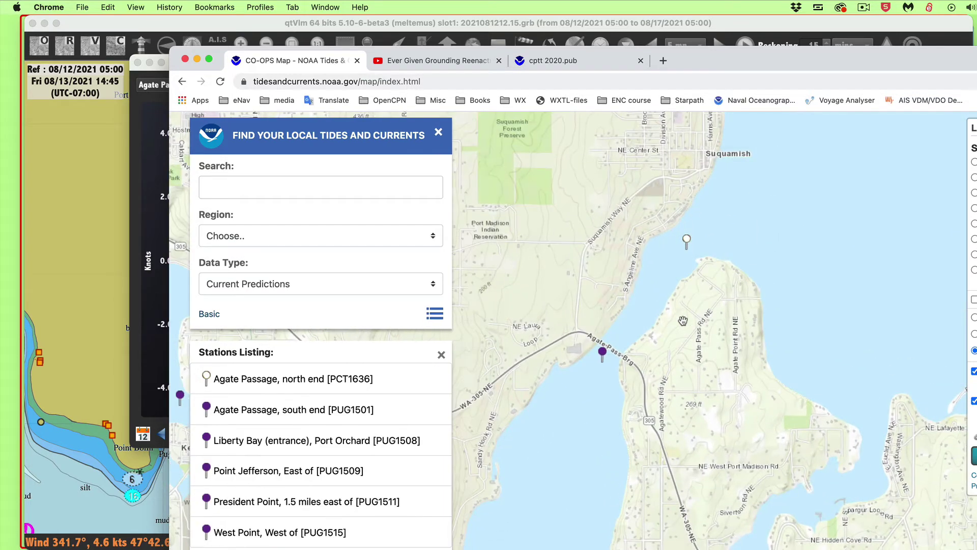
scroll(715, 312, "up", 1)
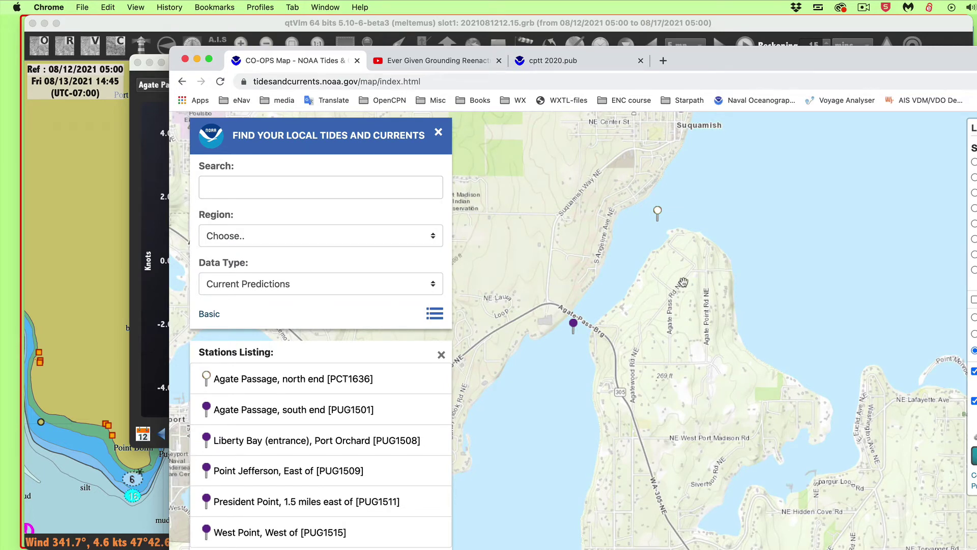
scroll(691, 291, "down", 3)
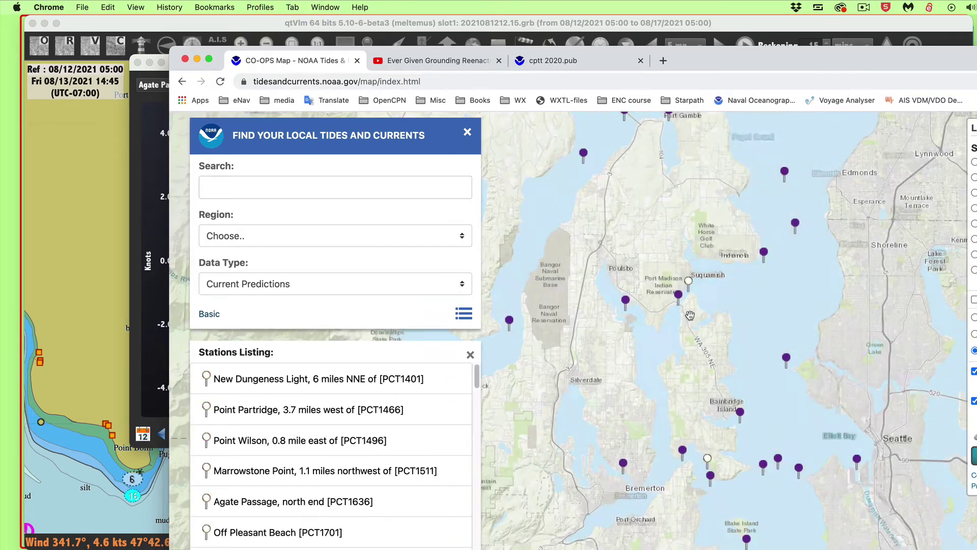
left_click(319, 286)
left_click(319, 286)
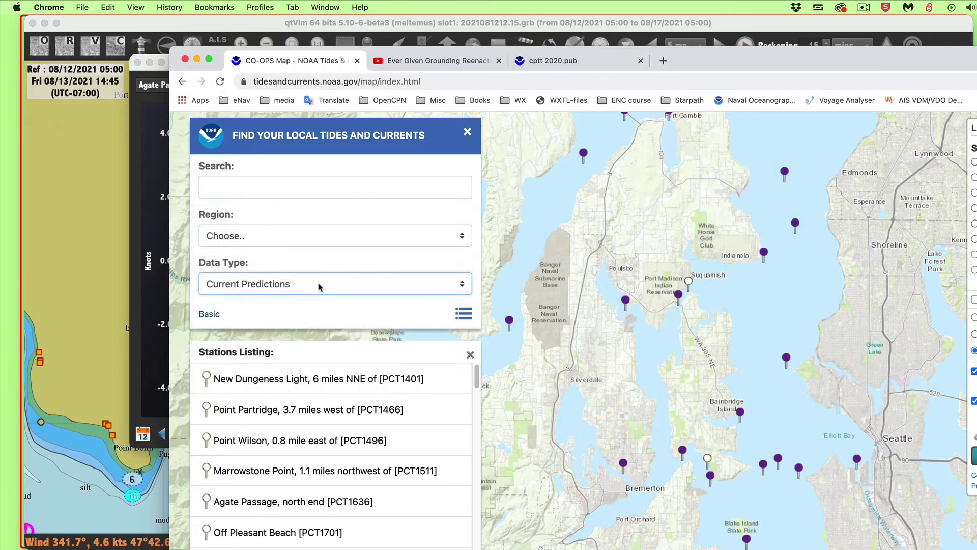
left_click_drag(678, 356, 656, 196)
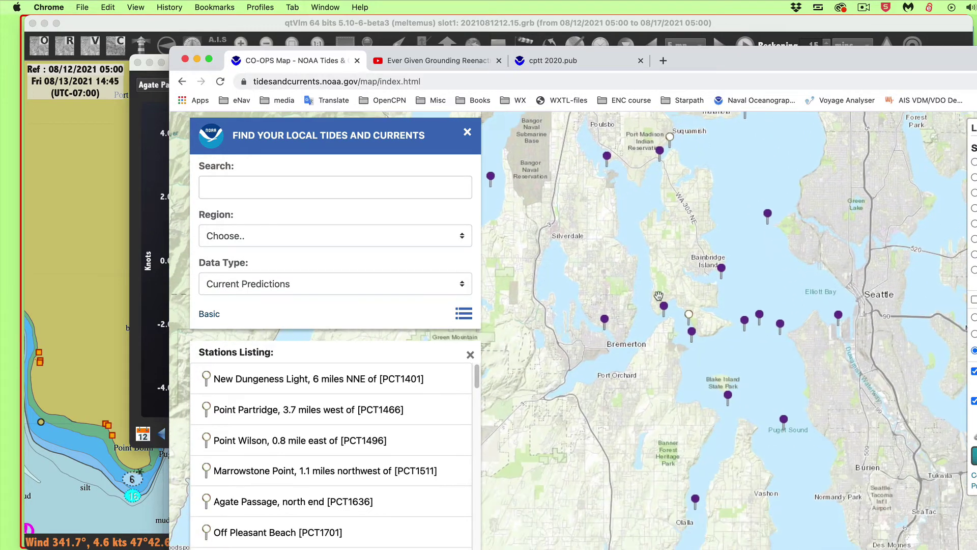
scroll(810, 313, "down", 2)
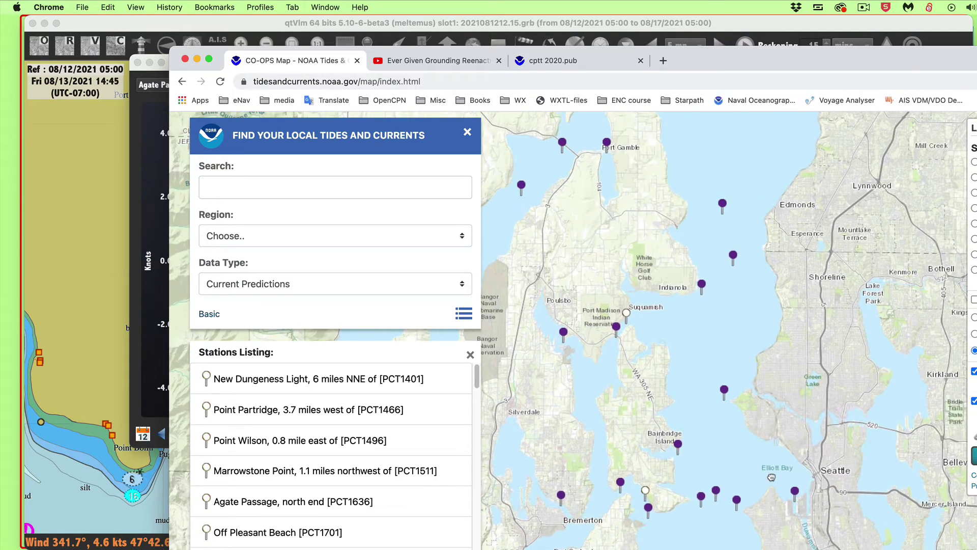
scroll(667, 372, "up", 3)
scroll(667, 372, "up", 1)
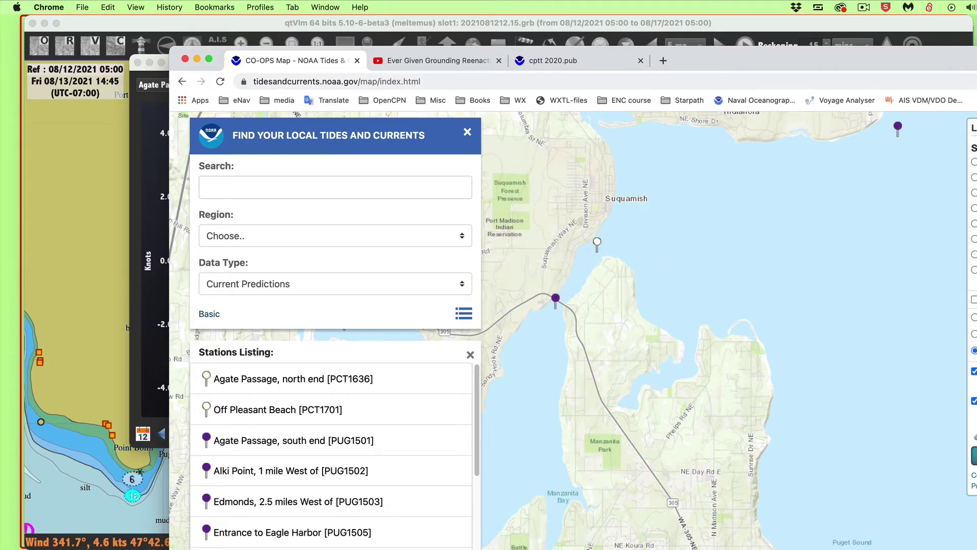
Step: Reposition the browser window, switch to qtVlm, and close the Agate Passage current graph, making the main window slightly smaller
double_click(789, 68)
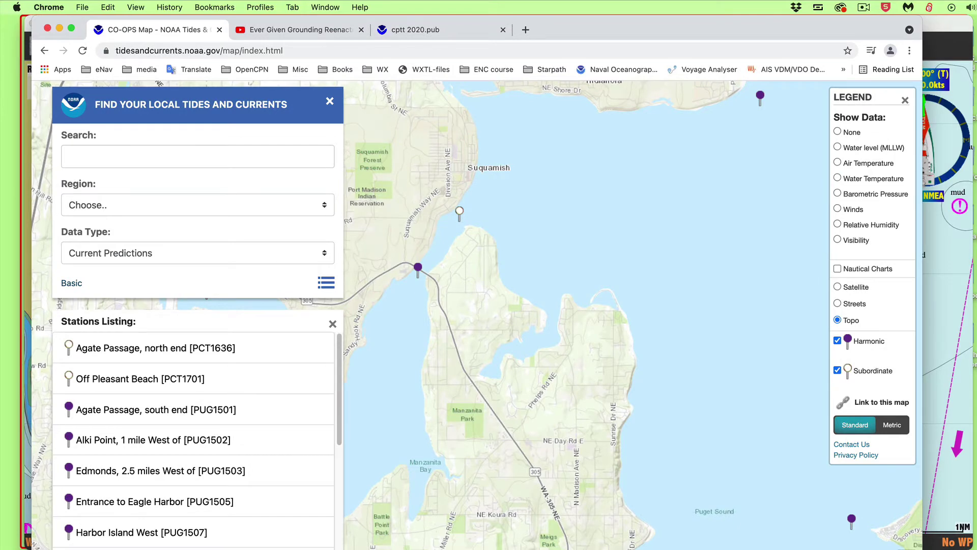
key("super+Tab")
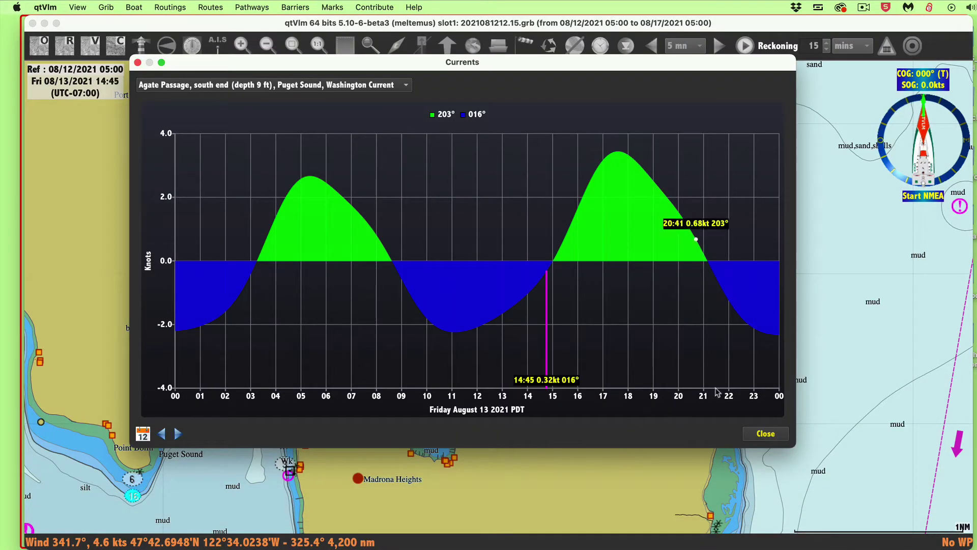
left_click(765, 433)
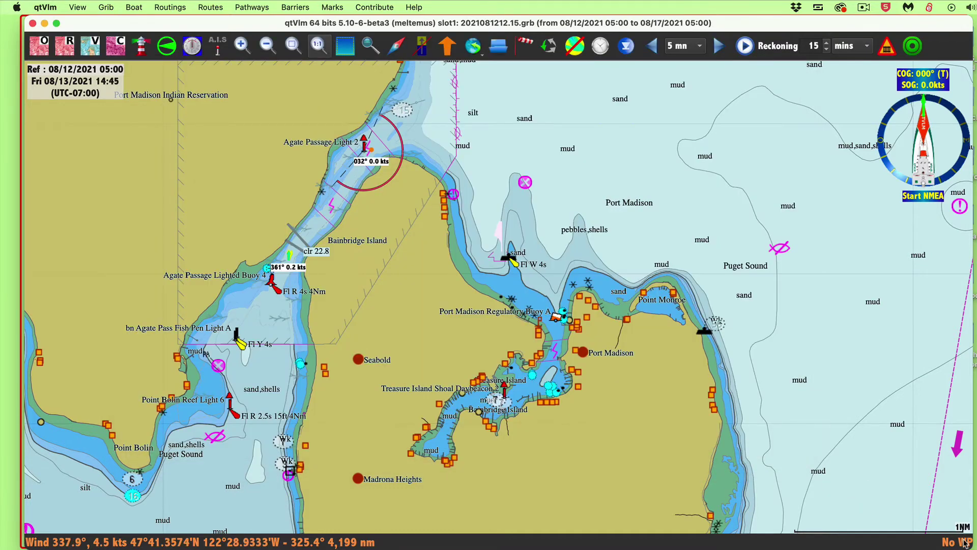
left_click_drag(969, 543, 955, 534)
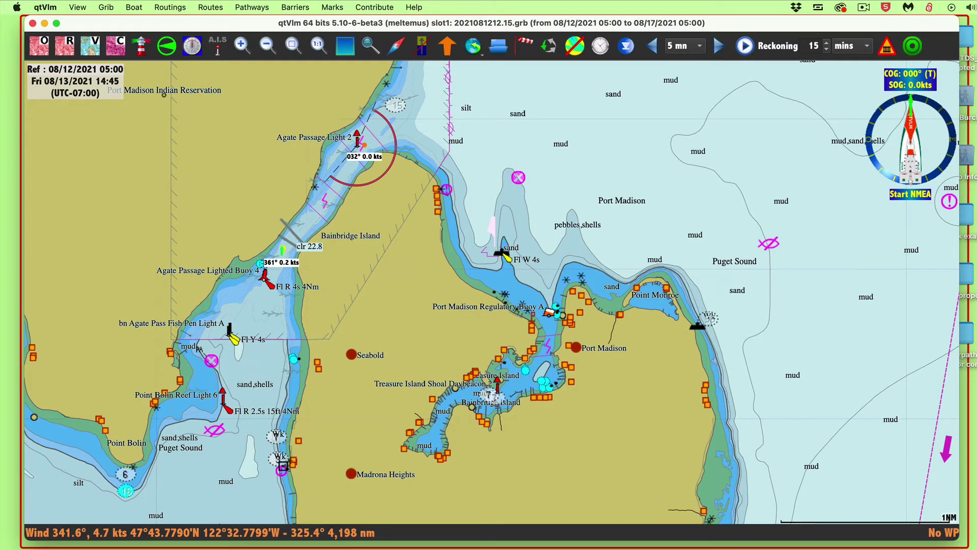
Step: Switch to Chrome, open the current predictions for Agate Passage, south end, and move the browser window lower on the screen
key("super+Tab")
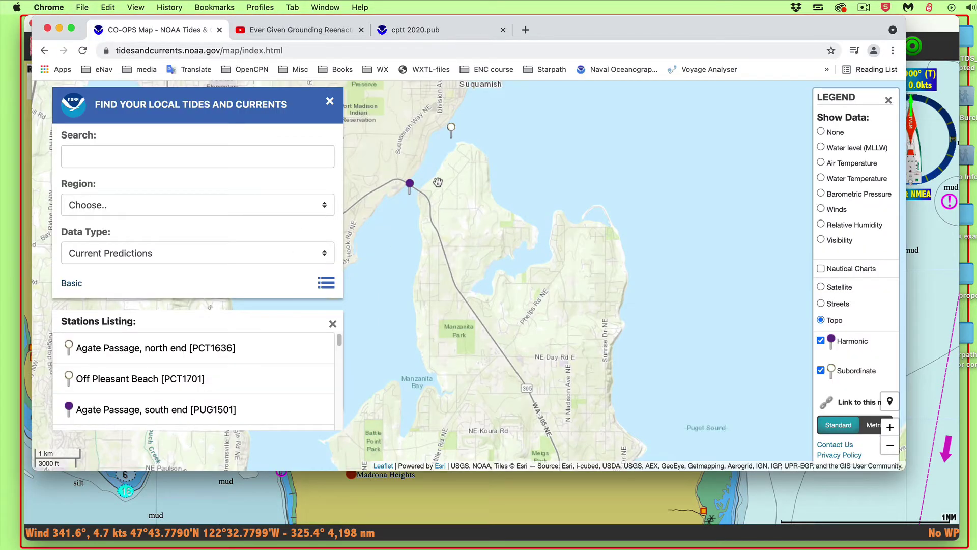
left_click_drag(443, 197, 475, 206)
left_click(453, 203)
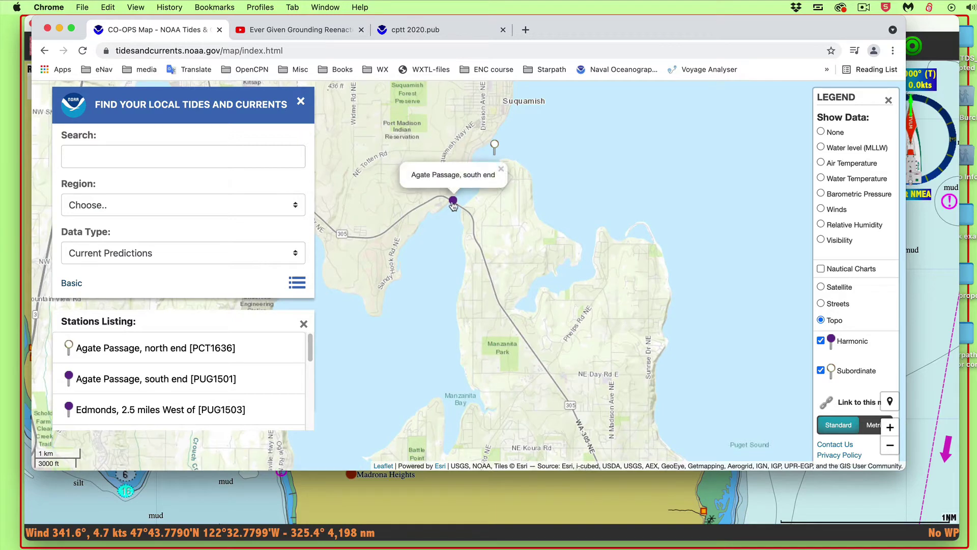
left_click(453, 203)
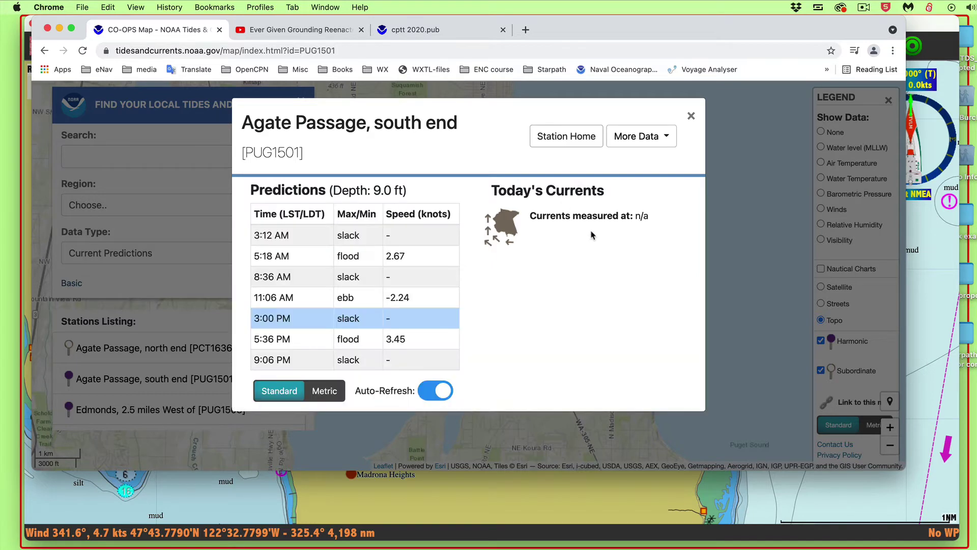
left_click_drag(568, 26, 566, 190)
Step: Enlarge the qtVlm window and open the current graph for the Agate Passage, south end station
left_click(557, 168)
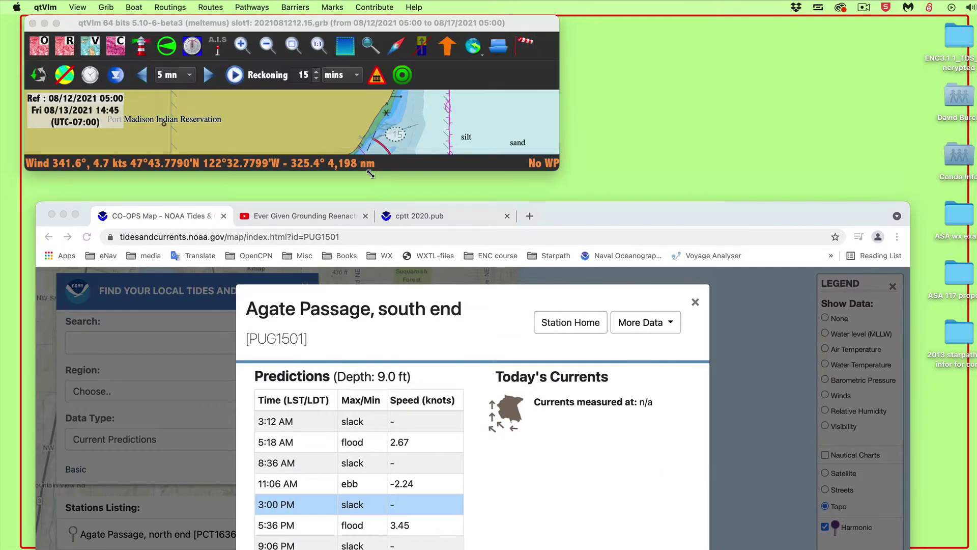
left_click_drag(560, 156, 847, 395)
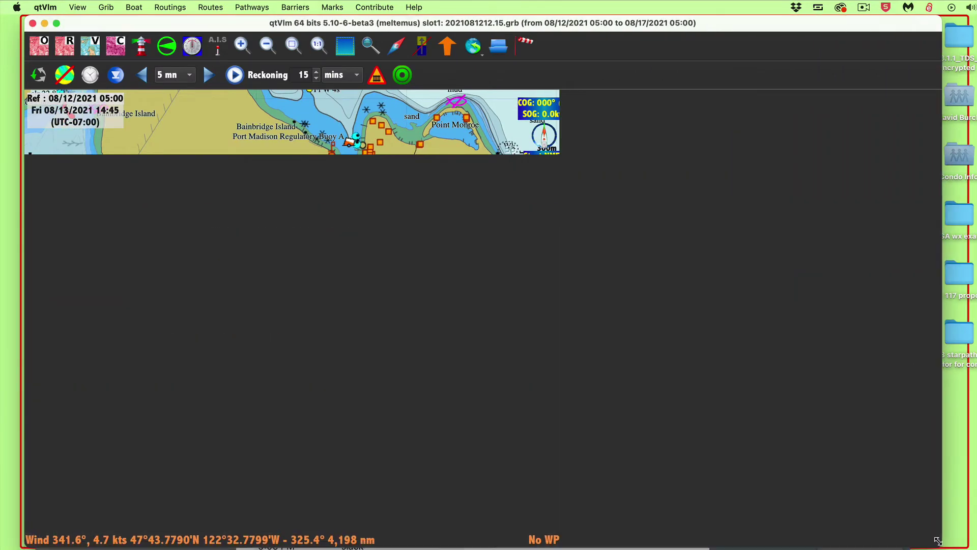
scroll(315, 348, "up", 3)
scroll(356, 315, "down", 3)
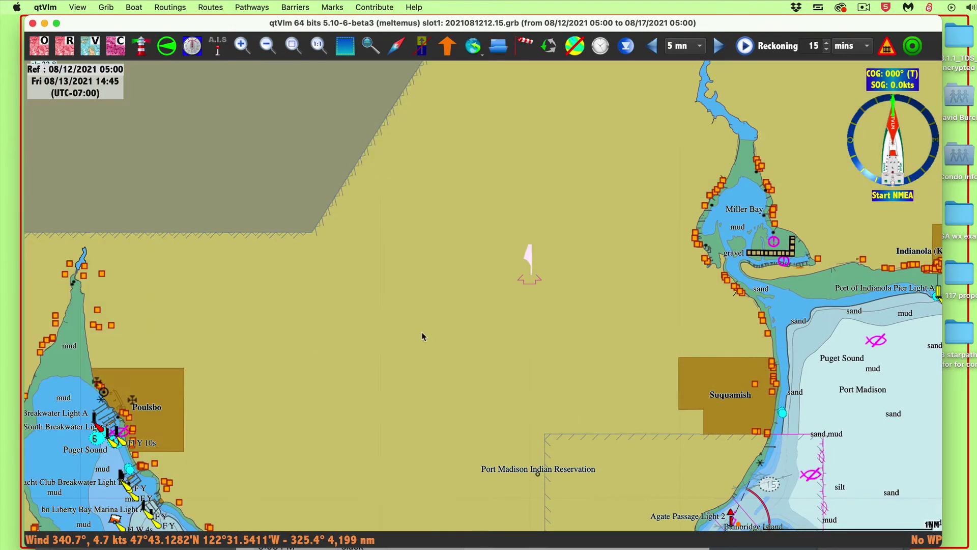
mouse_move(967, 547)
left_mouse_down()
mouse_move(748, 395)
mouse_move(966, 548)
left_mouse_up()
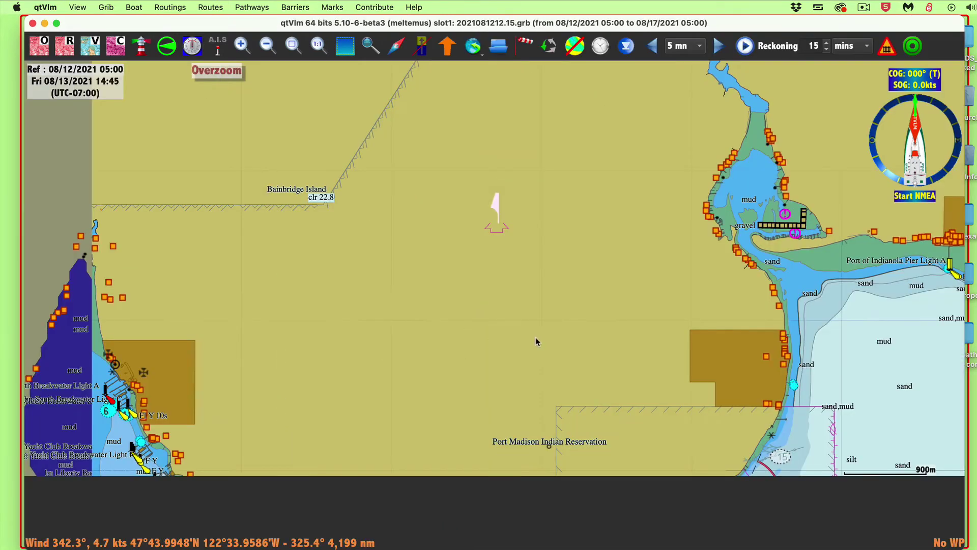
left_click_drag(460, 342, 530, 155)
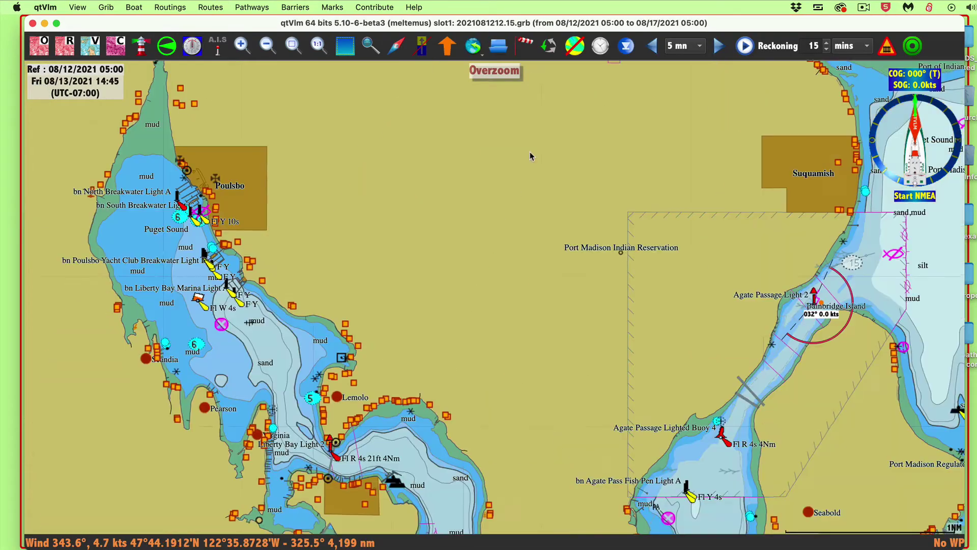
left_click_drag(391, 283, 51, 124)
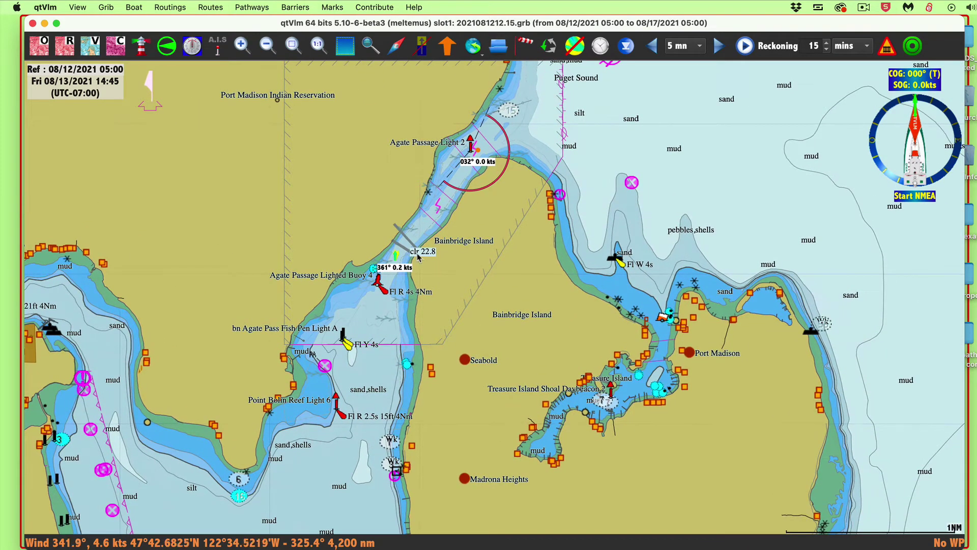
left_click(430, 262)
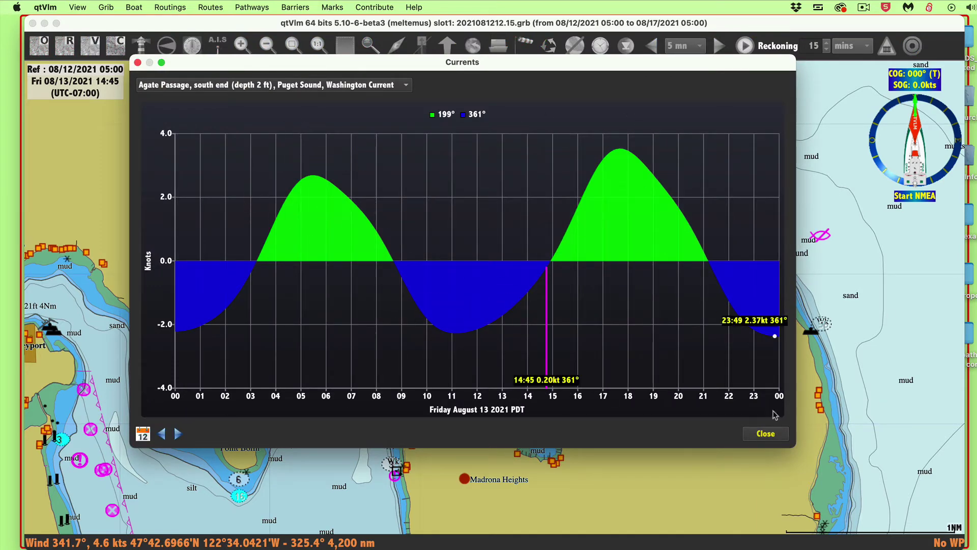
Step: Compare NOAA's slack, flood and ebb predictions in Chrome with qtVlm's current graph for Agate Passage, south end
key("super+Tab")
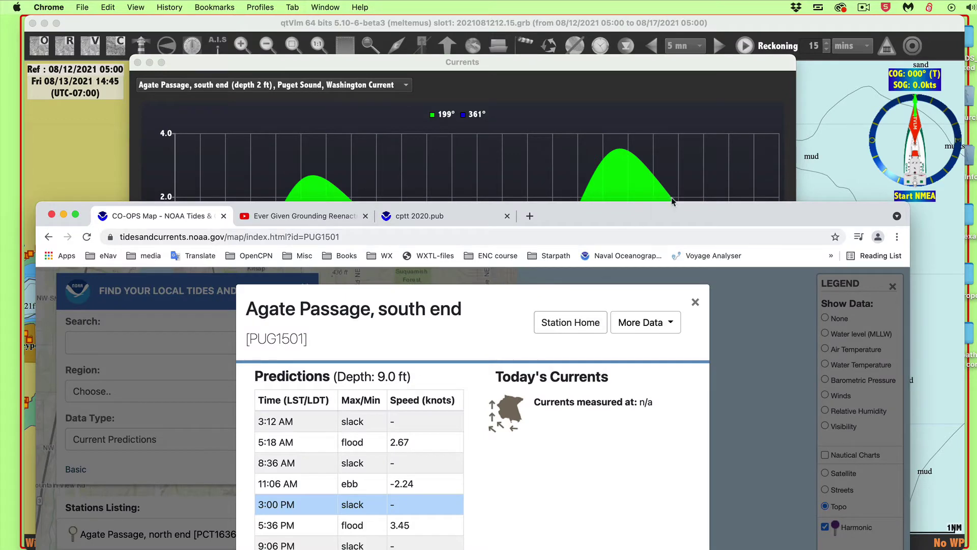
left_click_drag(668, 228, 693, 247)
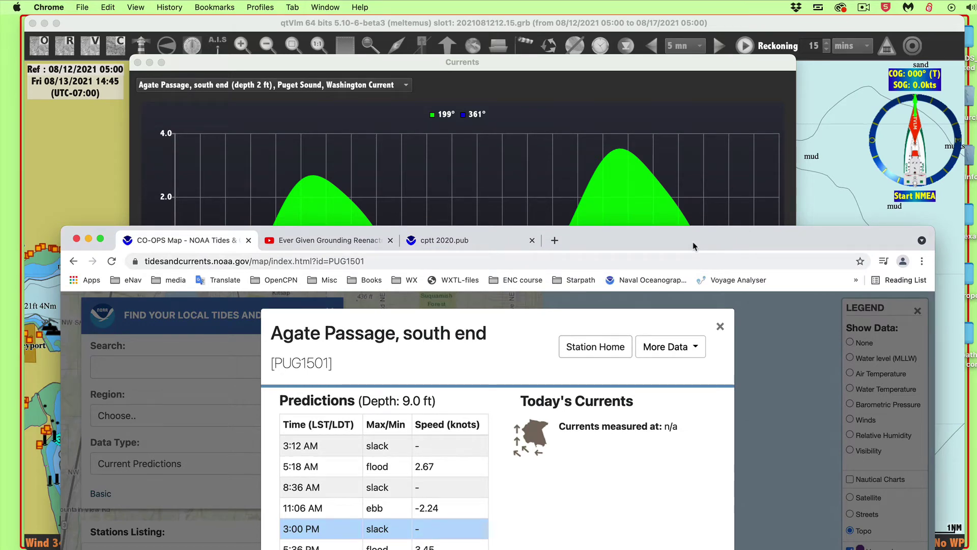
left_click_drag(693, 247, 700, 184)
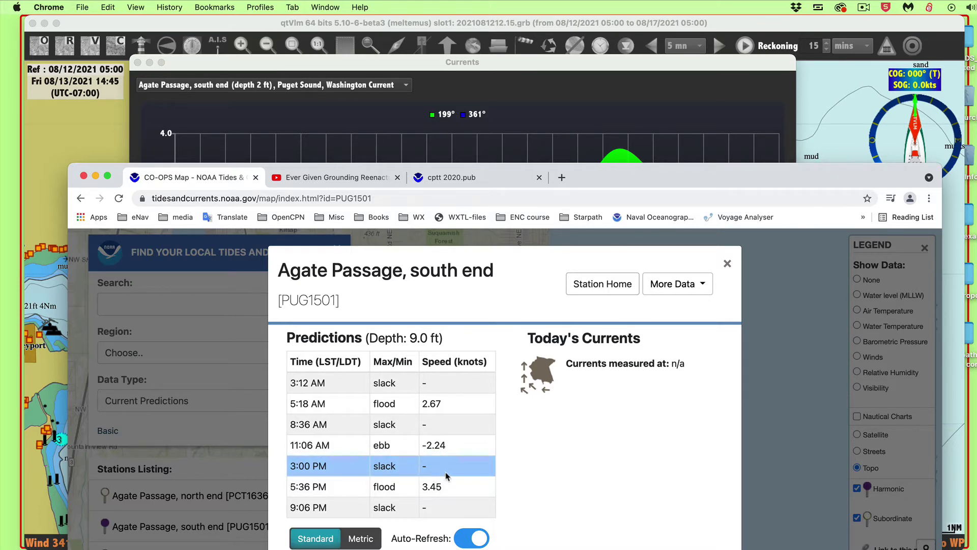
left_click_drag(766, 173, 738, 405)
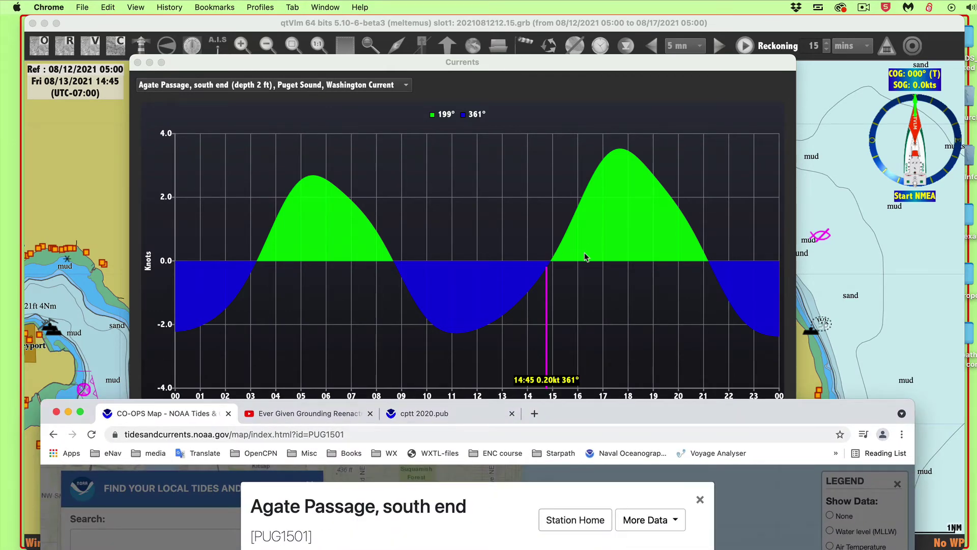
left_click(567, 293)
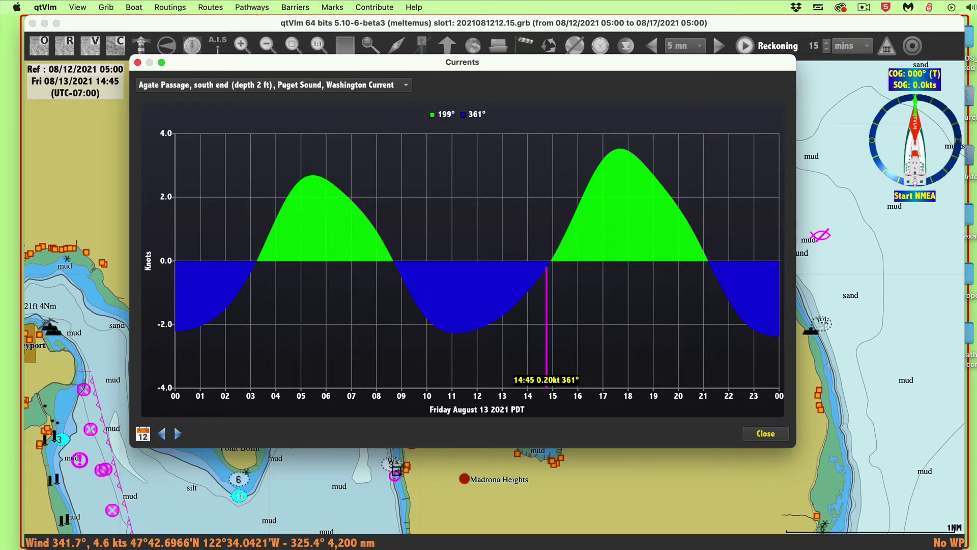
key("super+Tab")
left_click_drag(715, 412, 745, 163)
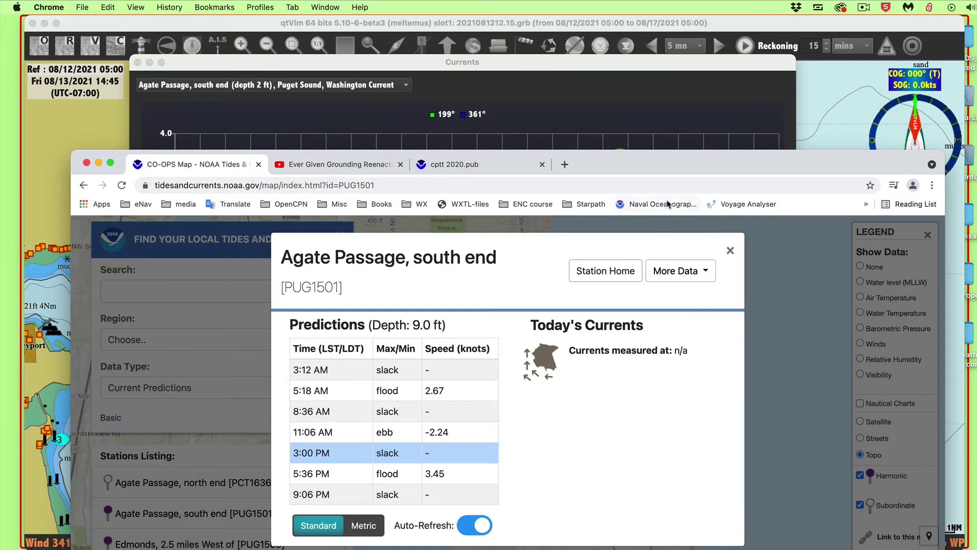
left_click_drag(700, 160, 665, 519)
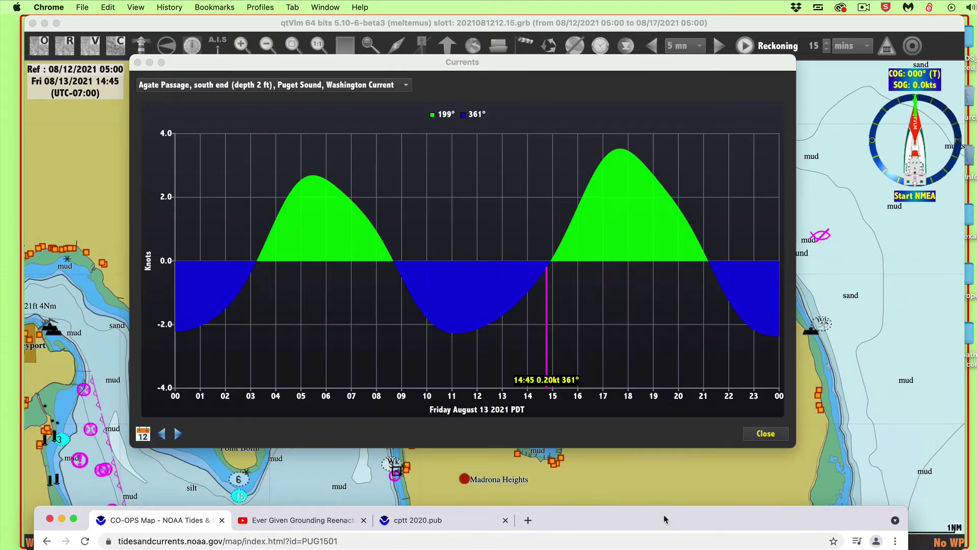
left_click_drag(664, 518, 683, 439)
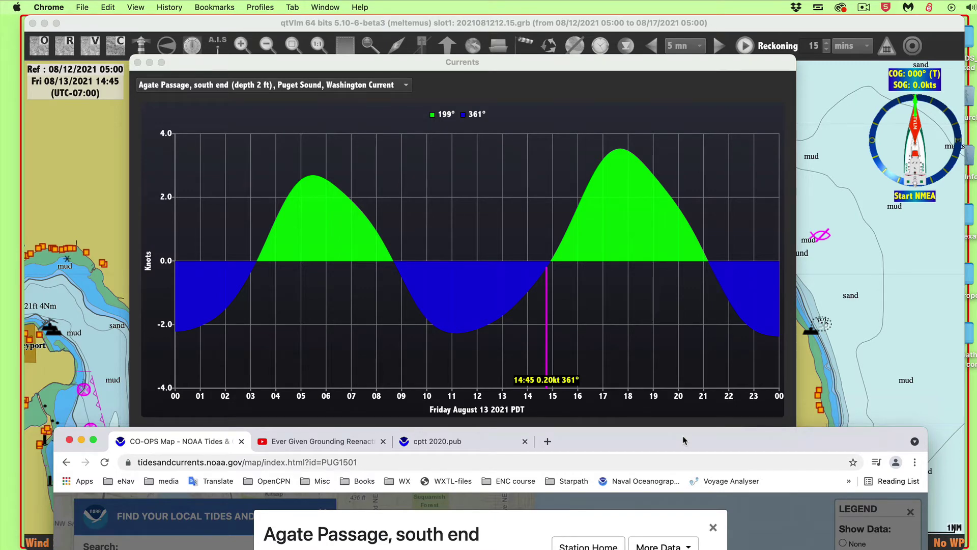
left_click_drag(683, 440, 690, 367)
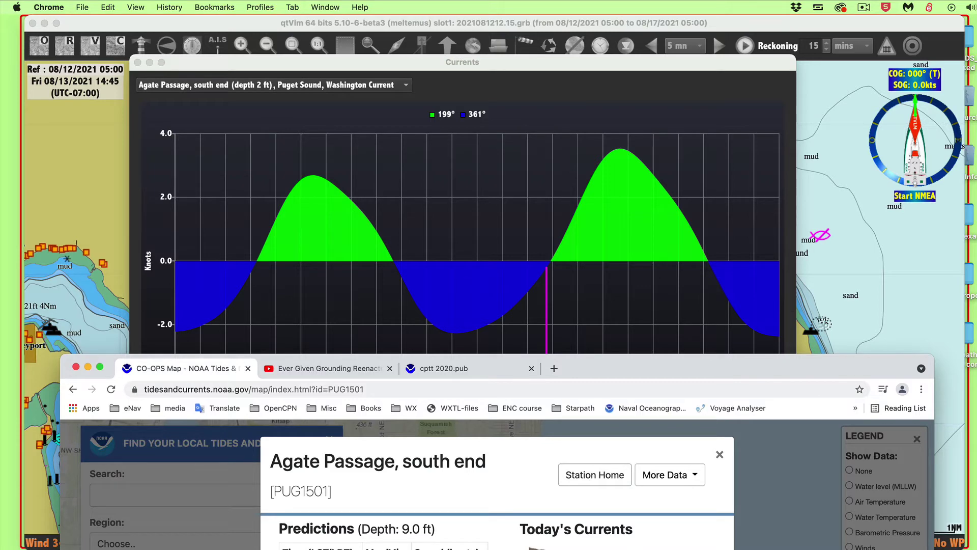
Step: Switch qtVlm's Agate Passage, south end current graph to the 9 ft depth
left_click(328, 86)
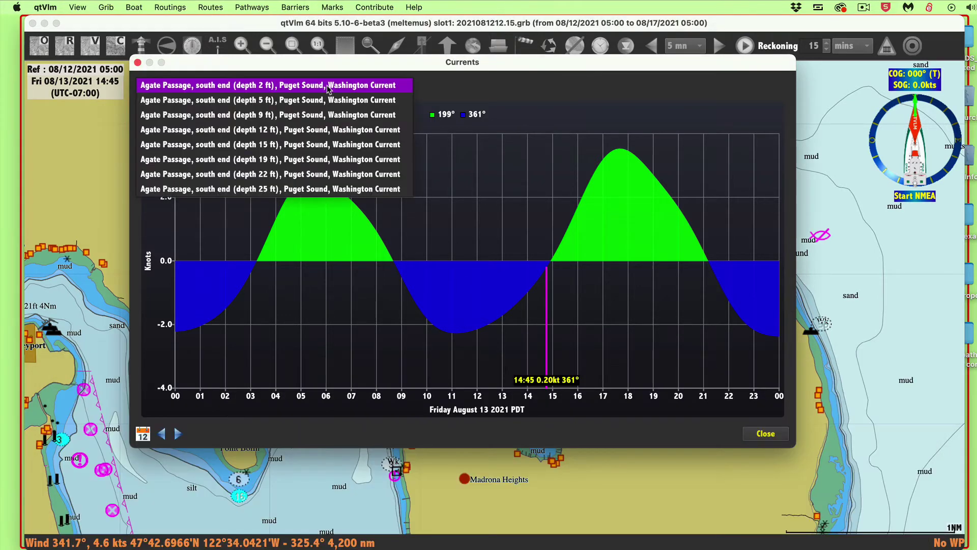
left_click(285, 116)
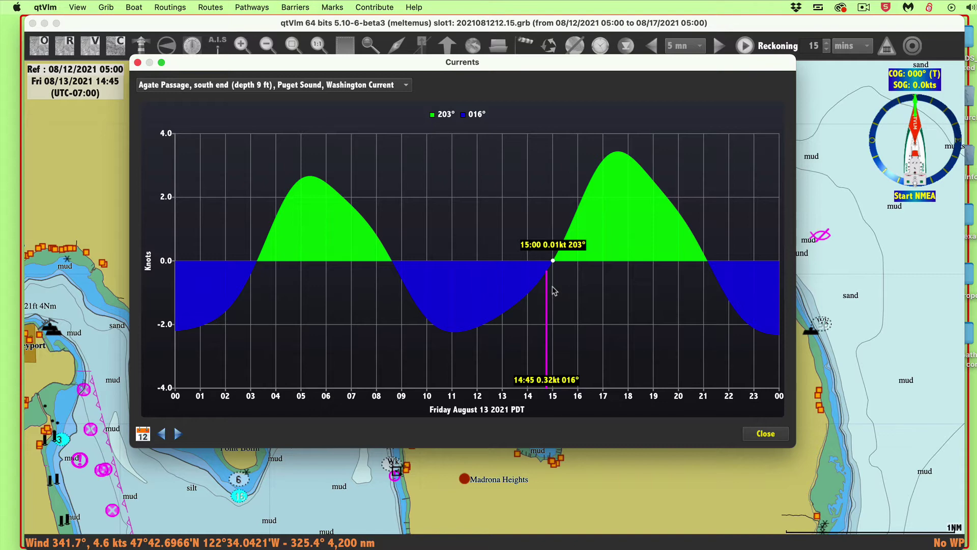
Step: Compare NOAA's slack, flood and ebb times and speeds in Chrome with qtVlm's 9 ft current curve for Agate Passage, south end
key("super+Tab")
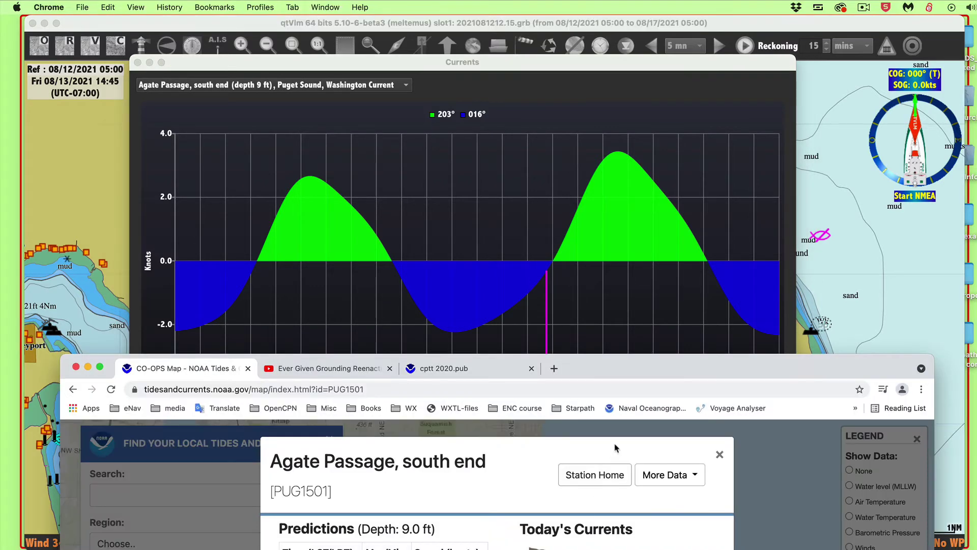
left_click_drag(650, 362, 653, 77)
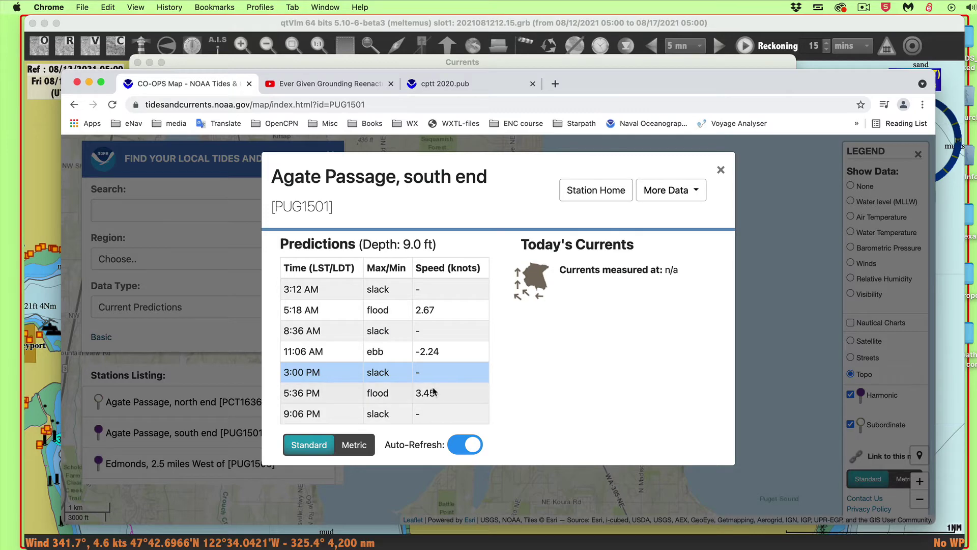
left_click_drag(662, 76, 655, 455)
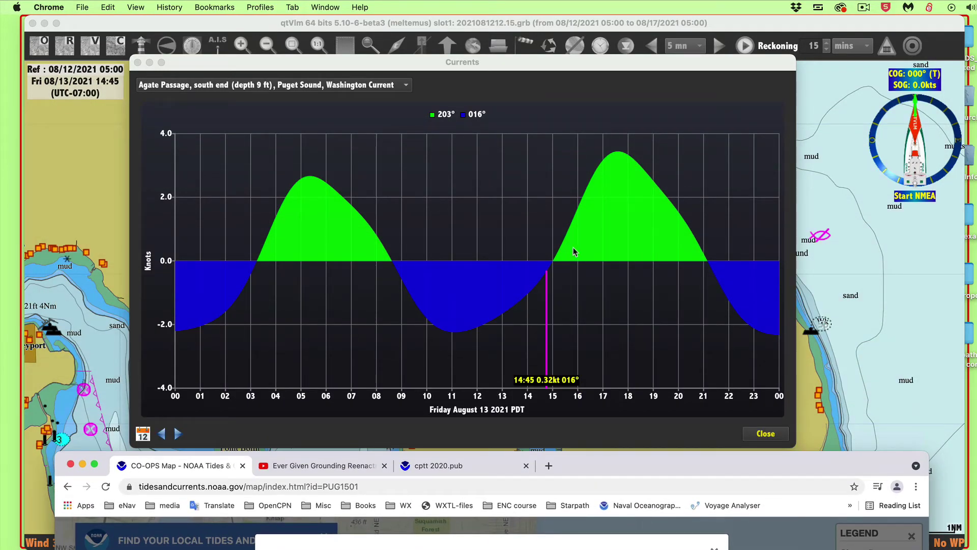
left_click(573, 231)
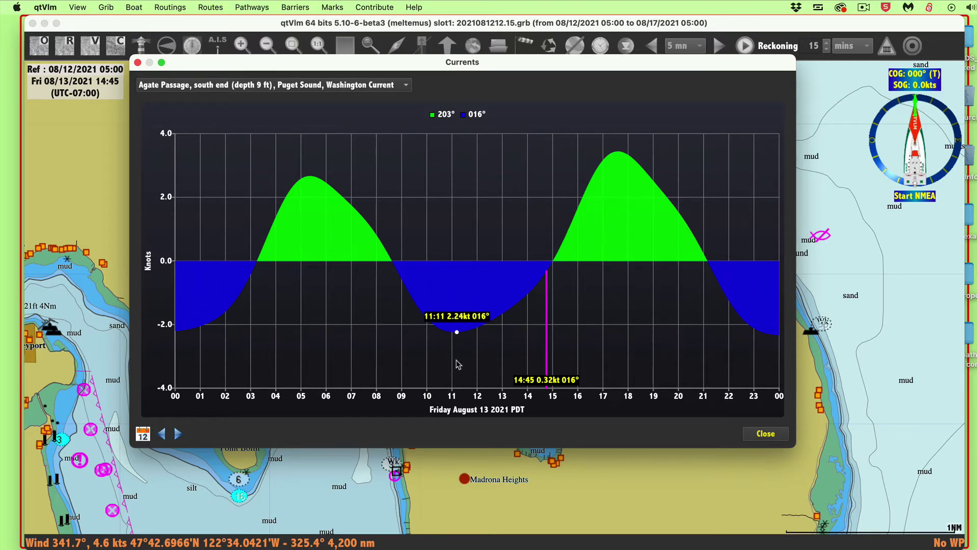
key("super+Tab")
left_click_drag(618, 330, 629, 127)
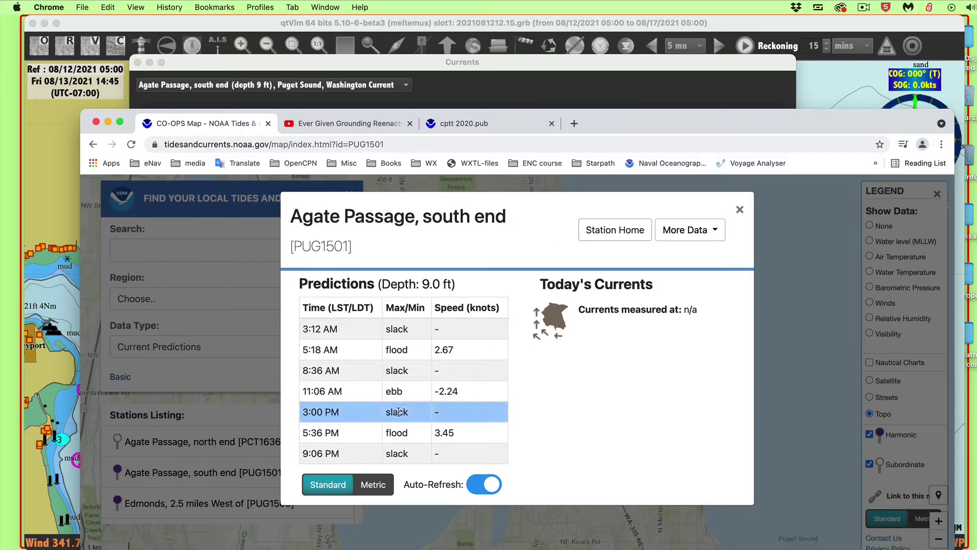
left_click(702, 102)
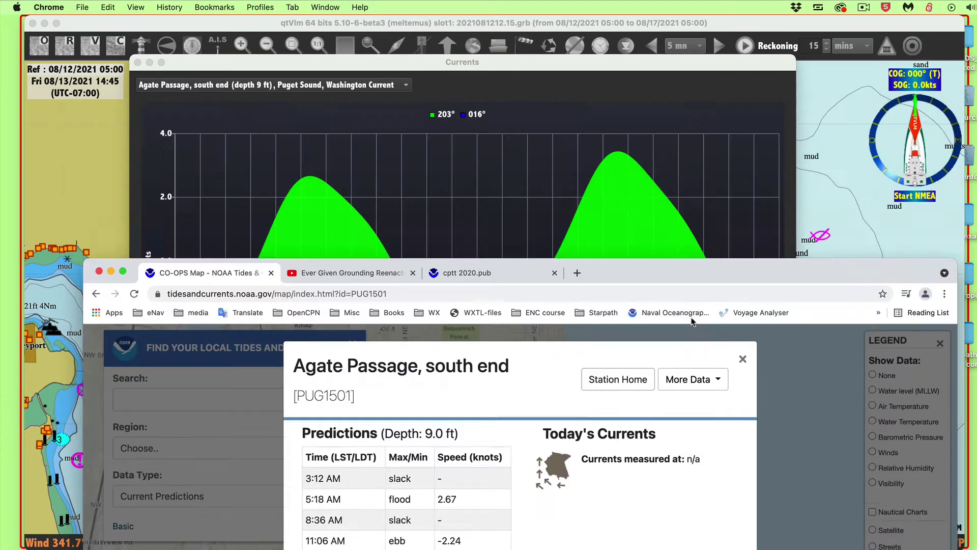
left_click(540, 281)
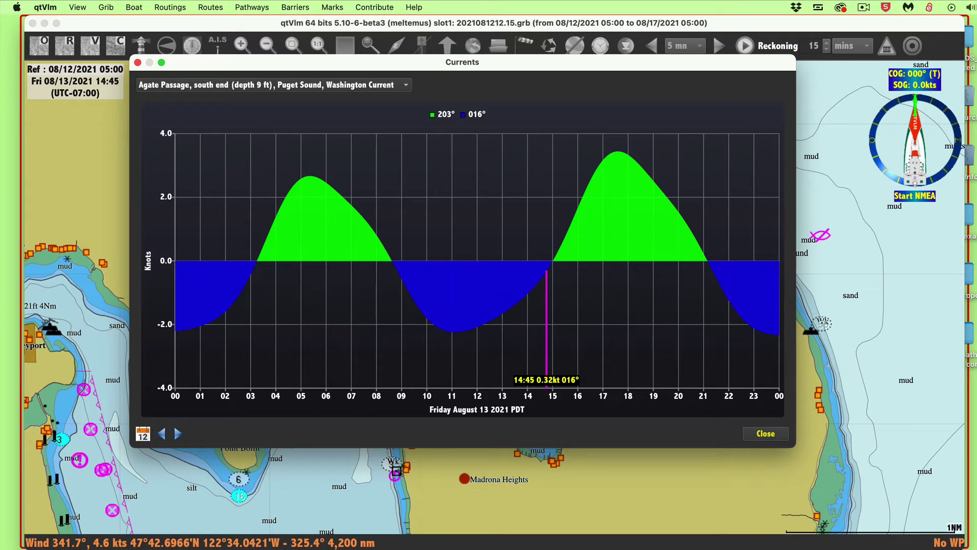
Step: Check the depth of NOAA's Agate Passage, south end predictions in Chrome against the station depth selected in qtVlm's current graph
key("super+Tab")
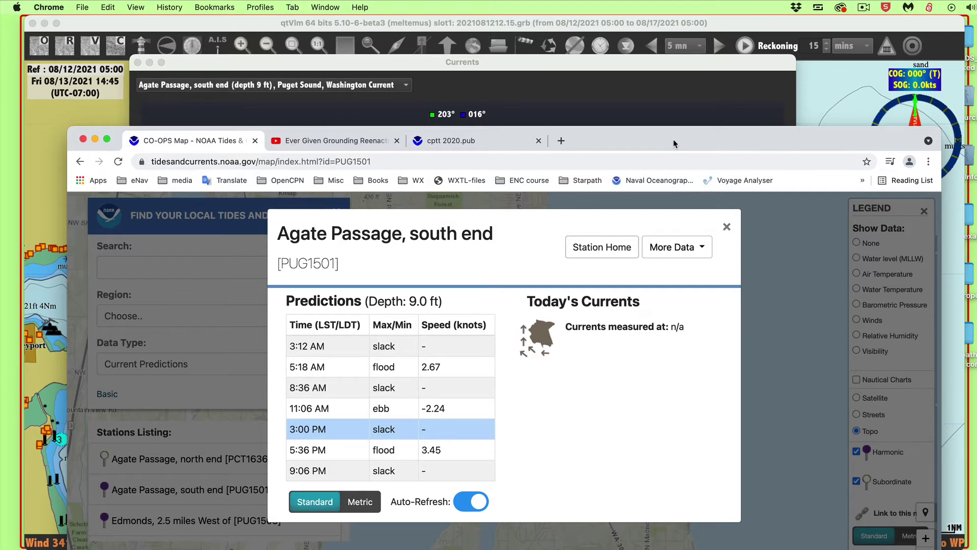
left_click_drag(673, 143, 877, 477)
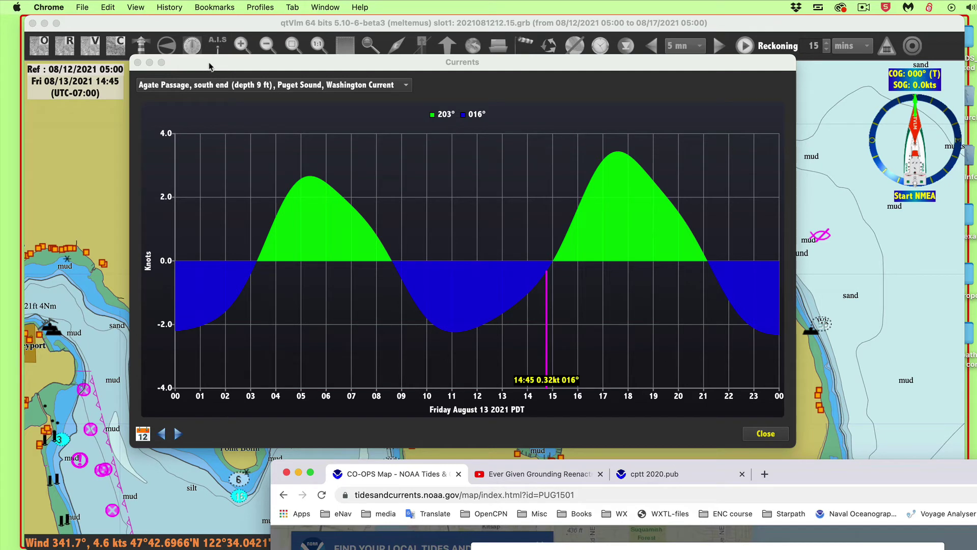
left_click_drag(810, 466, 728, 204)
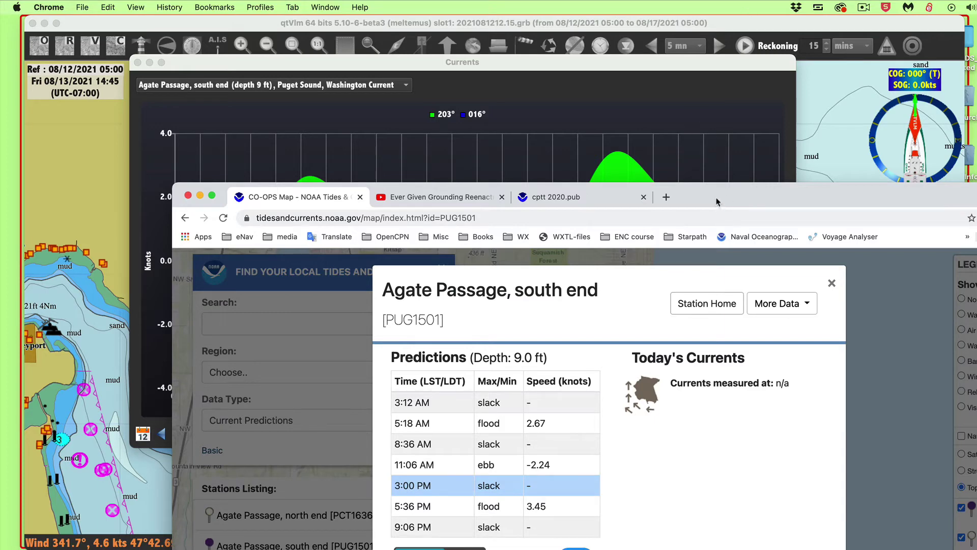
left_click_drag(727, 202, 704, 148)
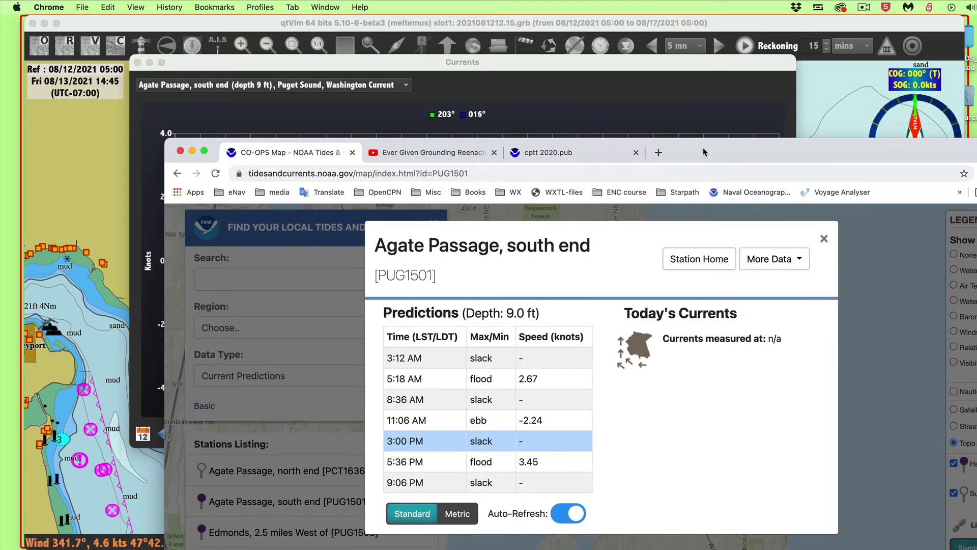
left_click_drag(688, 149, 748, 429)
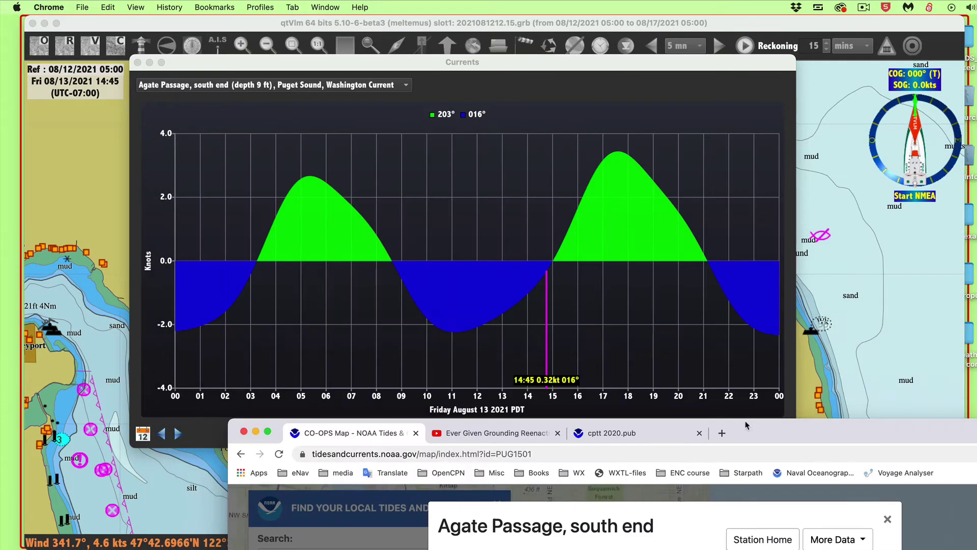
Step: Return to qtVlm, close the Currents graph and hide the tidal current arrows on the chart
key("super+Tab")
key("Escape")
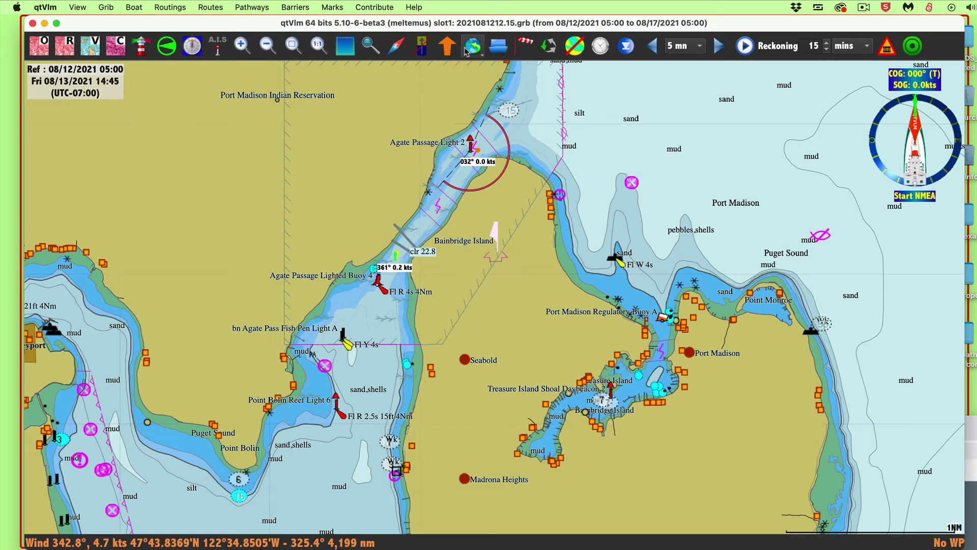
left_click(447, 46)
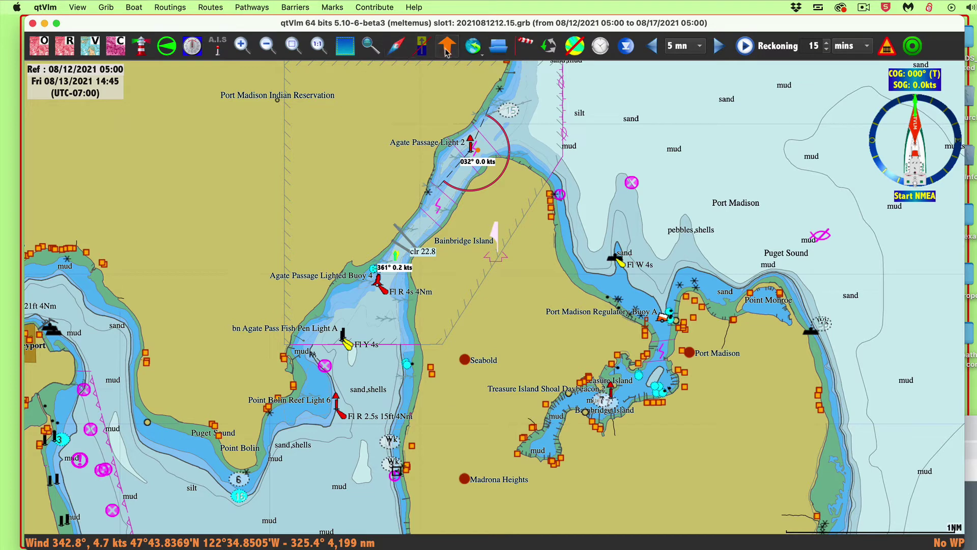
left_click(43, 7)
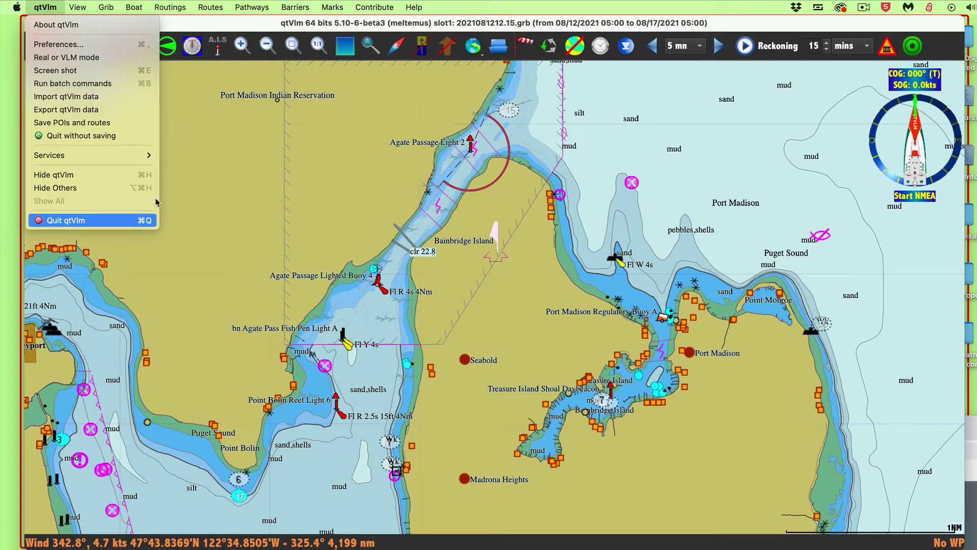
left_click(718, 5)
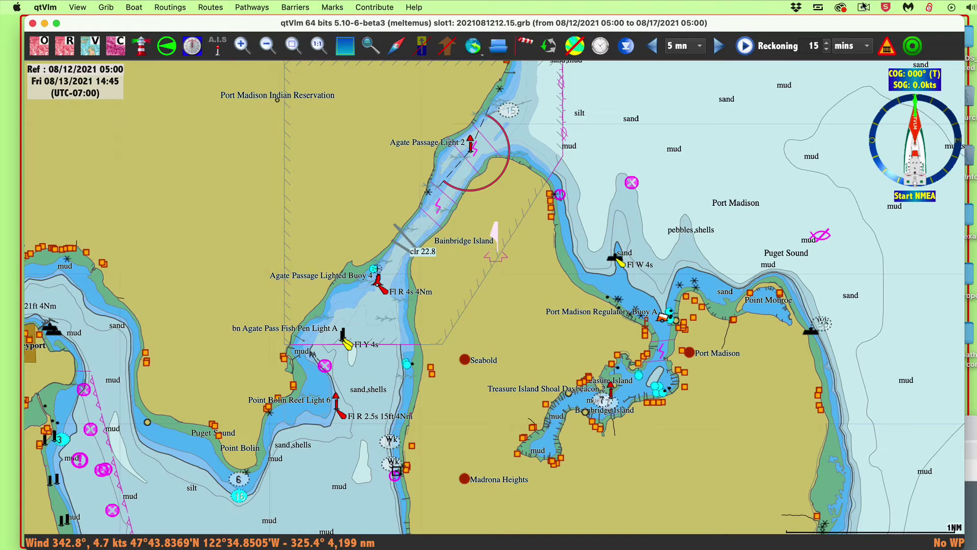
left_click(864, 6)
left_click(881, 51)
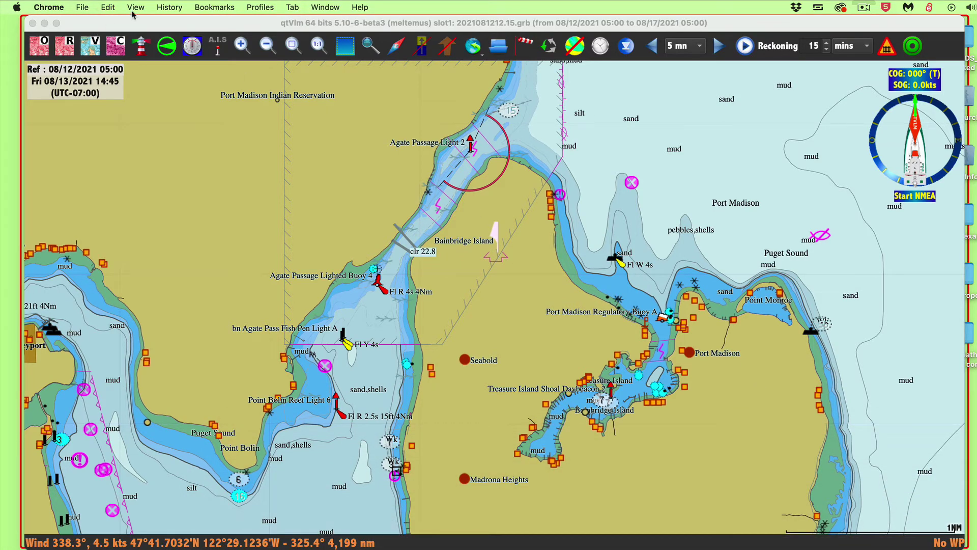
left_click(152, 24)
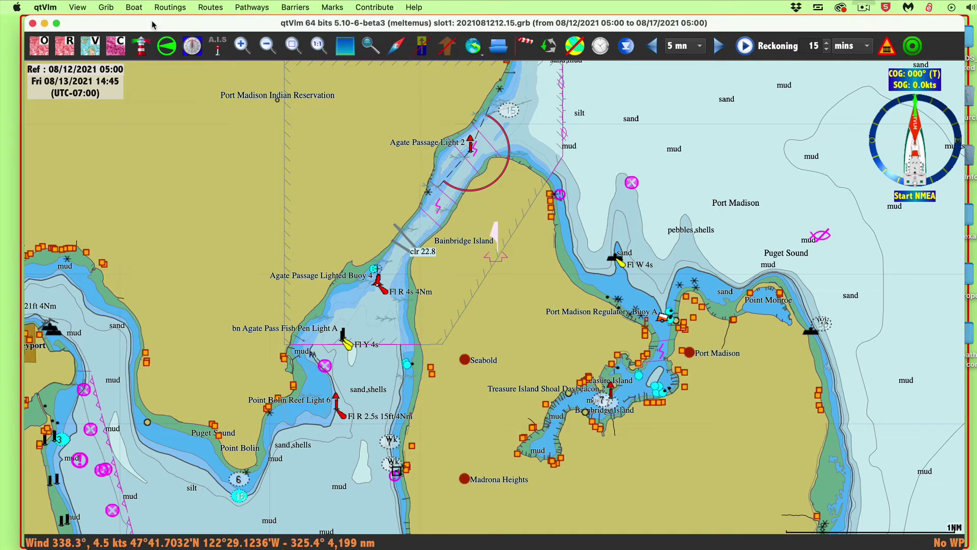
left_click(42, 7)
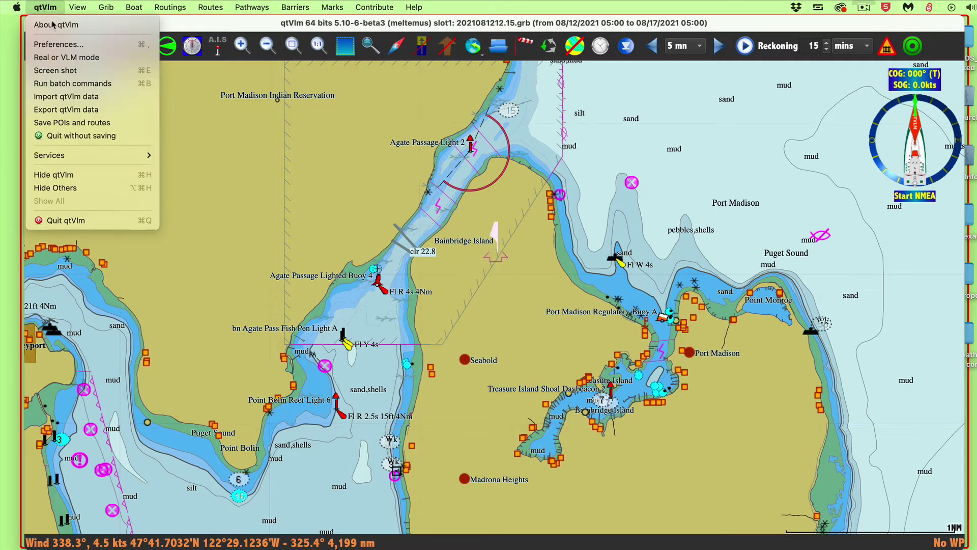
left_click(58, 46)
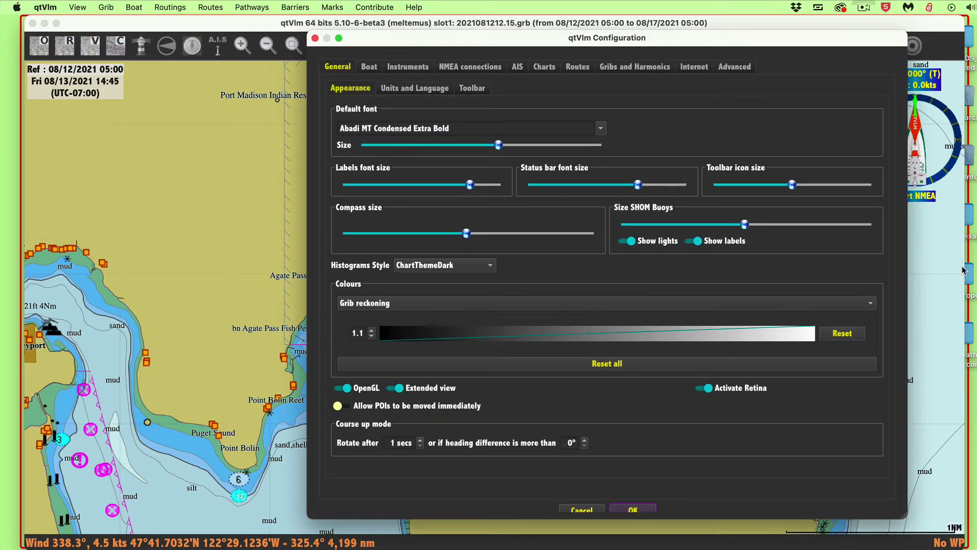
left_click(618, 72)
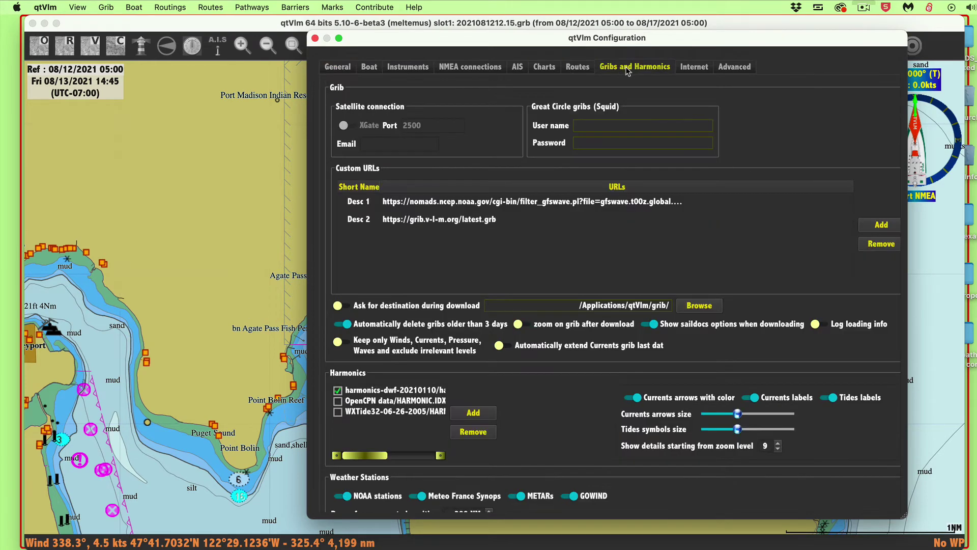
left_click(337, 412)
scroll(574, 415, "down", 3)
scroll(583, 334, "up", 3)
scroll(582, 334, "down", 3)
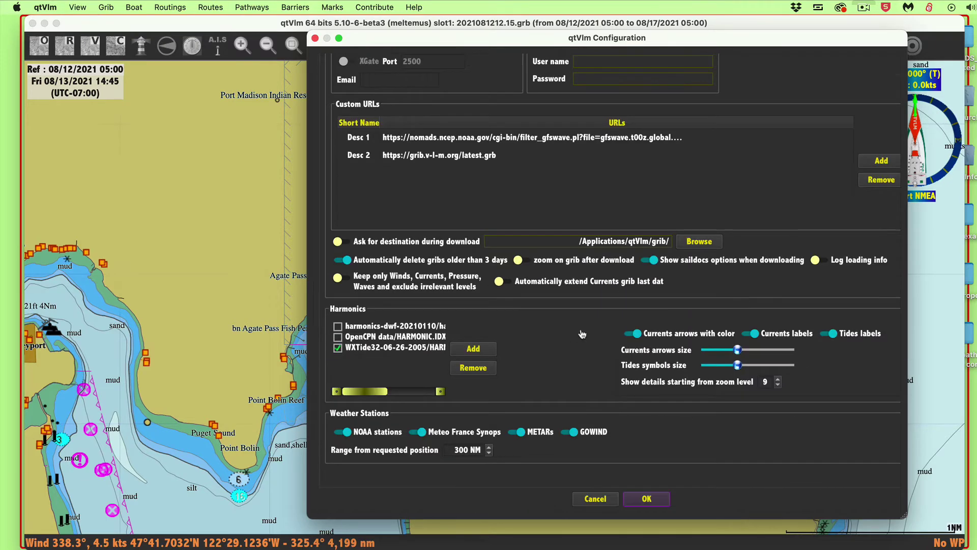
left_click(646, 499)
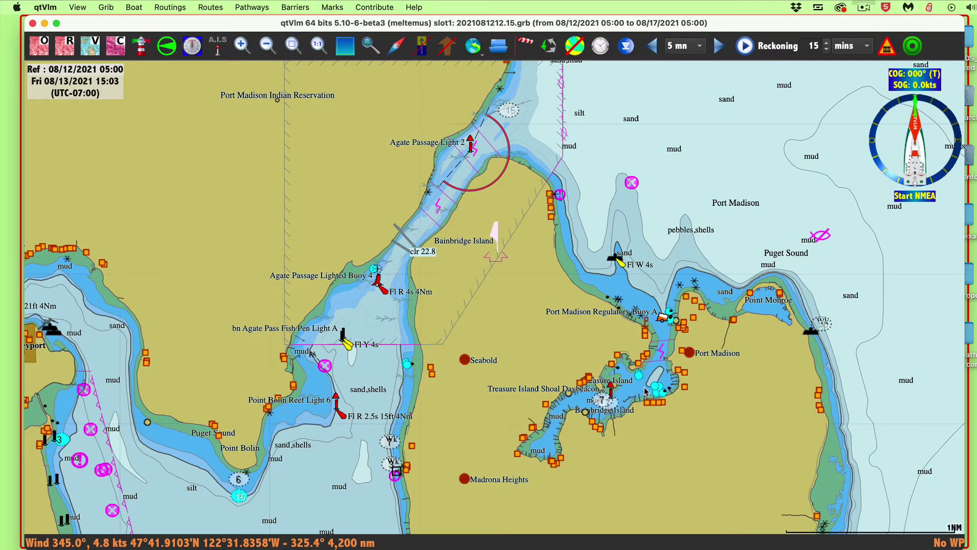
left_click(446, 49)
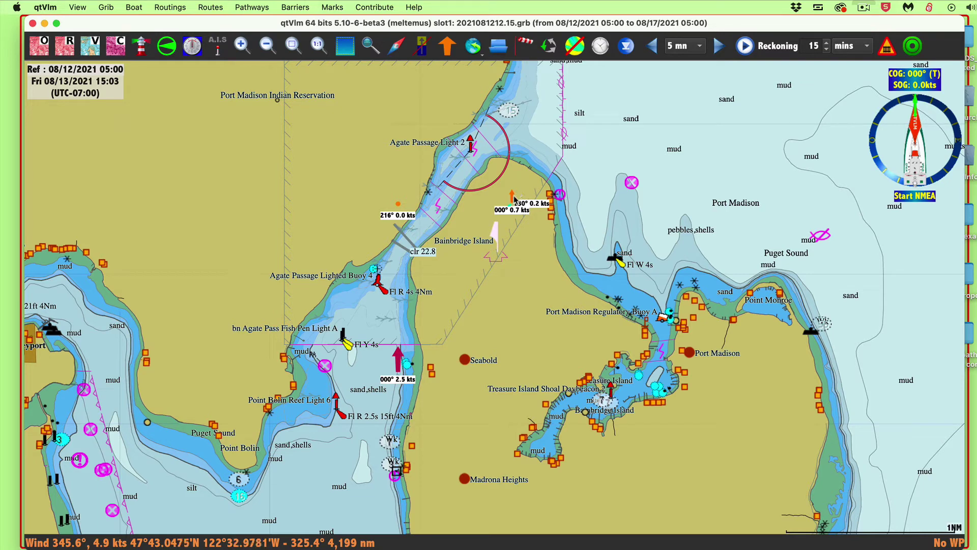
Step: Set qtVlm's date display to UTC in the configuration's units settings
mouse_move(511, 200)
left_click(39, 7)
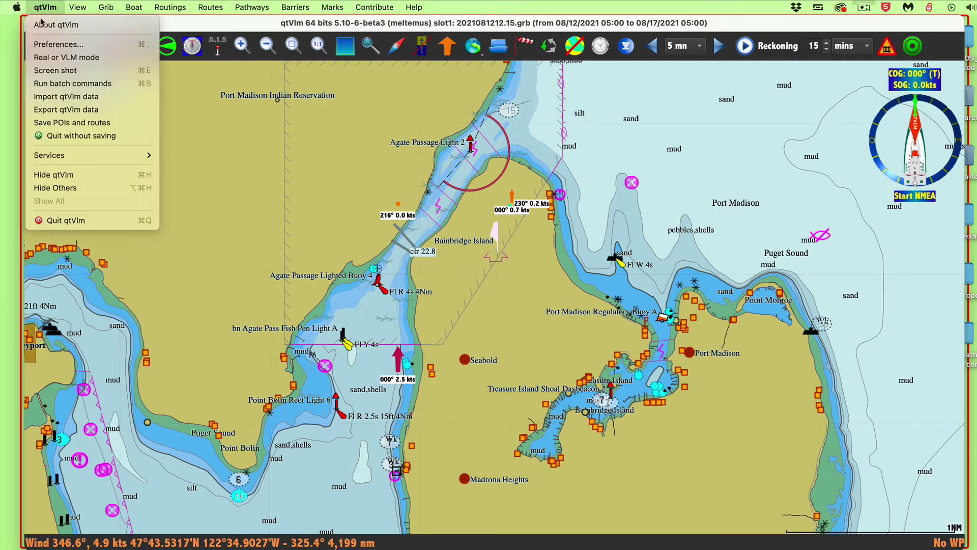
left_click(59, 45)
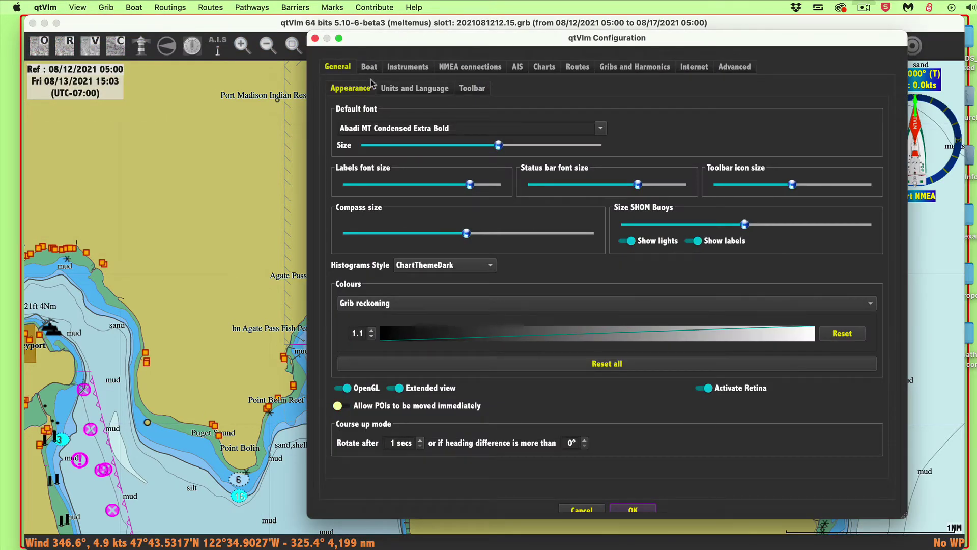
left_click(421, 88)
left_click(342, 302)
scroll(643, 458, "down", 1)
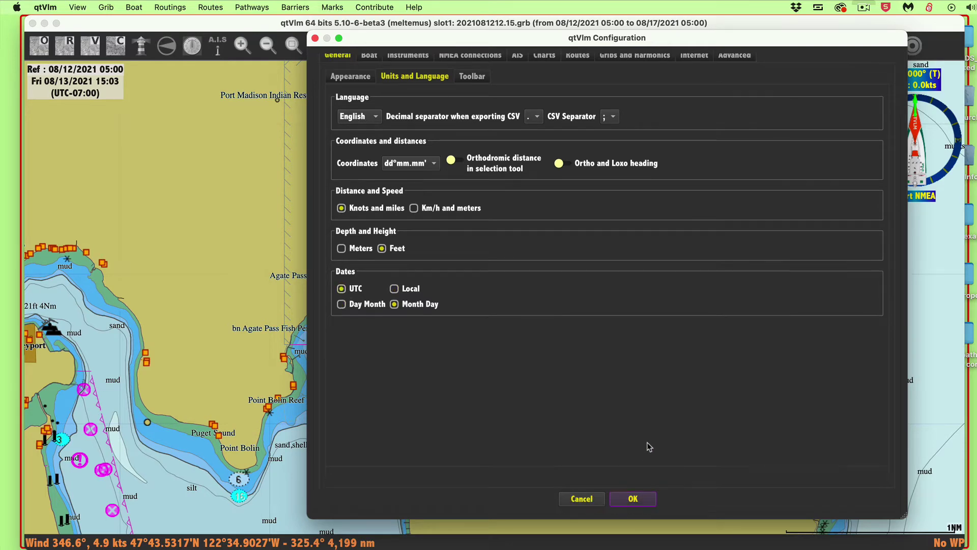
left_click(634, 499)
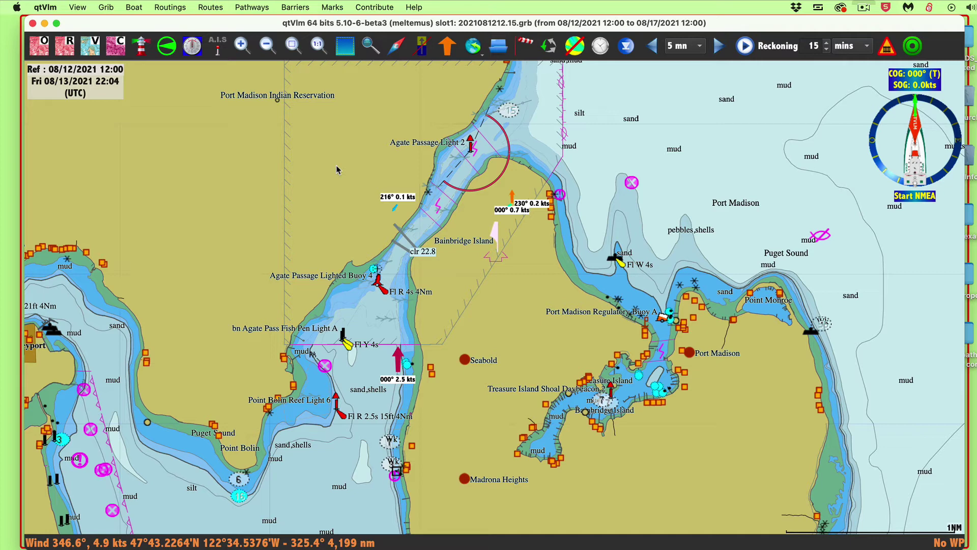
Step: Bring the chart to the Suez Canal area and display the tide station symbols, checking them against those at Port Madison
key("ctrl+b")
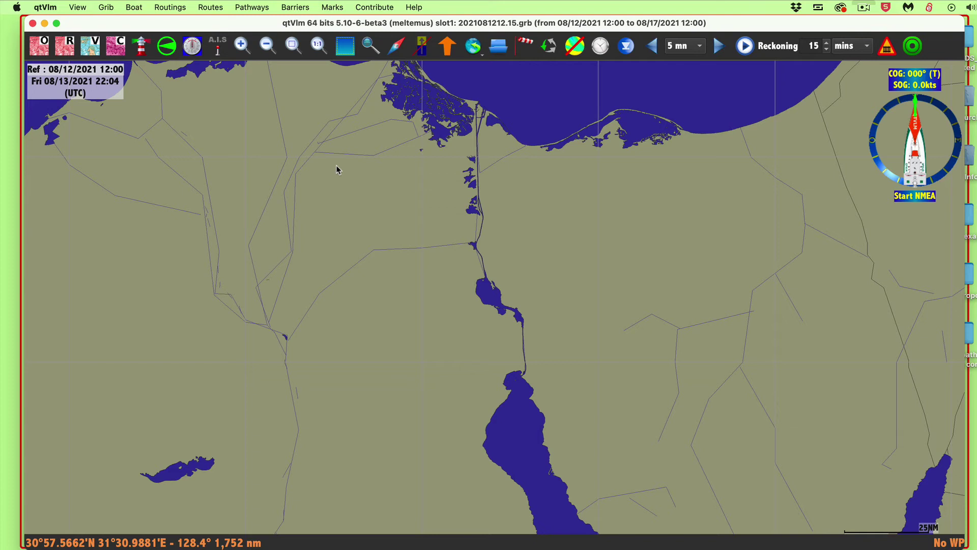
left_click(425, 49)
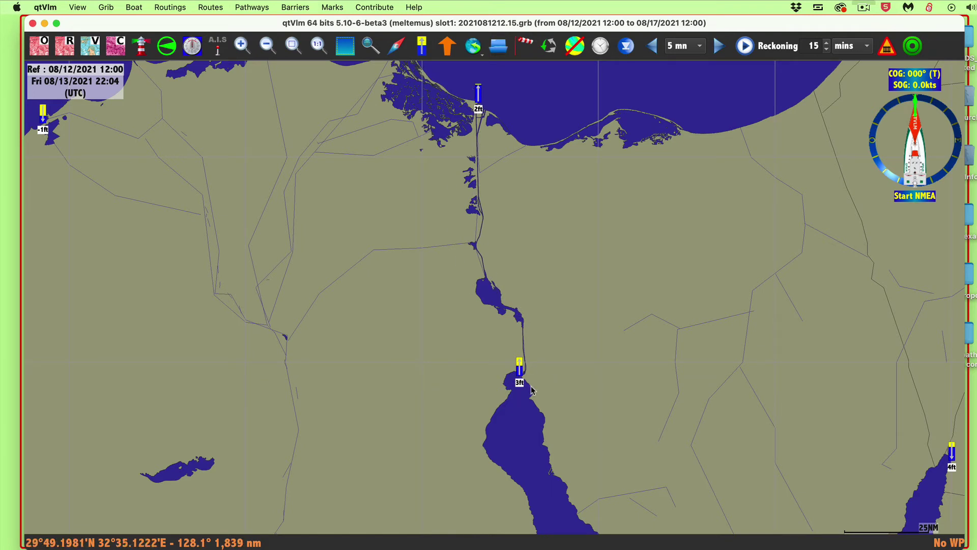
mouse_move(520, 375)
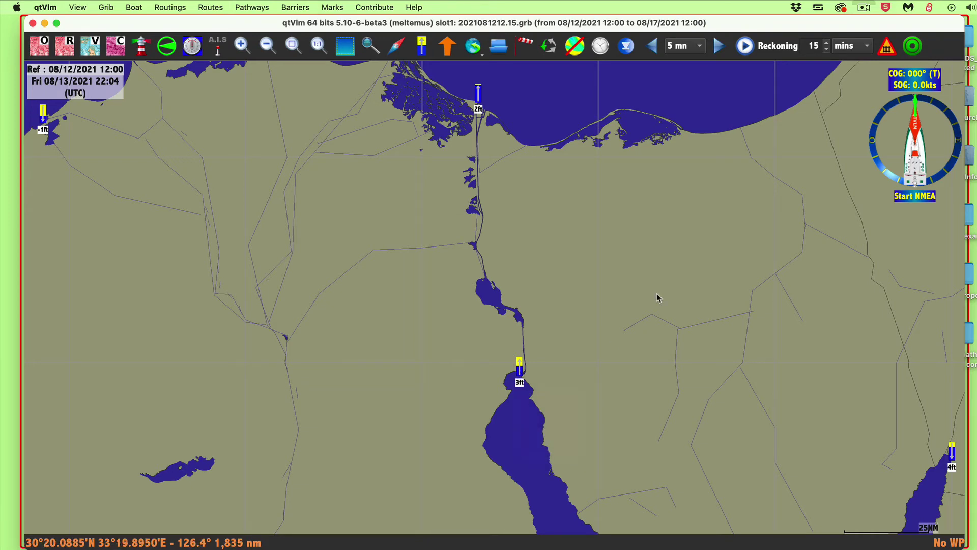
key("b")
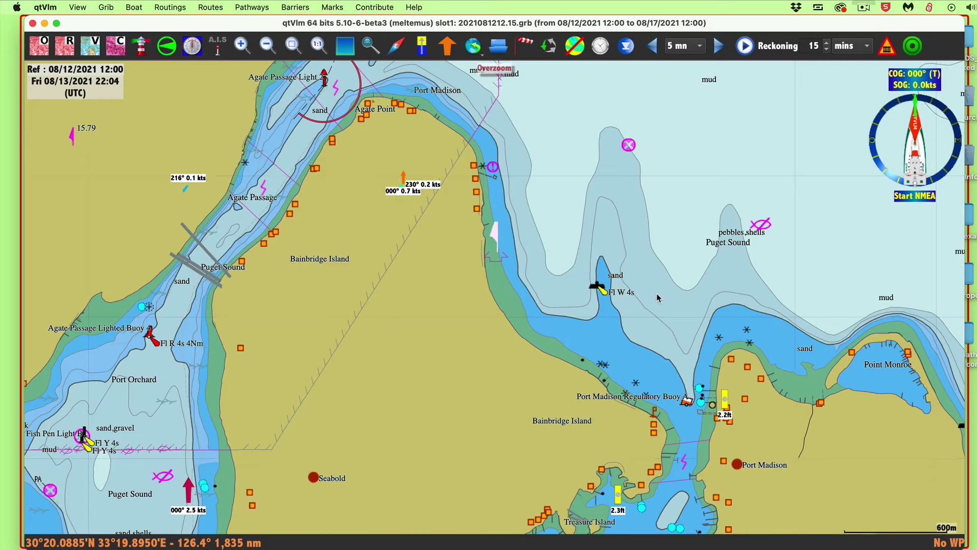
key("b")
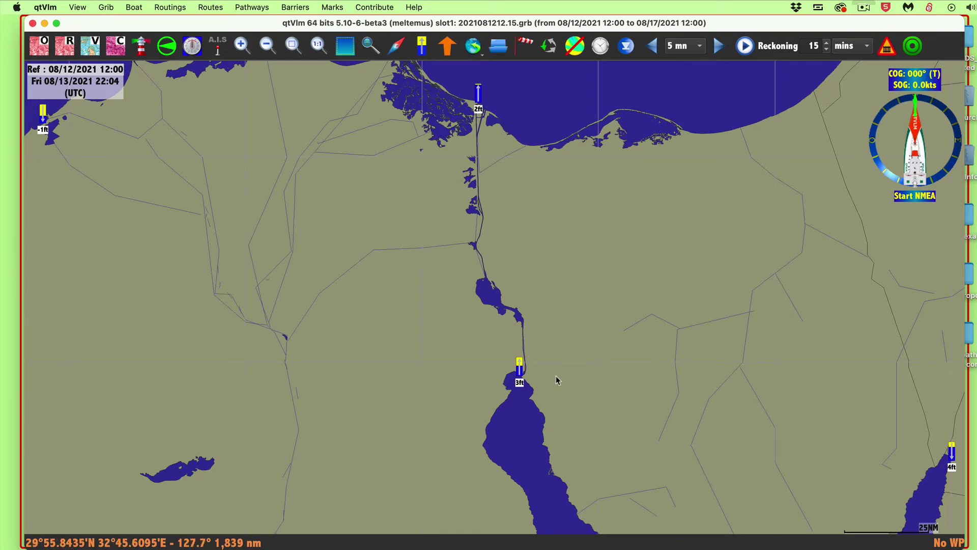
Step: Examine the tide station at the canal's southern end and switch to Acrobat to view tide story.pdf
scroll(556, 375, "up", 3)
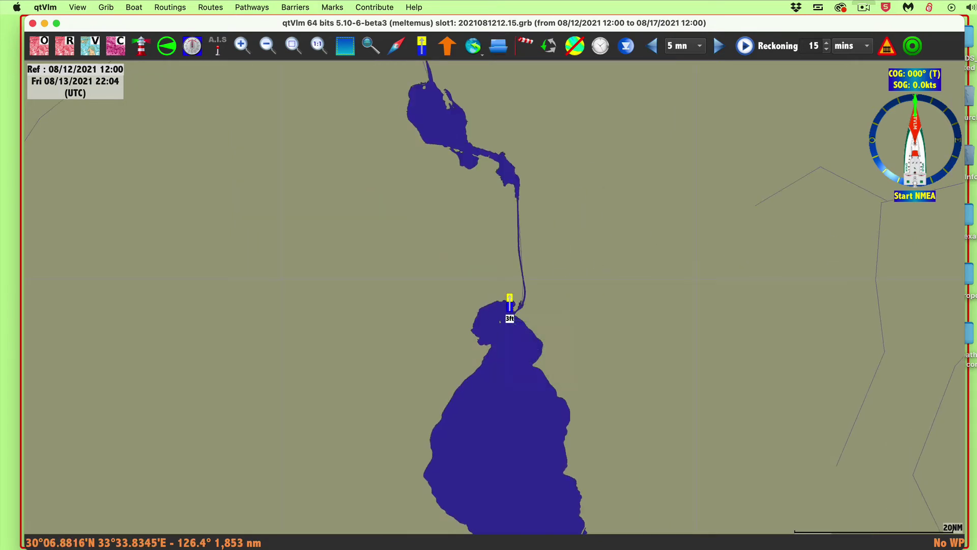
key("super+Tab")
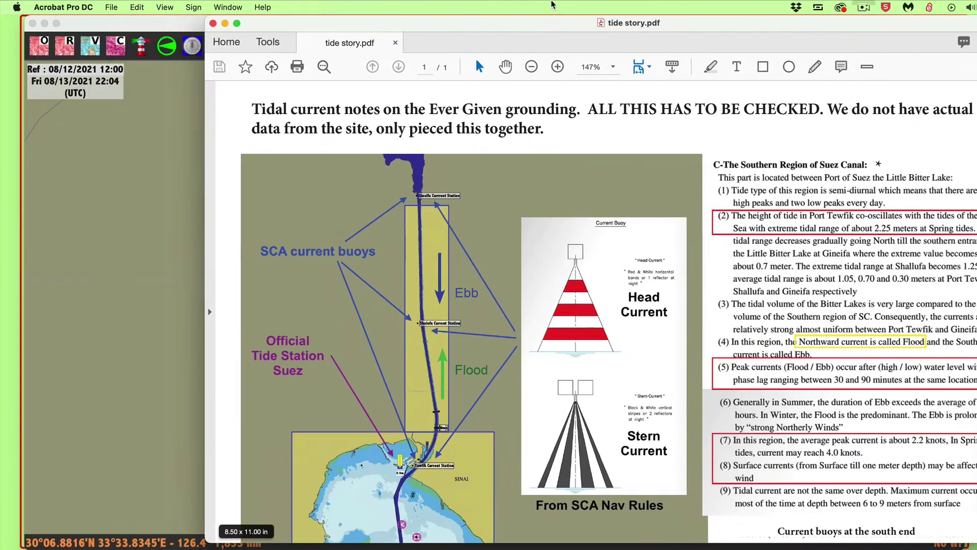
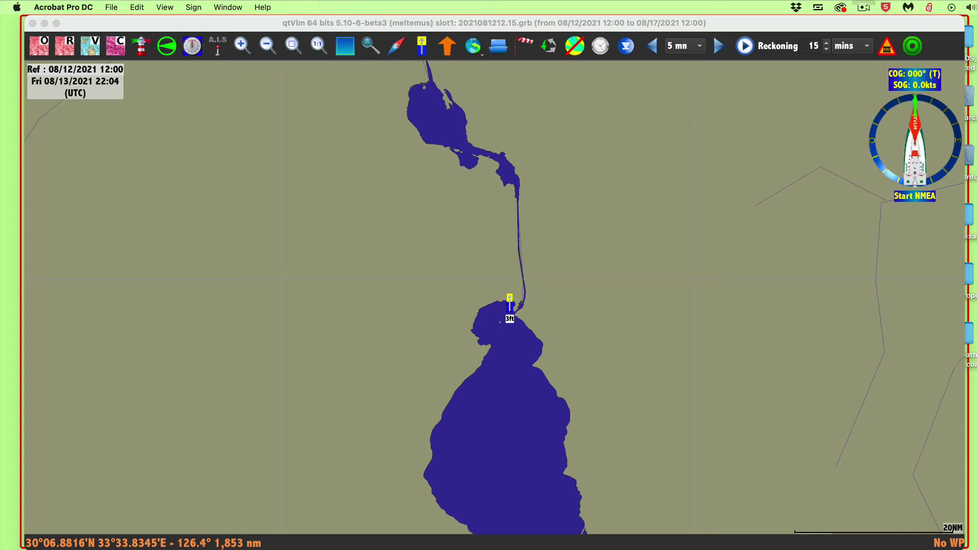
Step: Switch to the NOAA currents map in Chrome and close the Agate Passage predictions, search panel and stations list
scroll(617, 346, "up", 2)
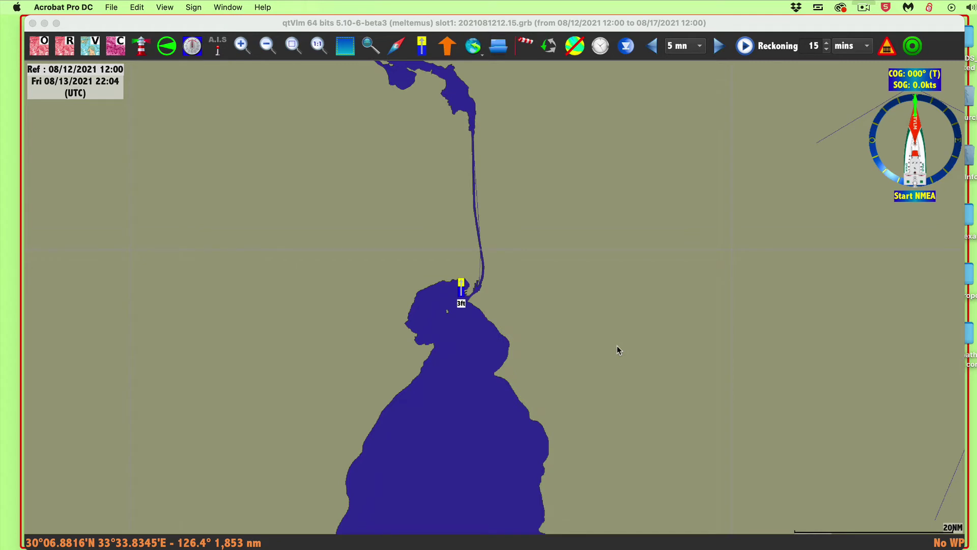
left_click_drag(647, 218, 695, 293)
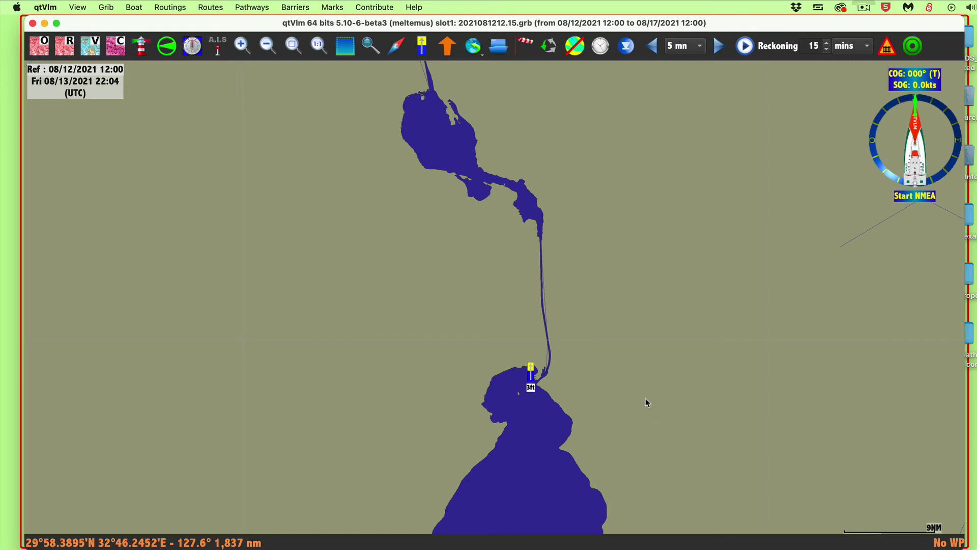
key("super+Tab")
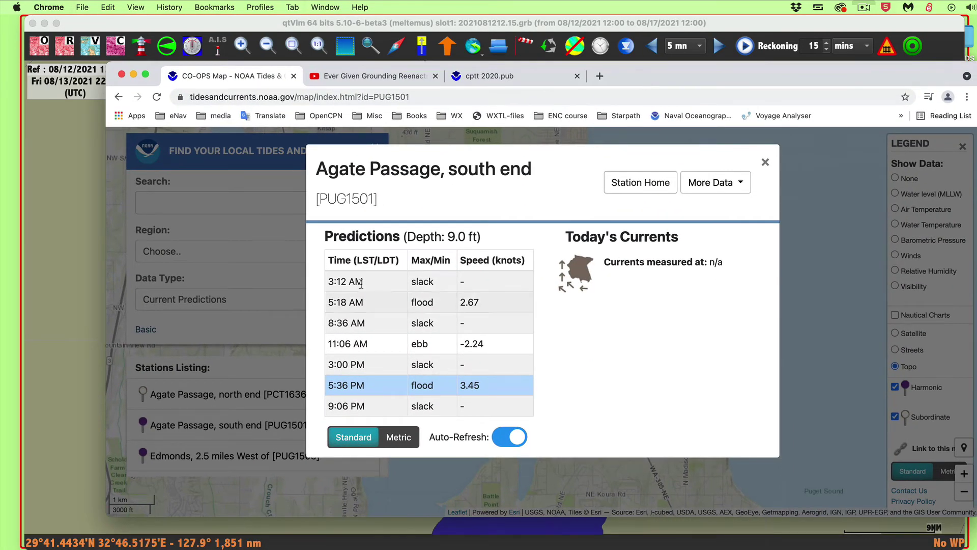
left_click(765, 162)
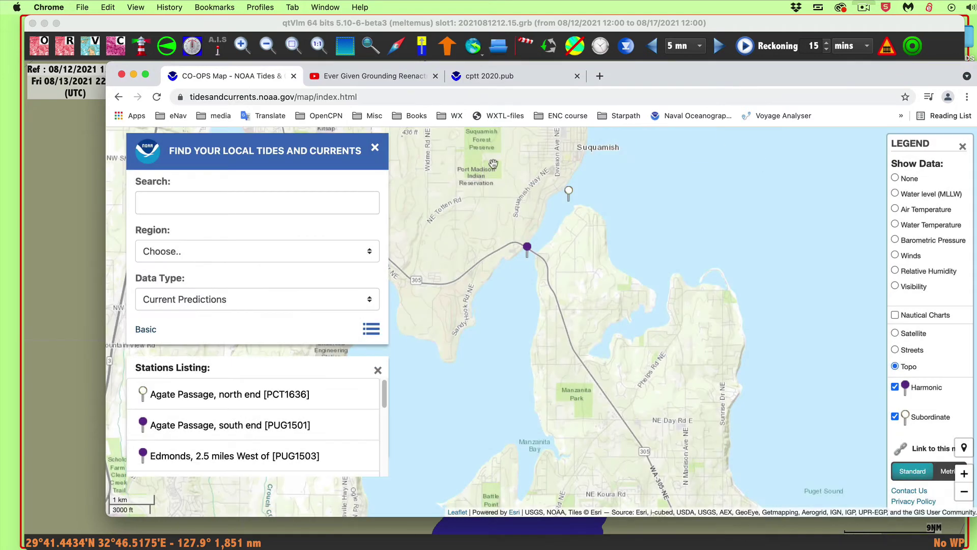
left_click(375, 147)
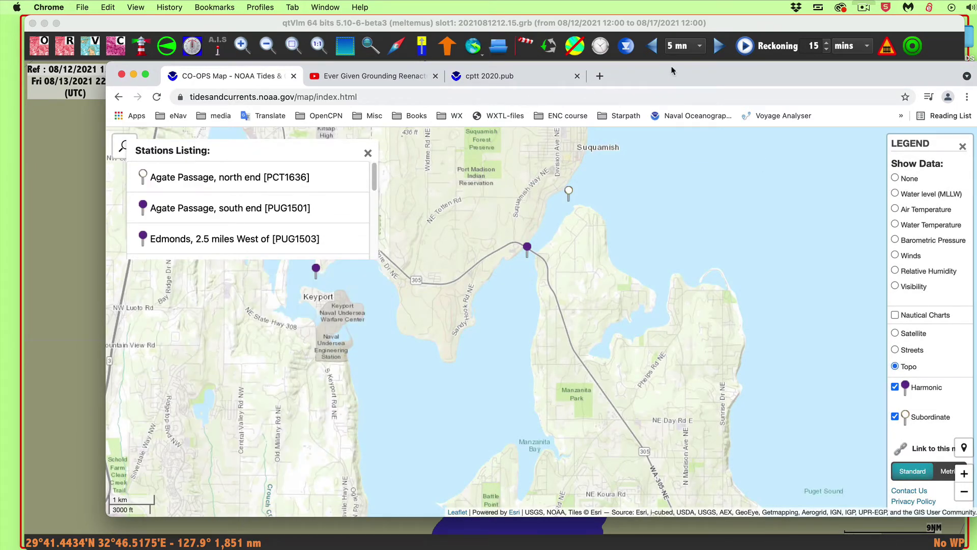
left_click_drag(671, 80, 669, 86)
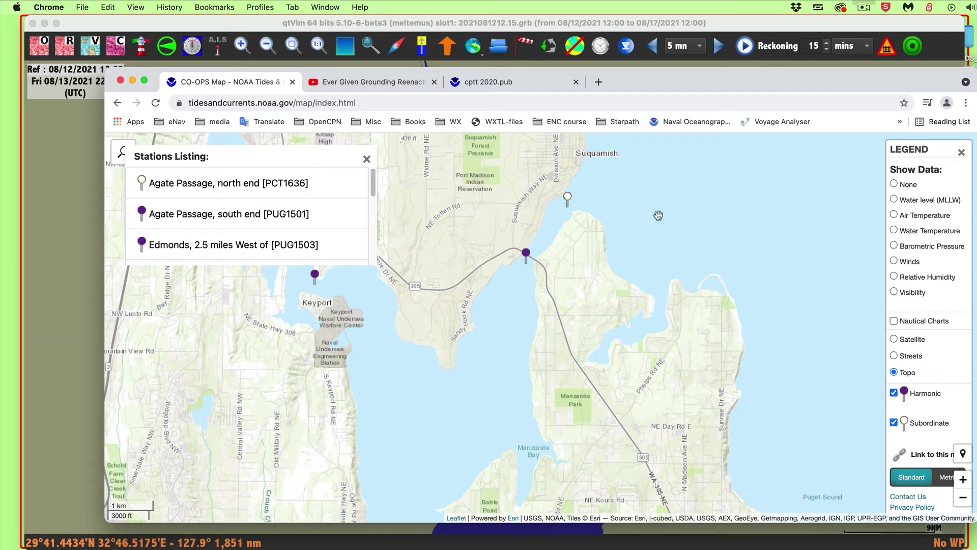
scroll(441, 278, "down", 4)
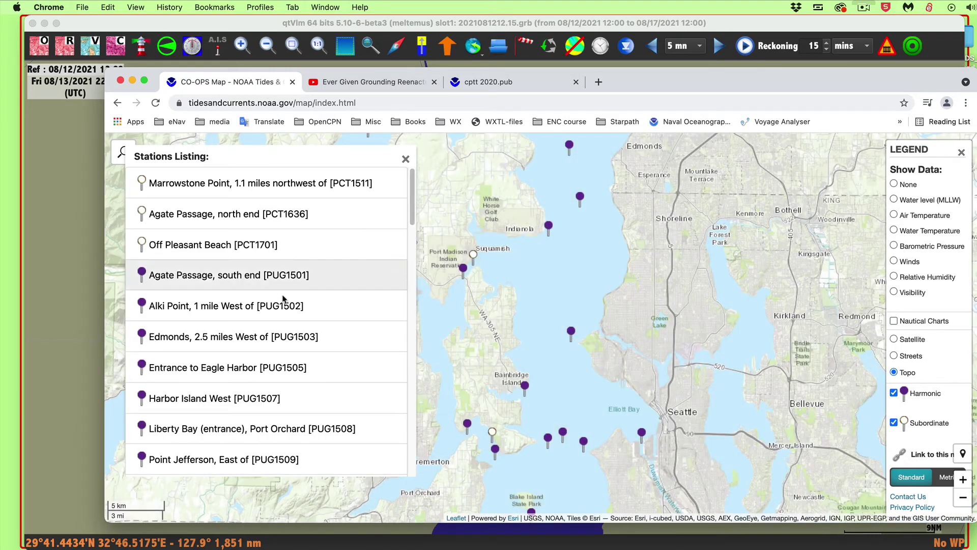
left_click(405, 158)
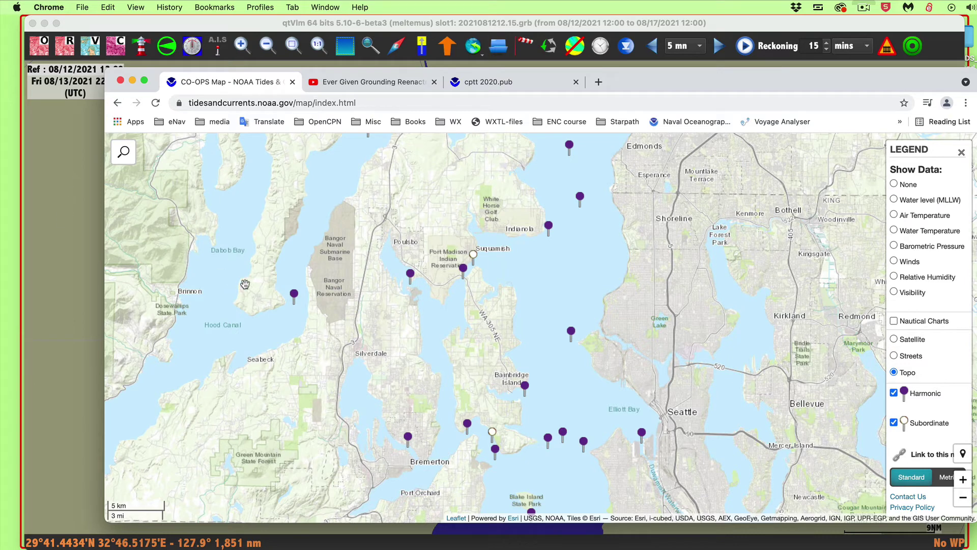
left_click_drag(244, 275, 326, 275)
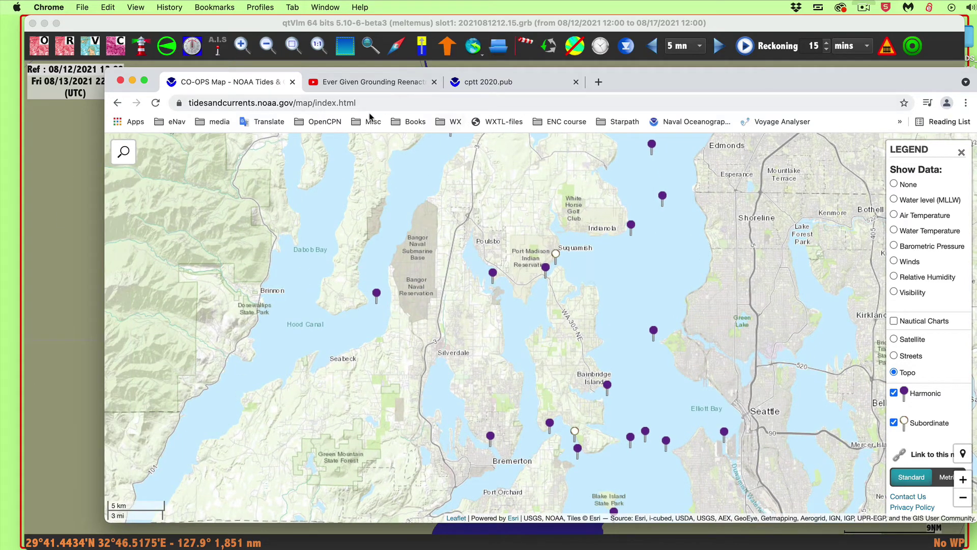
Step: Return to the tidesandcurrents.noaa.gov home page and open the station map for Washington
left_click_drag(292, 102, 393, 104)
key("BackSpace")
key("Return")
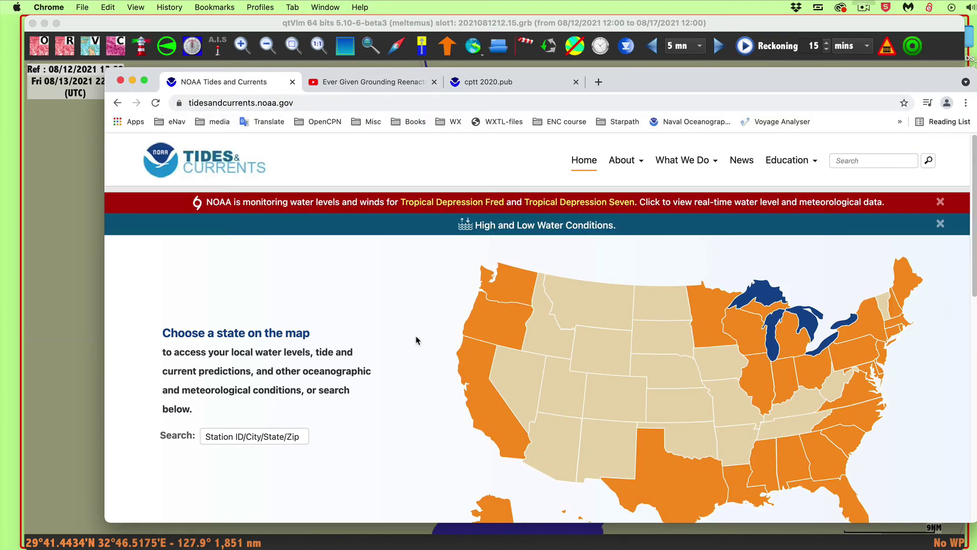
left_click(492, 297)
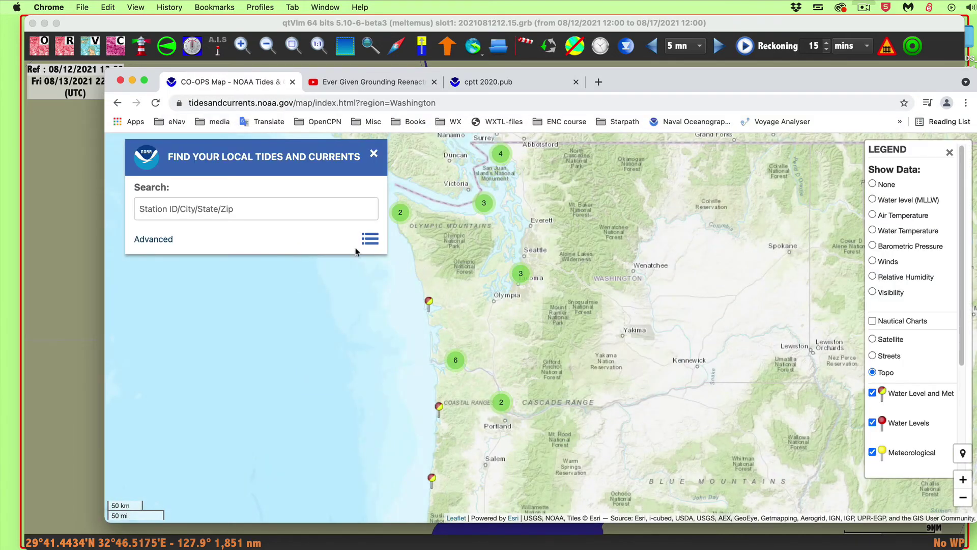
Step: Expand the map's advanced search and set the data type to Historic Data
left_click(153, 240)
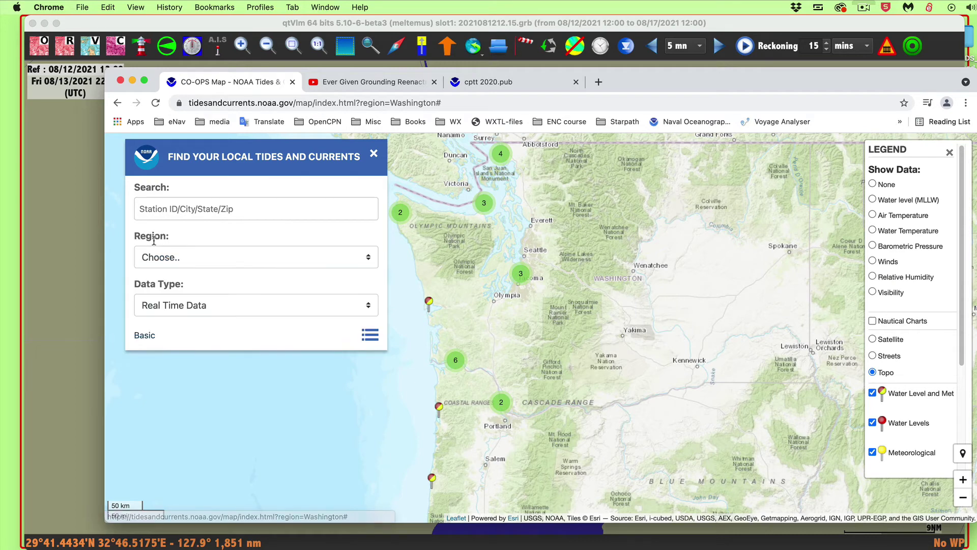
left_click(175, 310)
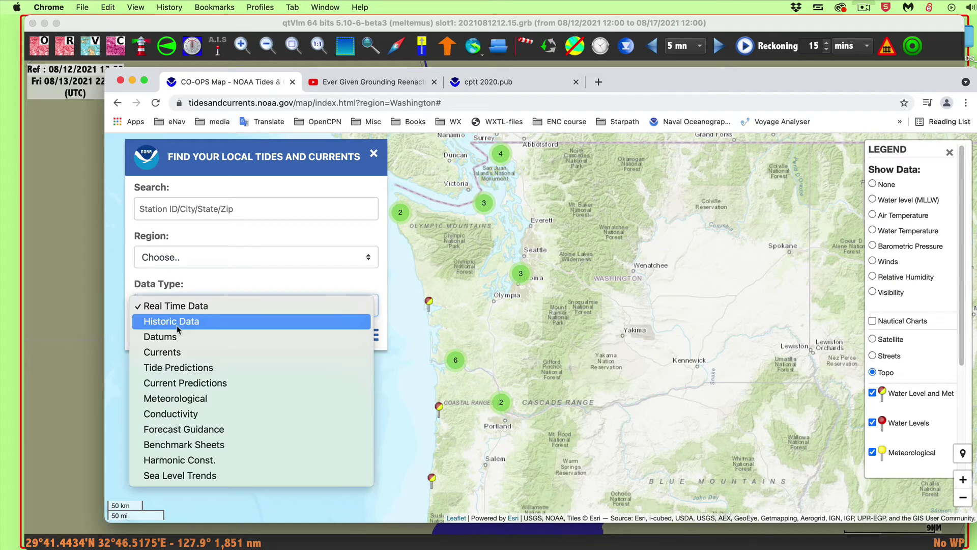
left_click(176, 324)
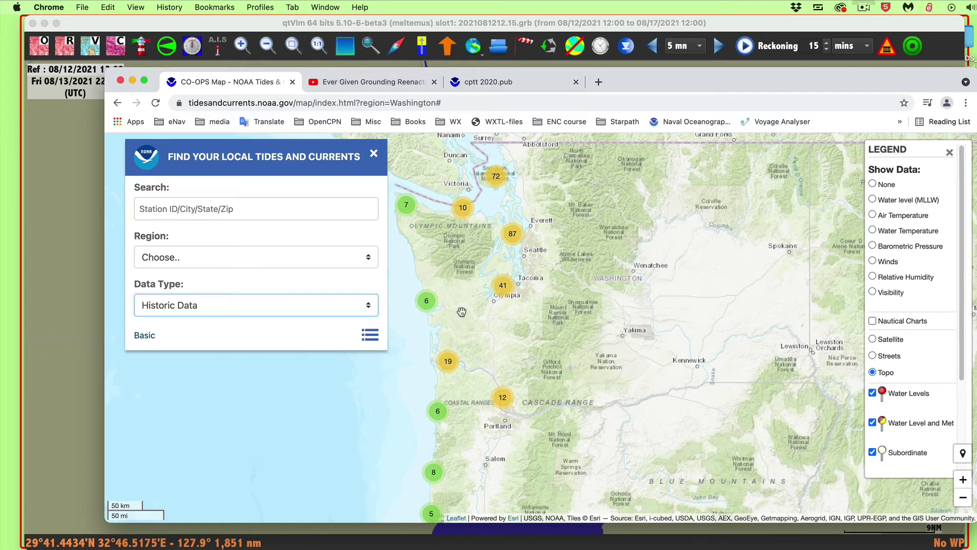
Step: Check the cptt 2020.pub tide tables and open the bookmarked marine navigation and weather blog in a new tab
key("super+f")
left_click(499, 82)
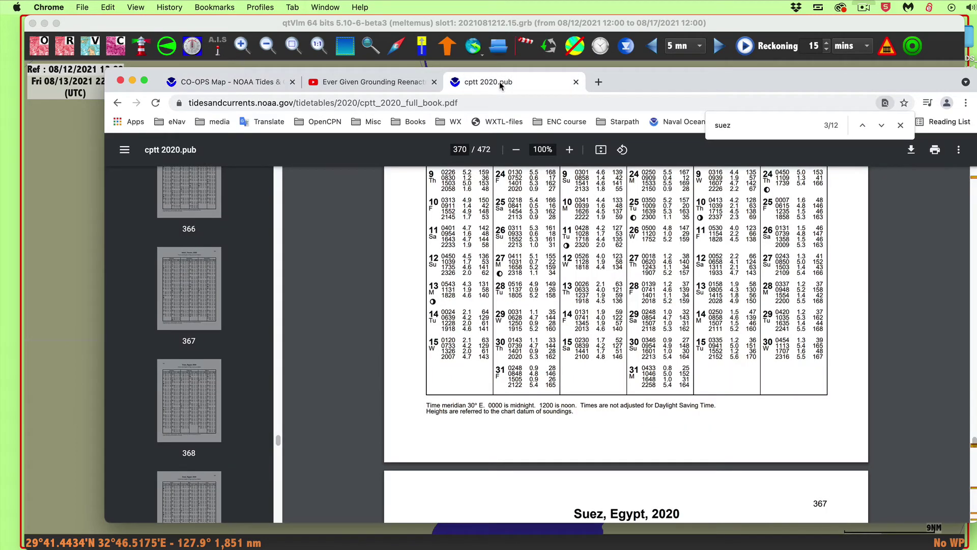
left_click(599, 81)
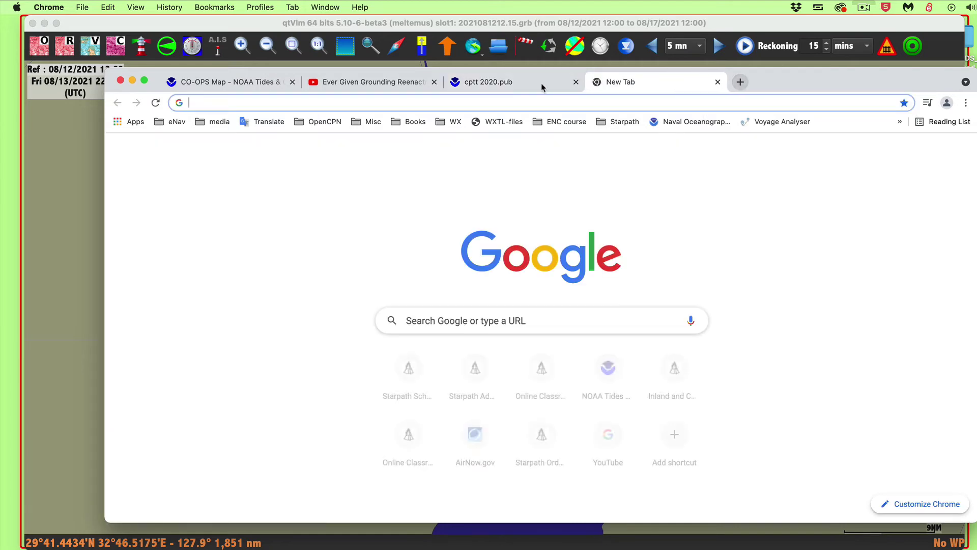
left_click(220, 122)
left_click(269, 143)
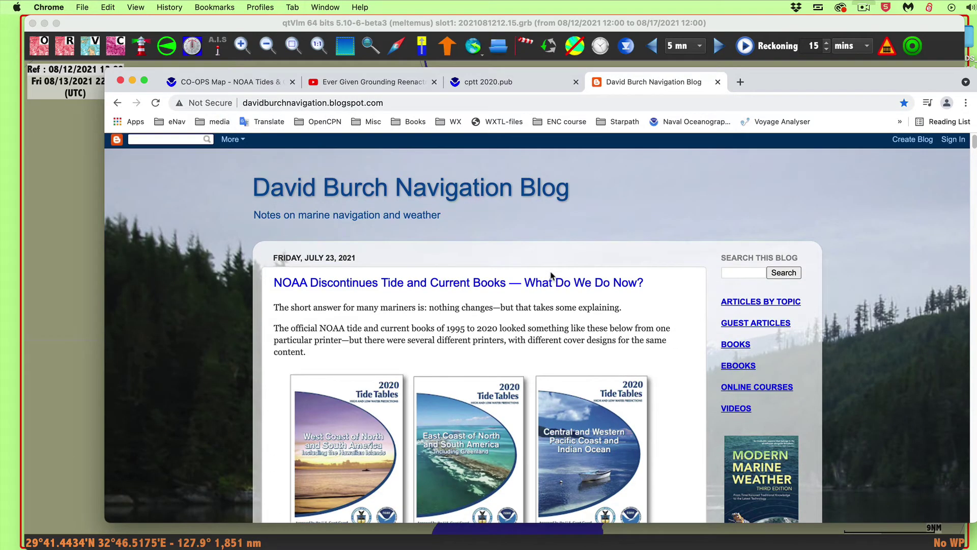
Step: Find the blog post "No More Tide and Currents Table 2" and open its "find in full online" link
scroll(509, 276, "down", 2)
scroll(519, 260, "down", 4)
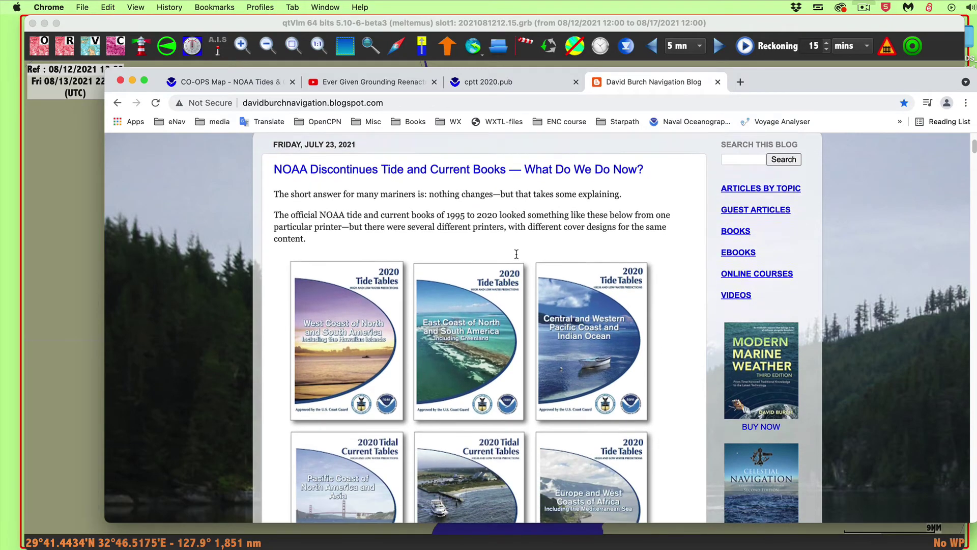
scroll(518, 259, "up", 5)
scroll(517, 259, "down", 10)
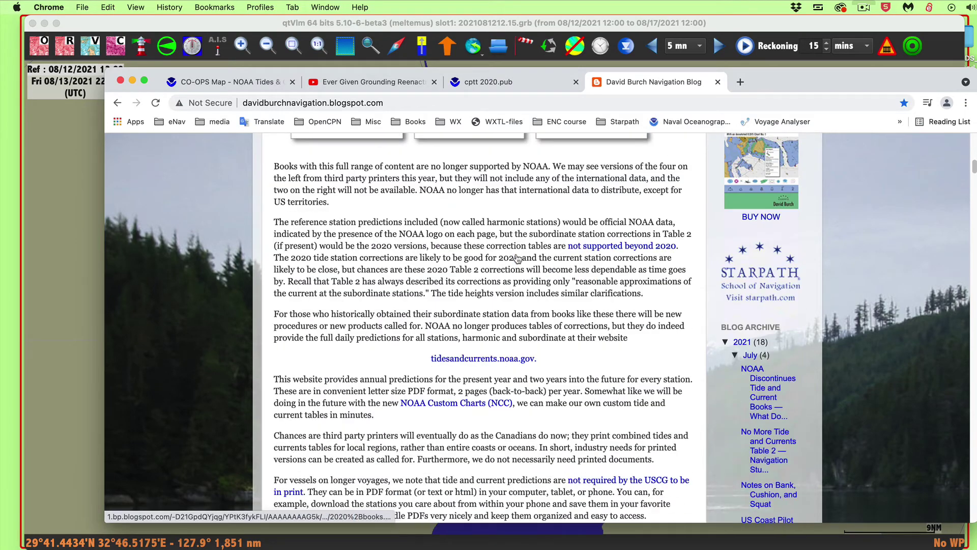
scroll(517, 253, "down", 15)
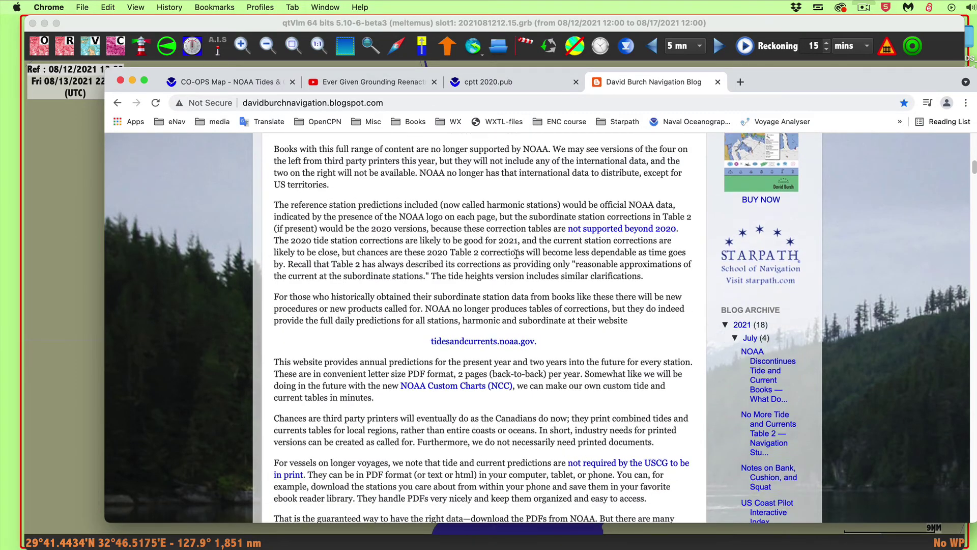
scroll(516, 255, "down", 10)
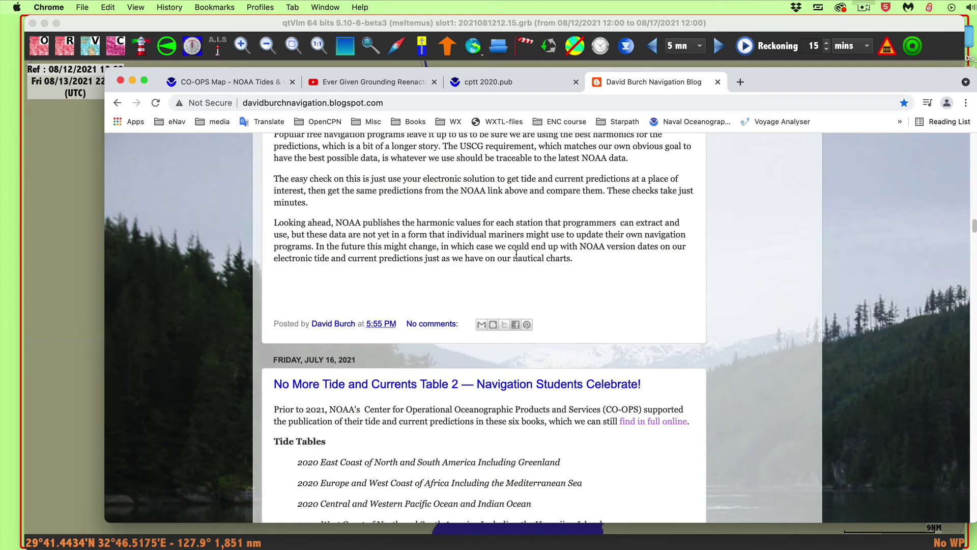
scroll(517, 258, "down", 1)
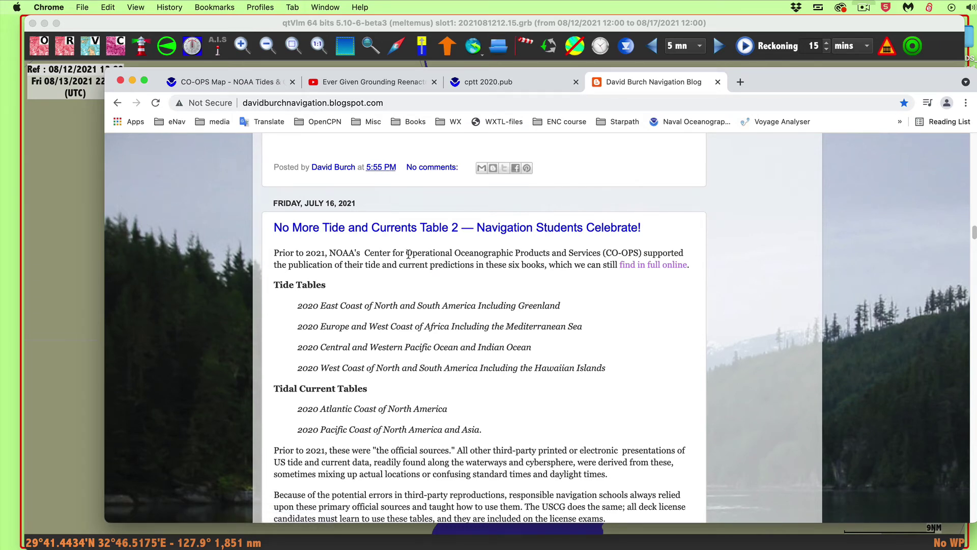
scroll(407, 251, "down", 3)
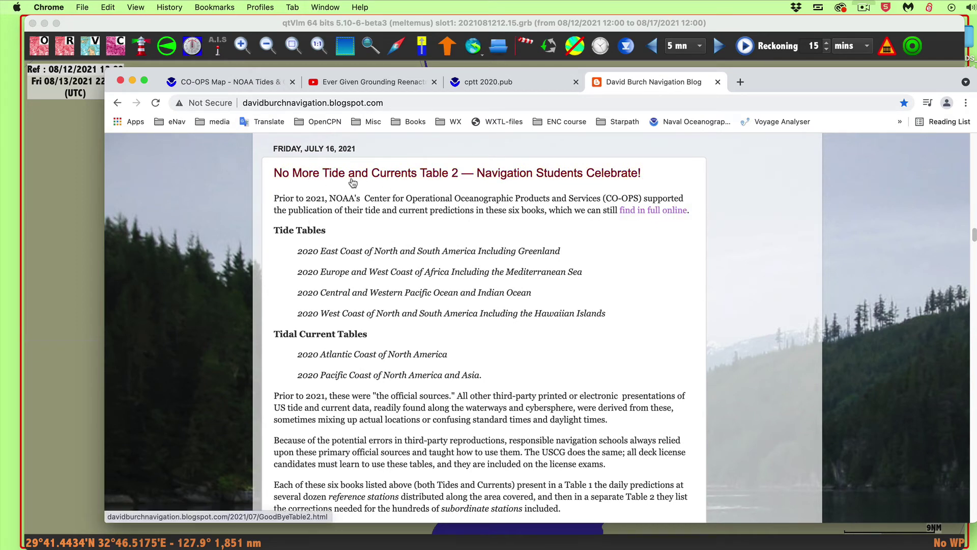
left_click(642, 213)
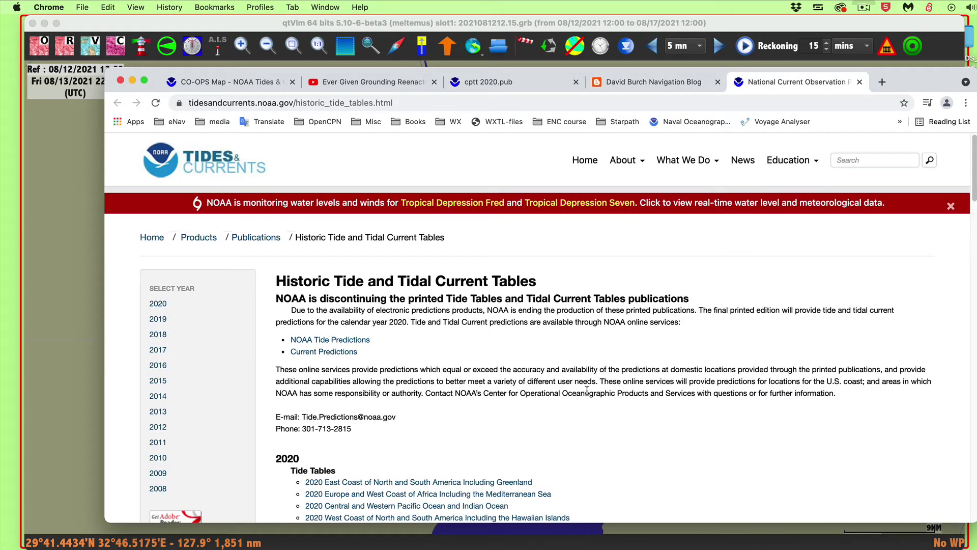
Step: Examine NOAA's Historic Tide and Tidal Current Tables page, covering the 2020 volumes and those of earlier years
scroll(636, 300, "down", 3)
scroll(683, 328, "down", 1)
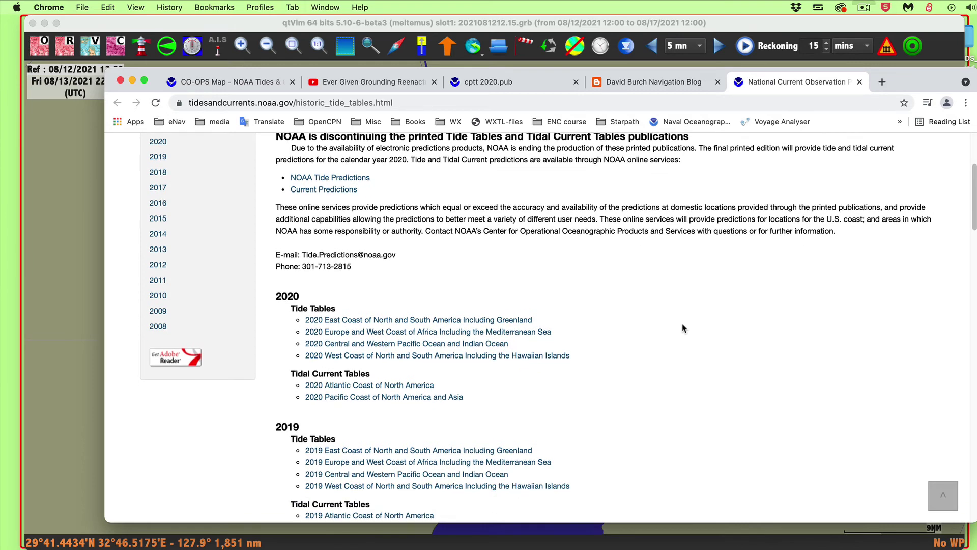
scroll(683, 328, "up", 3)
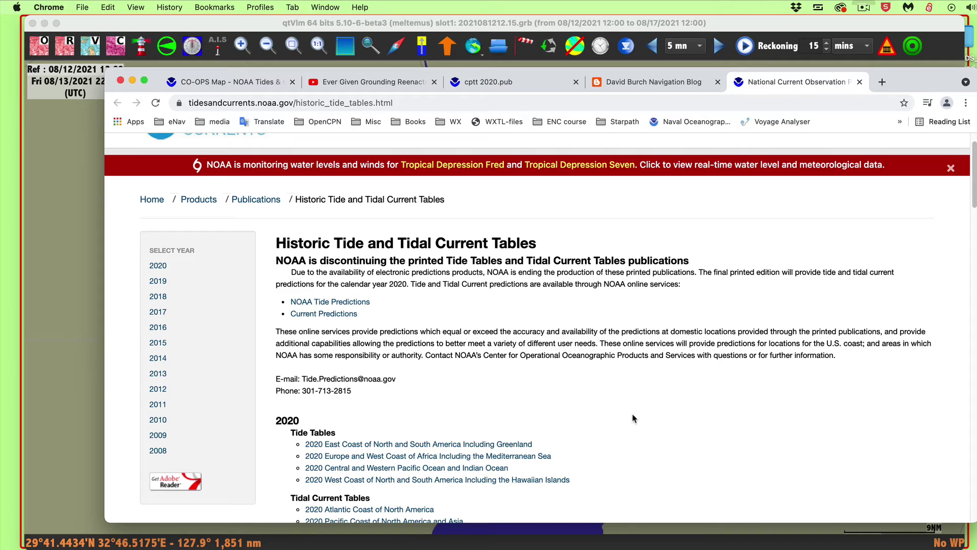
scroll(633, 412, "down", 5)
scroll(634, 296, "up", 2)
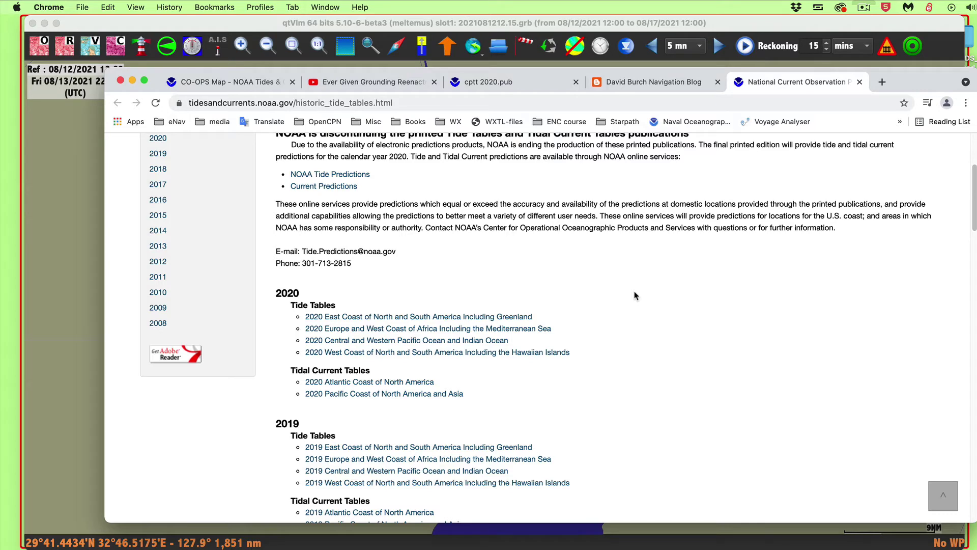
scroll(634, 295, "down", 2)
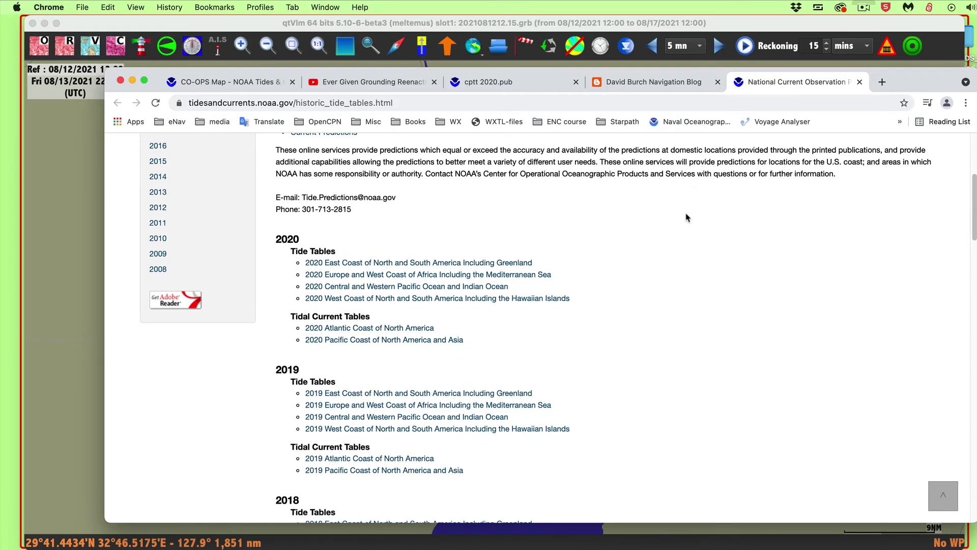
scroll(682, 252, "up", 1)
scroll(683, 251, "up", 1)
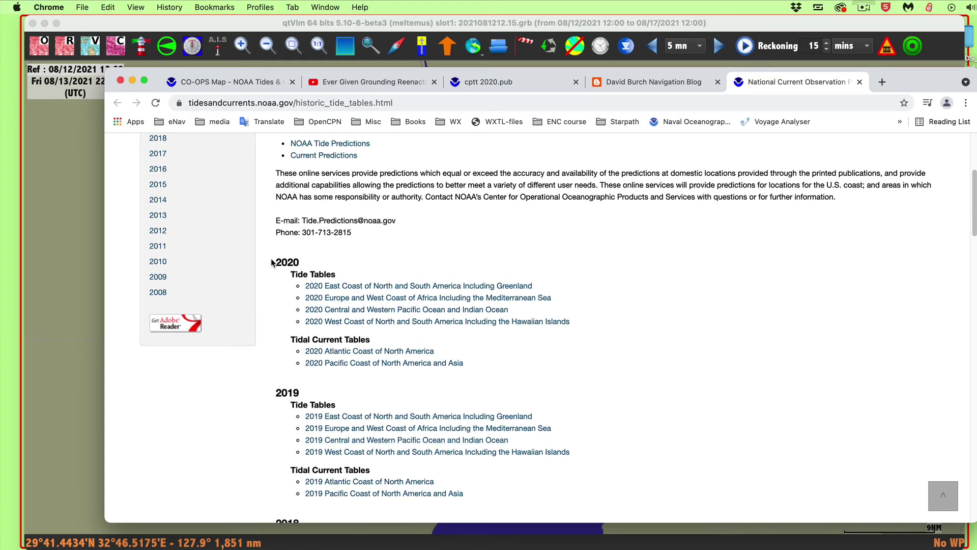
scroll(729, 361, "down", 6)
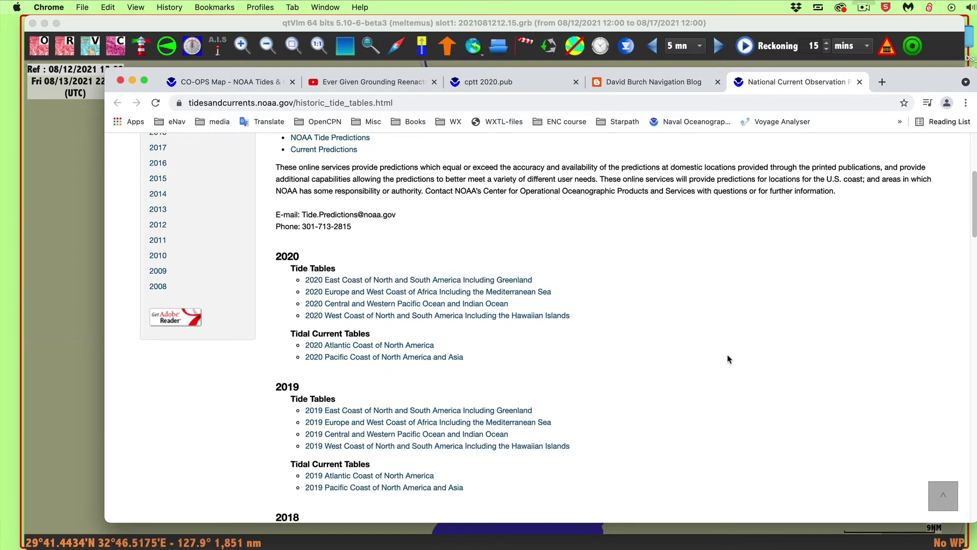
scroll(730, 360, "up", 7)
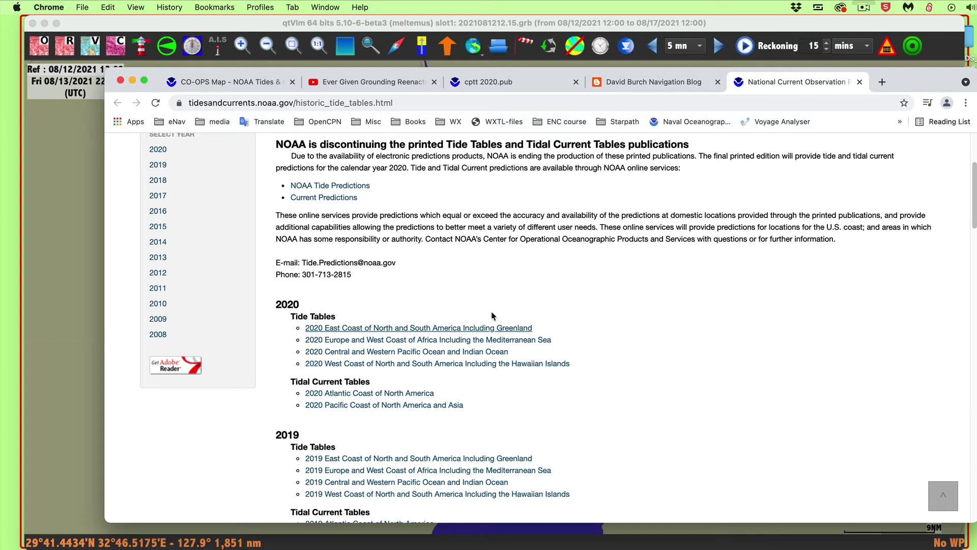
scroll(633, 367, "down", 1)
scroll(633, 367, "down", 20)
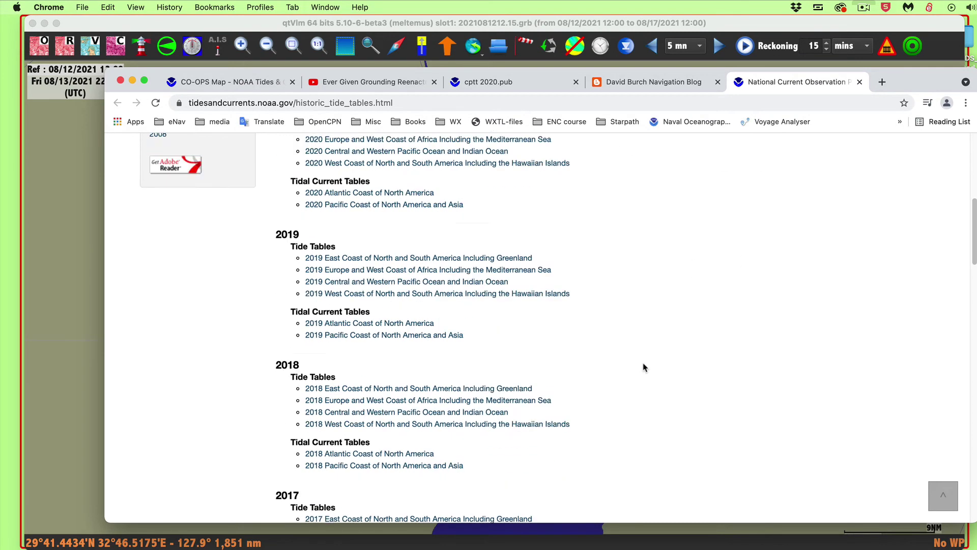
scroll(644, 366, "up", 20)
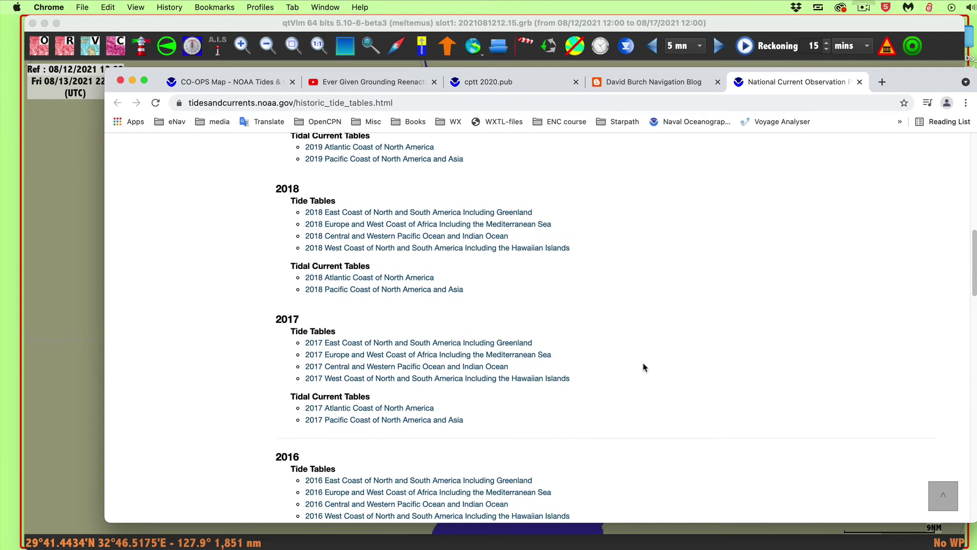
scroll(651, 356, "down", 8)
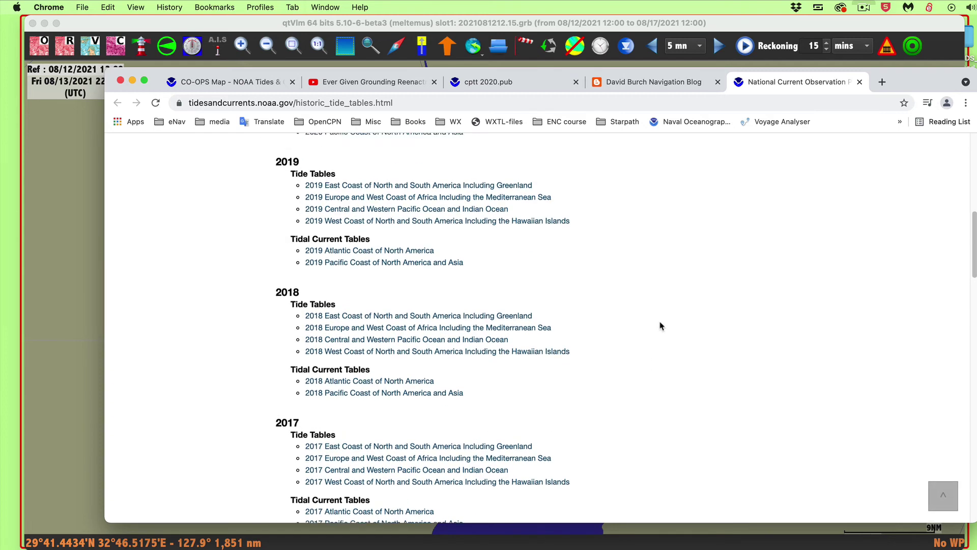
Step: Open the 2020 East Coast of North and South America tide tables and examine the Index of Tide Table Coverage map on page 4
scroll(659, 325, "up", 5)
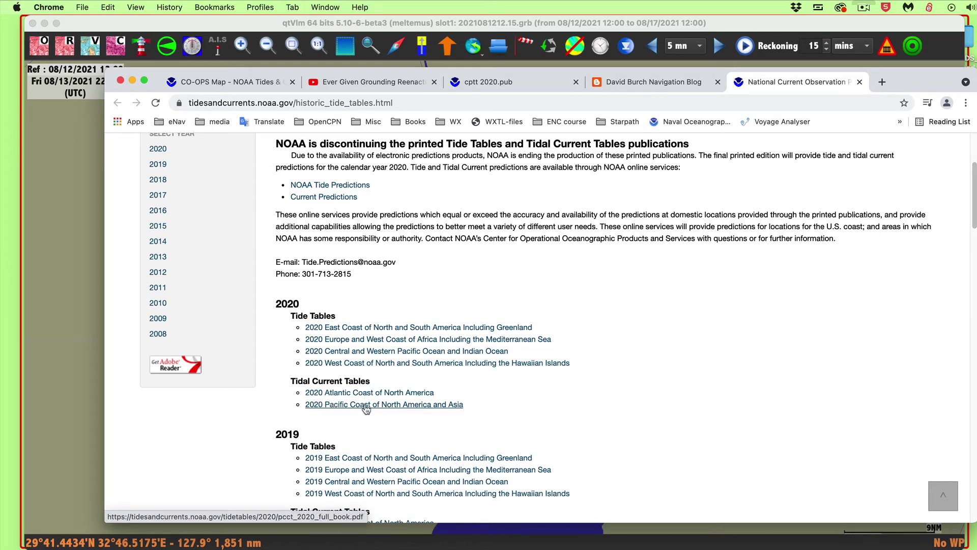
left_click(384, 331)
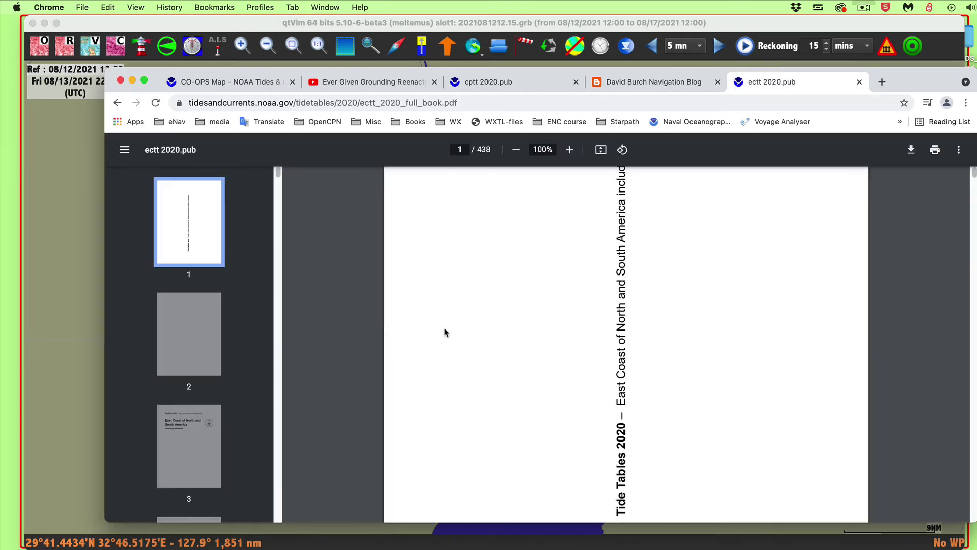
scroll(225, 382, "down", 5)
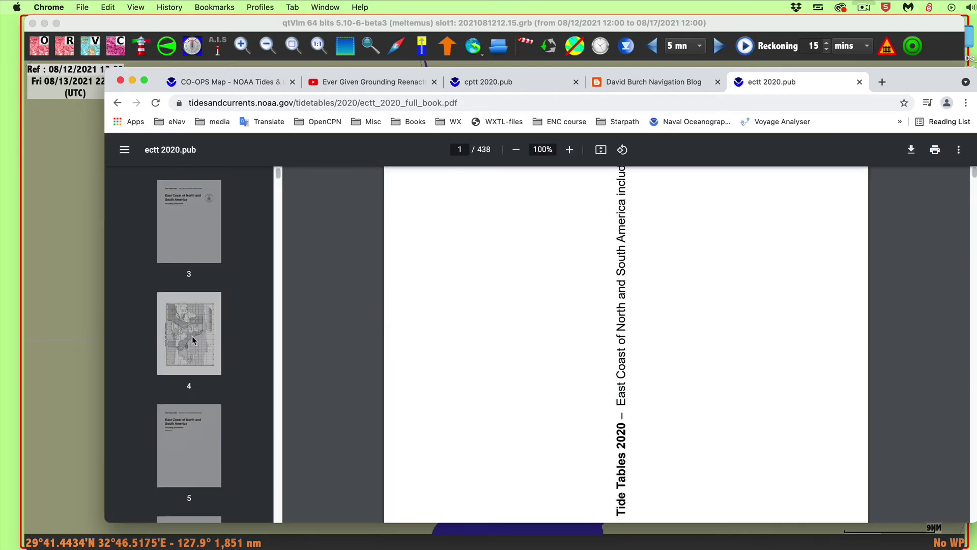
left_click(191, 336)
scroll(614, 405, "up", 3)
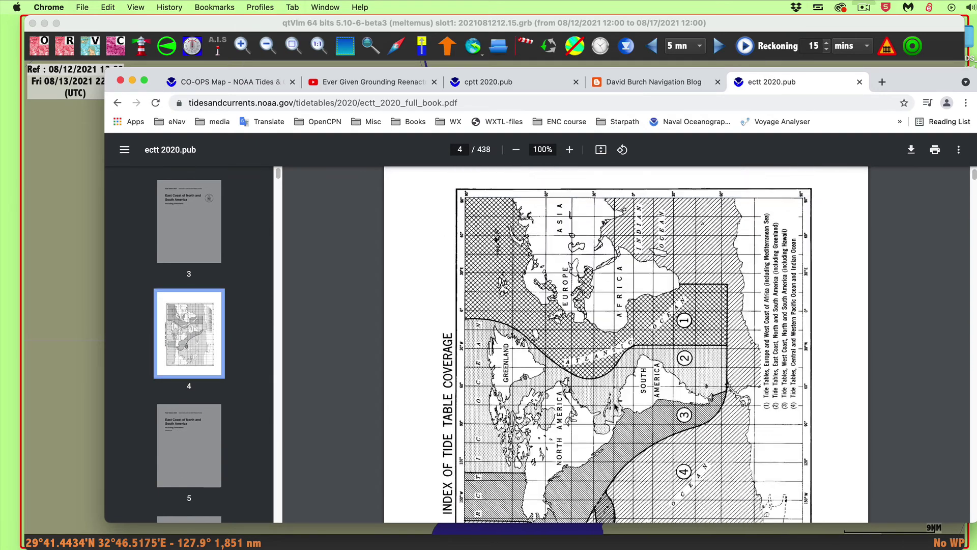
scroll(637, 384, "down", 2)
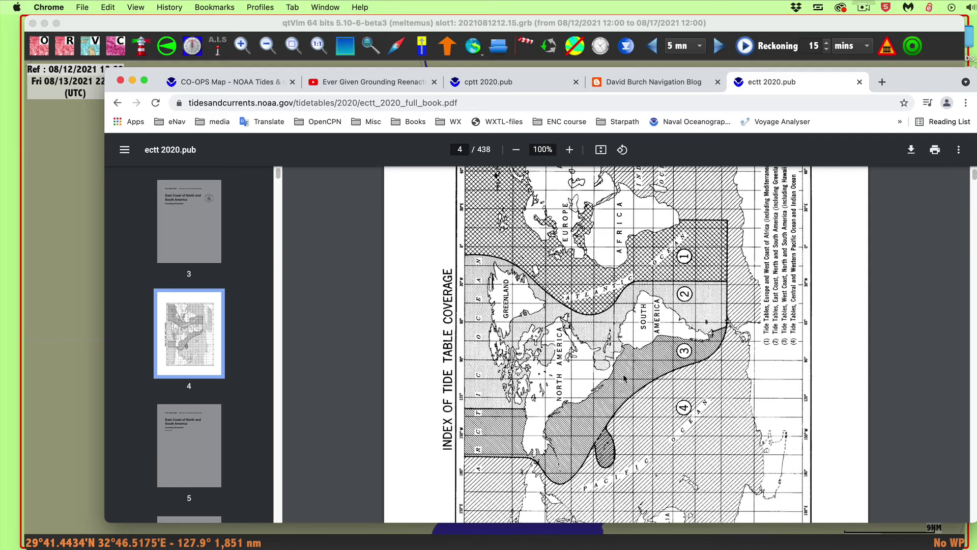
scroll(695, 352, "up", 2)
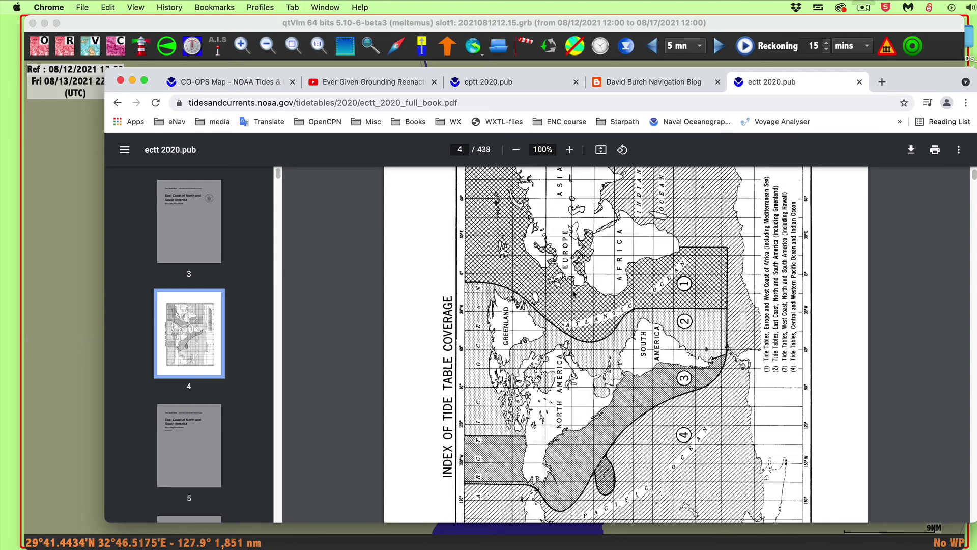
scroll(574, 293, "up", 2)
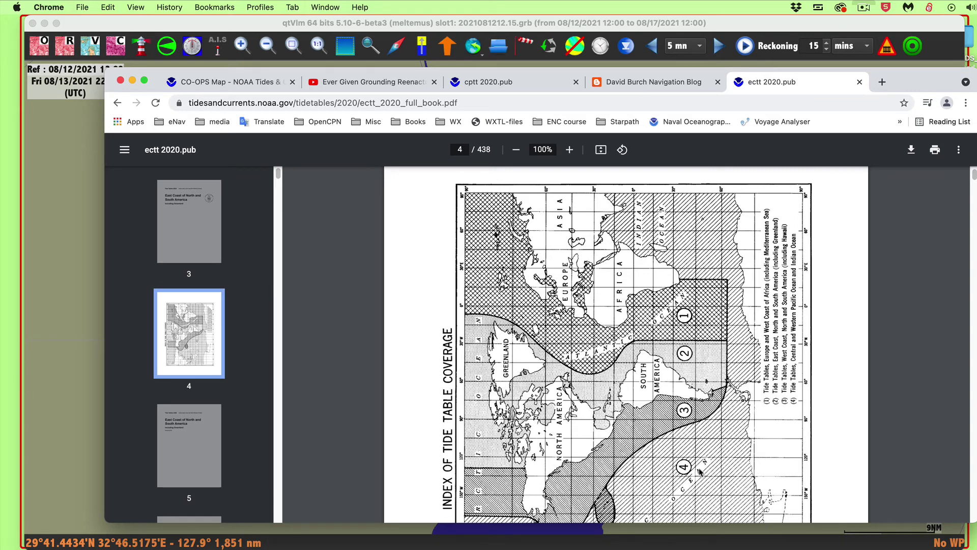
scroll(699, 474, "down", 3)
scroll(710, 342, "up", 1)
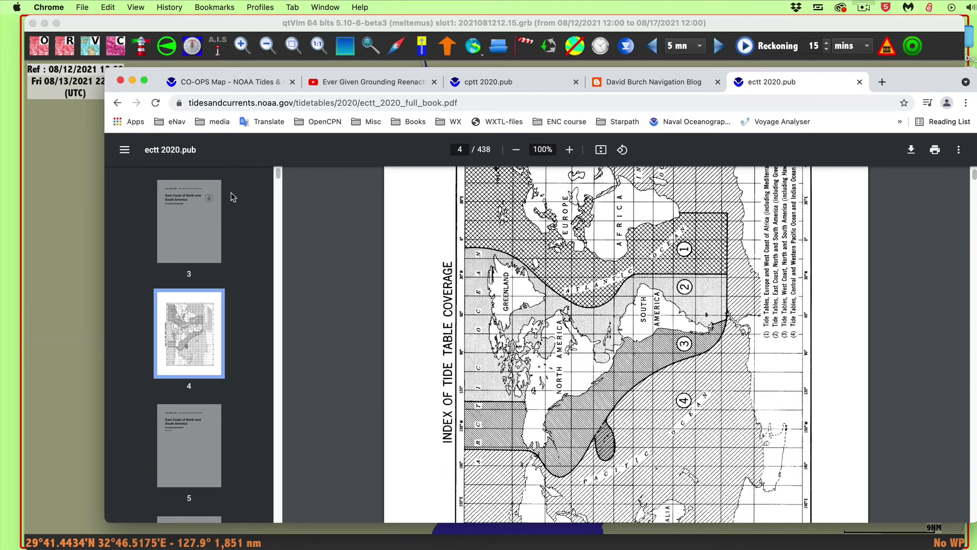
Step: Open the 2020 Central and Western Pacific Ocean and Indian Ocean tide tables from the historic list and find the second "suez" match
left_click(118, 103)
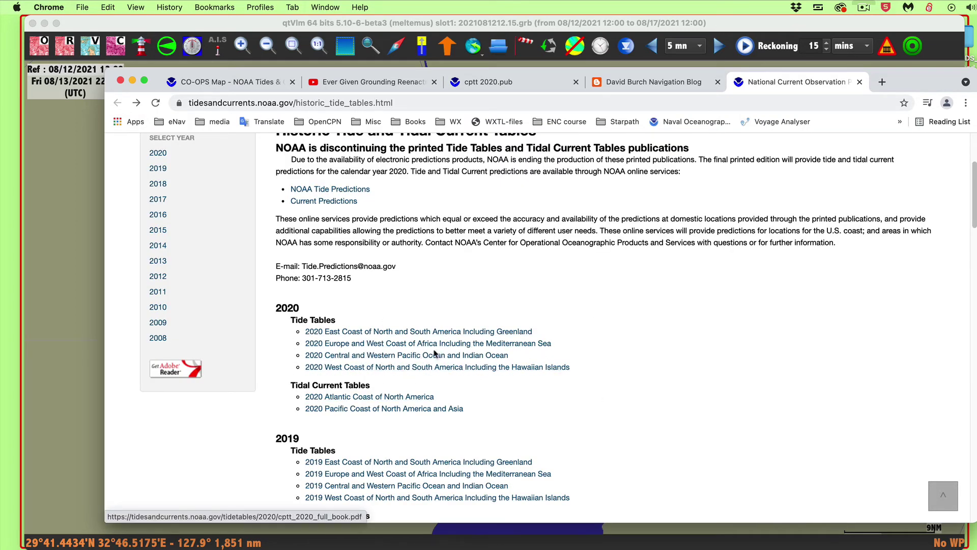
left_click(414, 356)
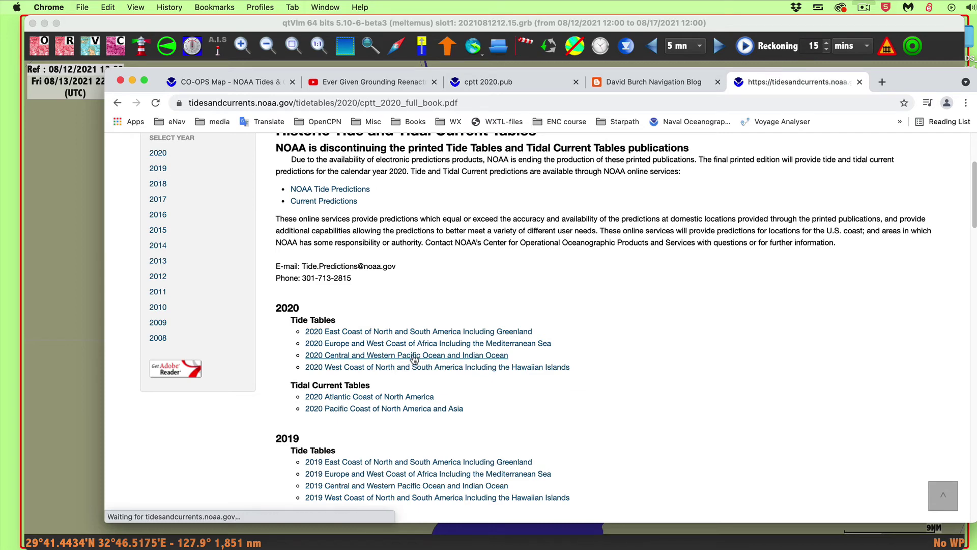
scroll(507, 387, "down", 3)
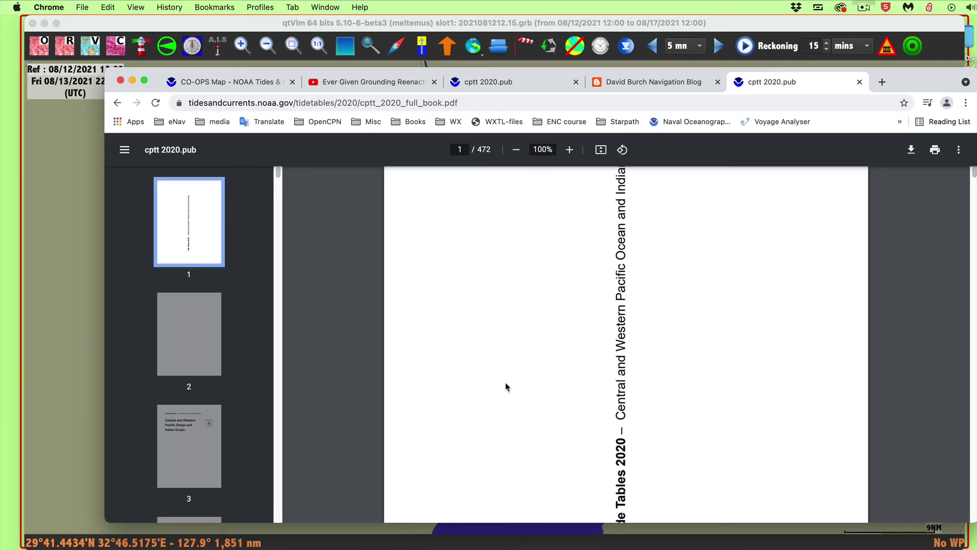
key("super+f")
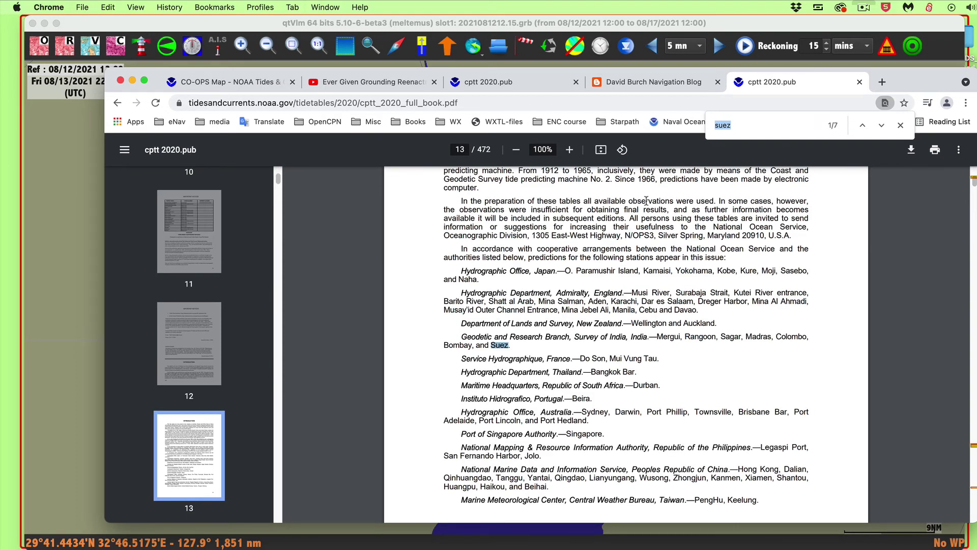
left_click(882, 126)
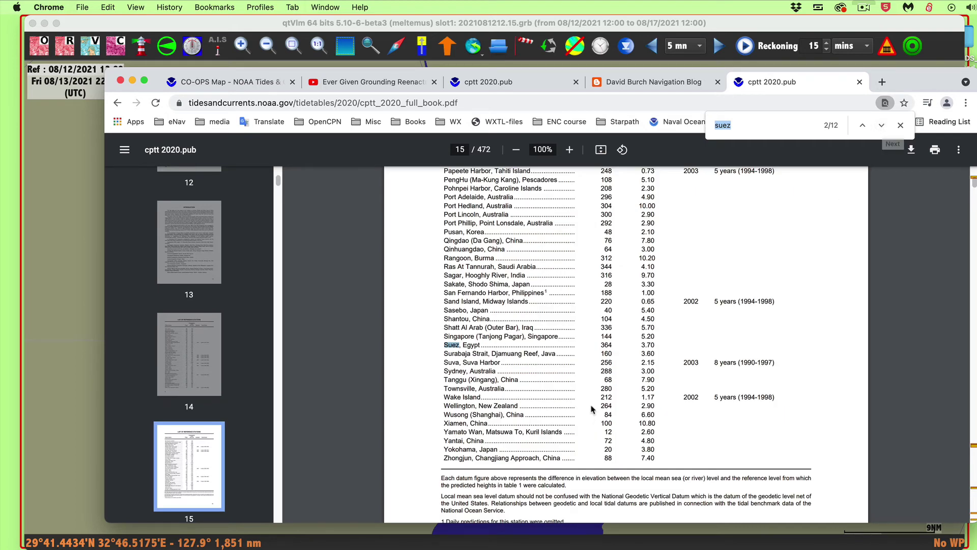
Step: Examine the List of Reference Stations from its heading through the Suez, Egypt entry
scroll(592, 409, "up", 1)
scroll(592, 409, "up", 20)
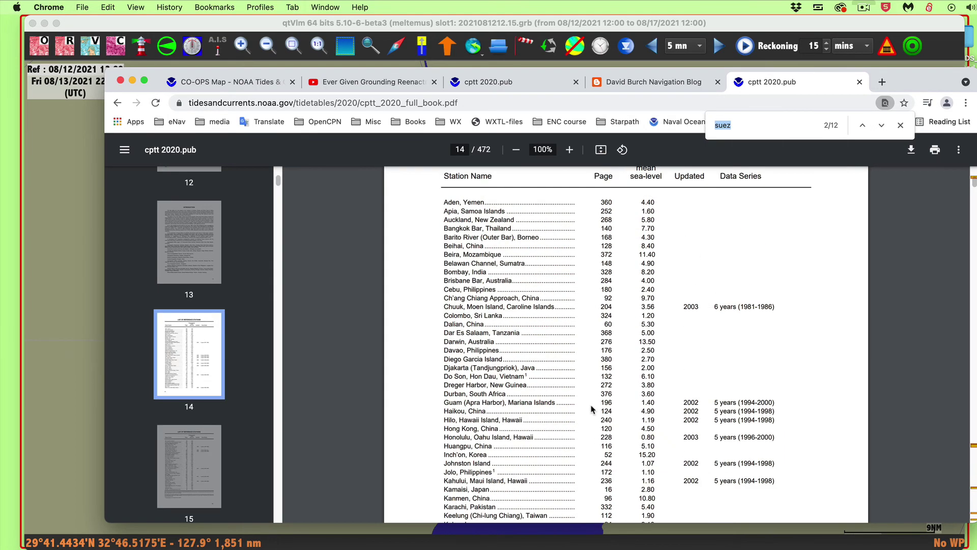
scroll(592, 408, "down", 1)
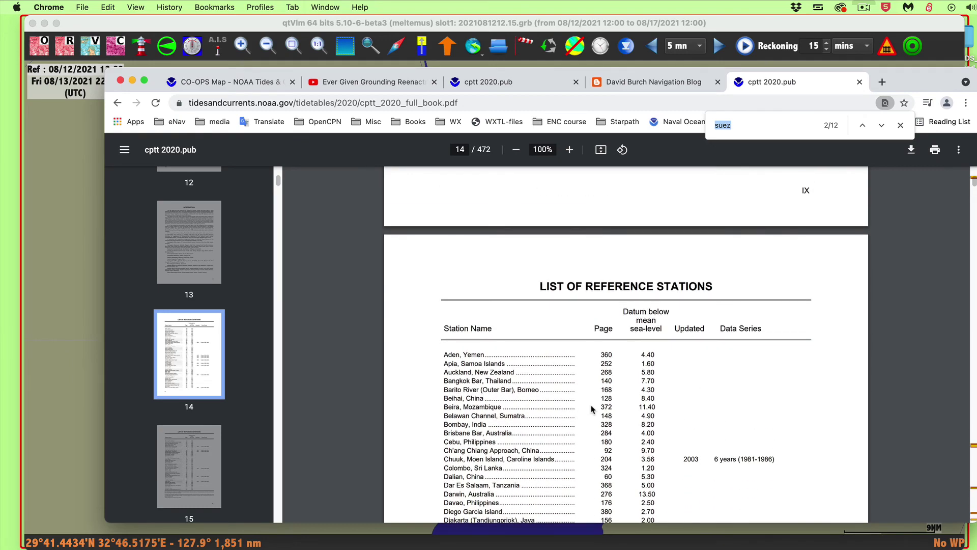
scroll(592, 408, "down", 20)
scroll(592, 408, "up", 20)
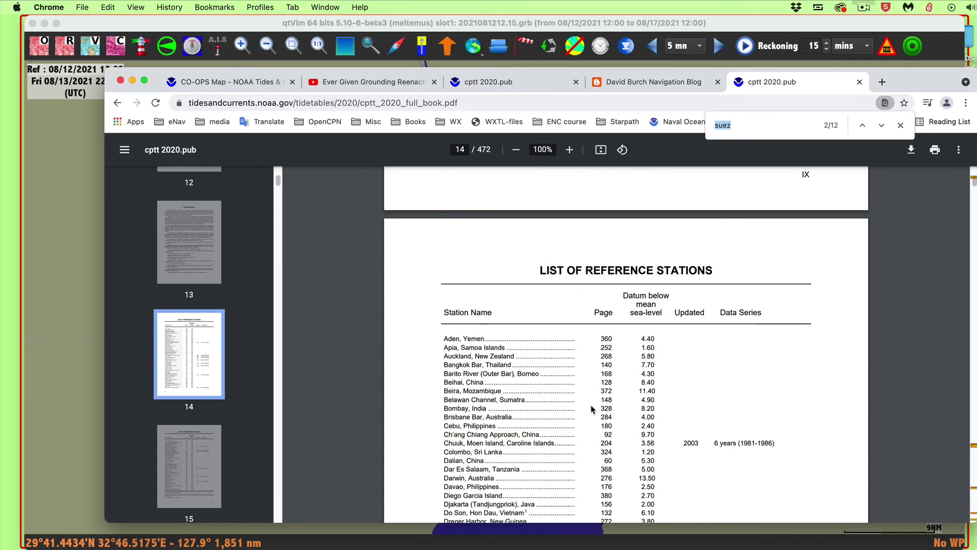
scroll(592, 408, "down", 10)
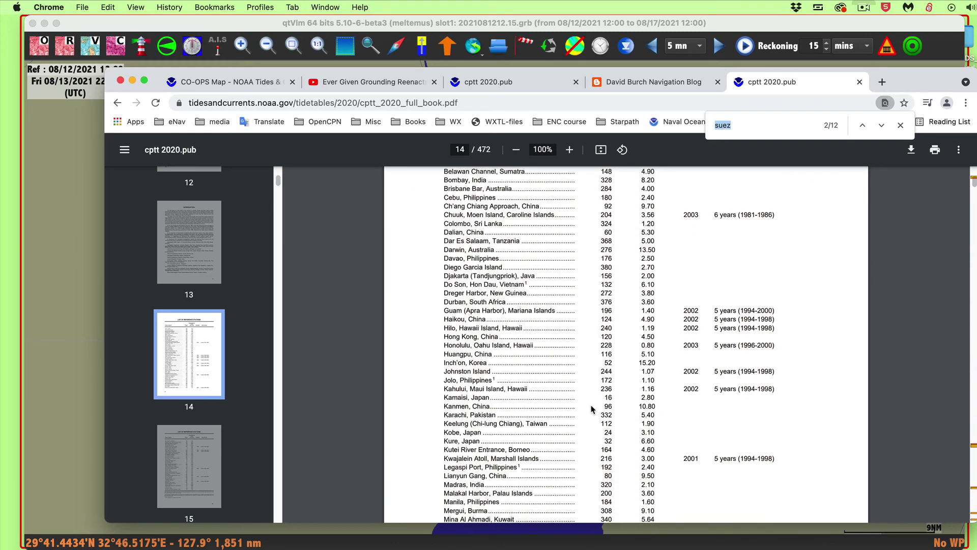
scroll(592, 408, "down", 4)
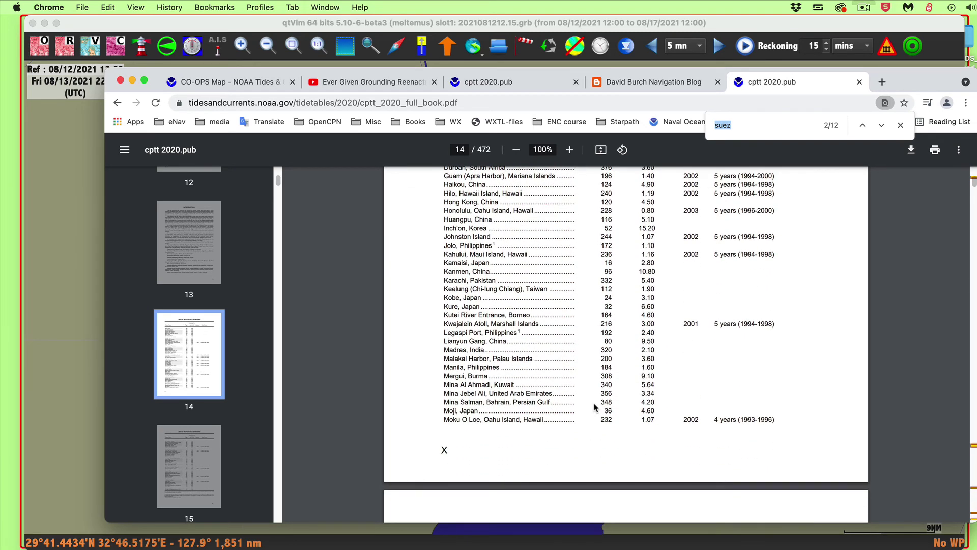
scroll(594, 407, "down", 20)
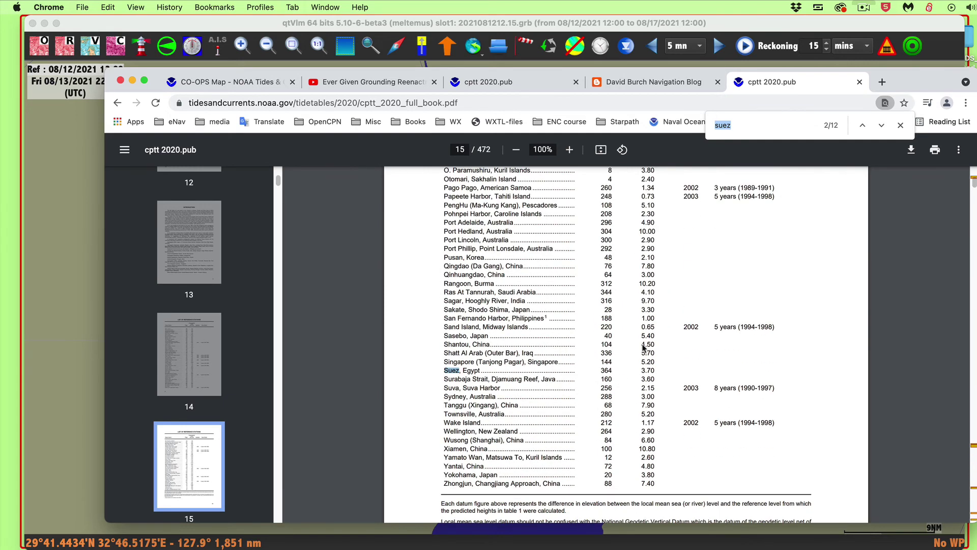
Step: Go to the next "suez" match and review the Suez, Egypt, 2020 high and low water tables from January through September
left_click(881, 125)
scroll(758, 339, "down", 5)
scroll(759, 340, "up", 2)
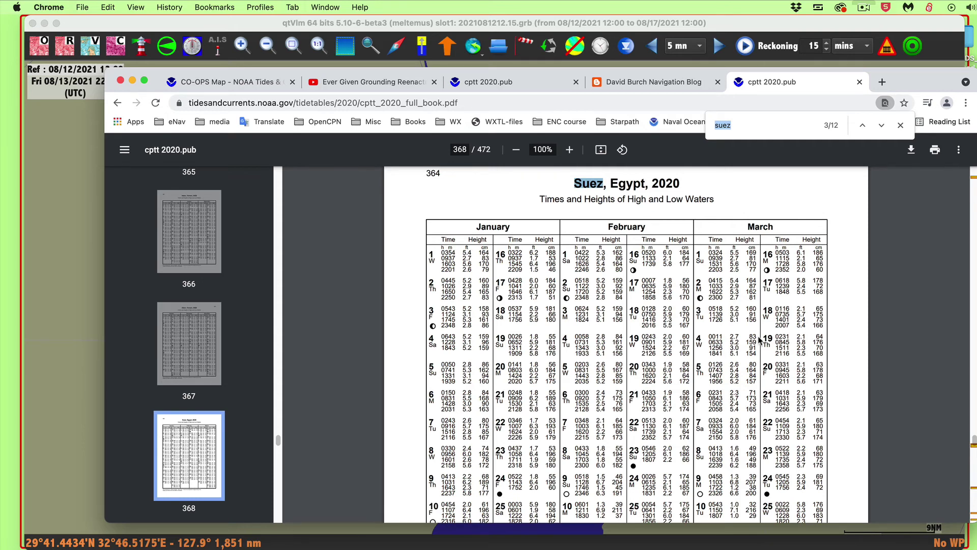
scroll(759, 340, "down", 5)
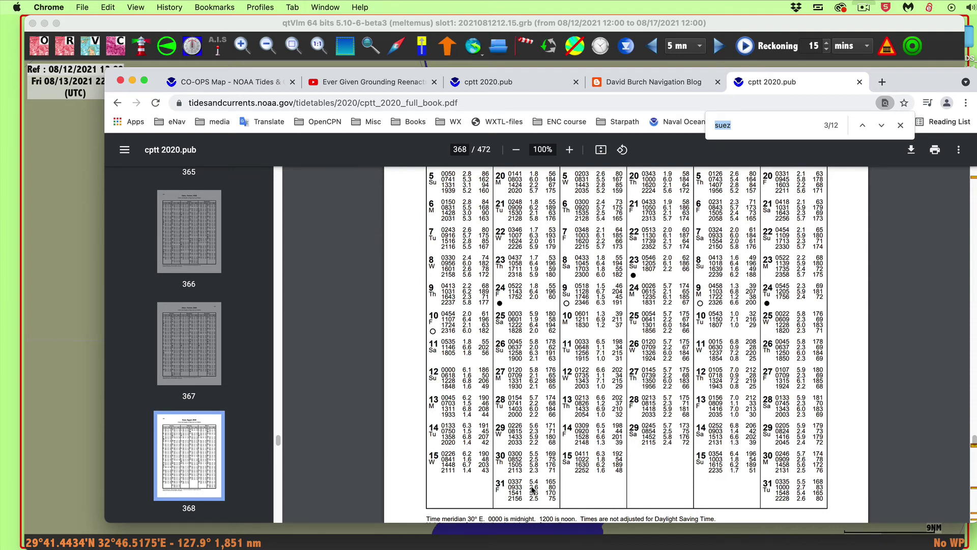
scroll(626, 357, "up", 5)
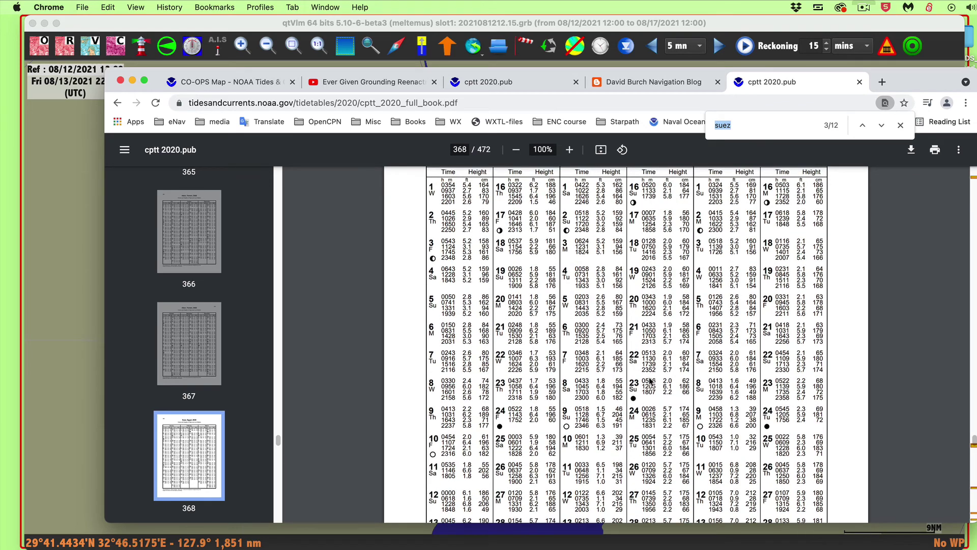
scroll(650, 380, "down", 10)
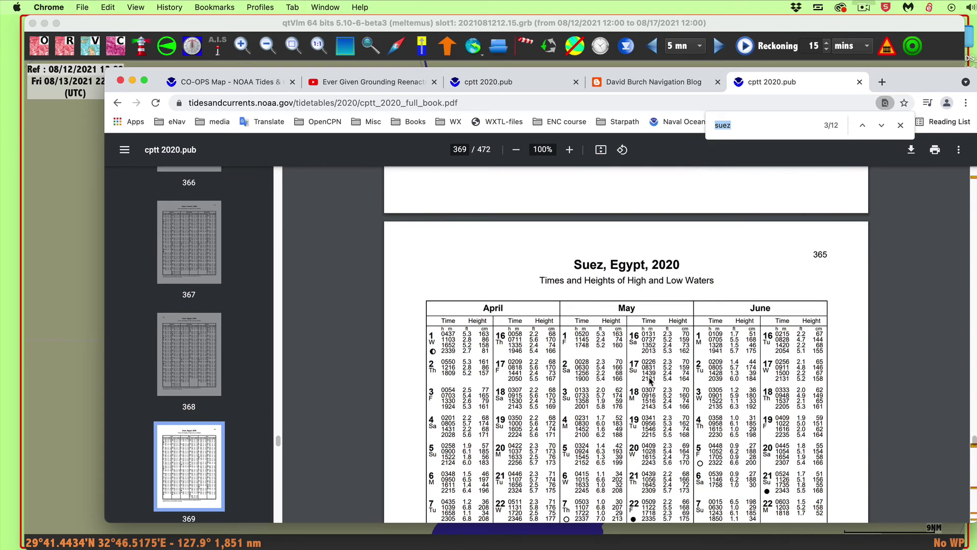
scroll(650, 381, "down", 10)
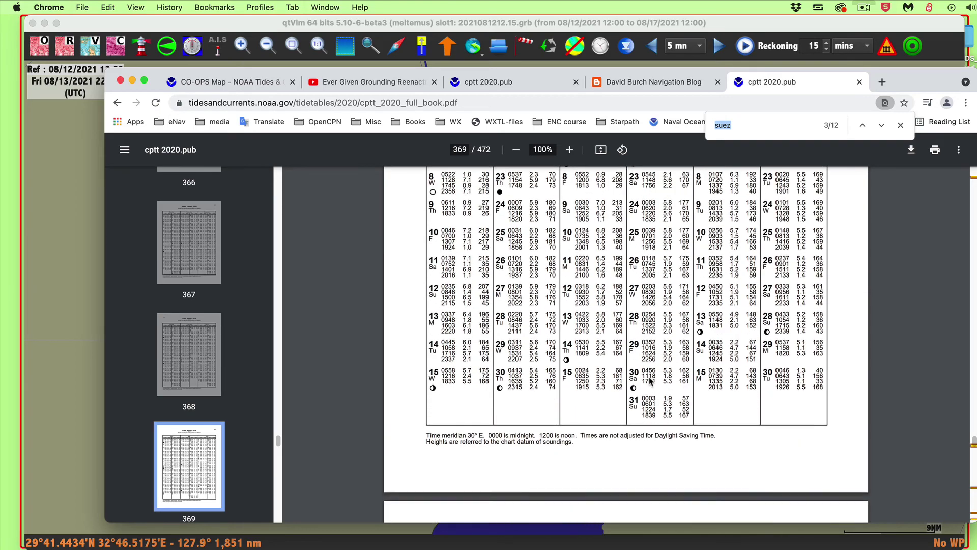
scroll(650, 381, "down", 4)
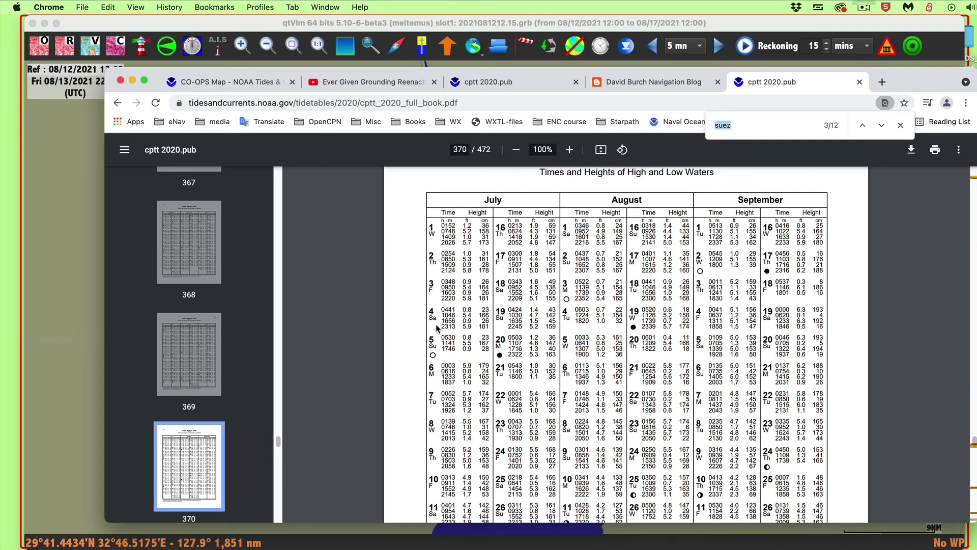
Step: Enlarge the Suez July–September page to 125% and capture a floating snap of the July 4 tide entry, placed above the table
left_click(569, 151)
left_click(569, 151)
scroll(598, 414, "down", 1)
scroll(598, 413, "down", 1)
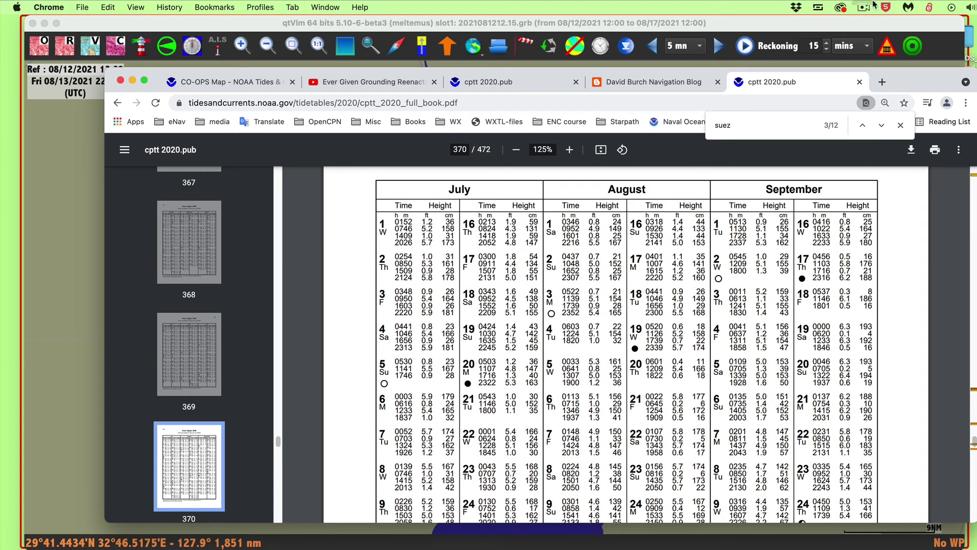
left_click(819, 8)
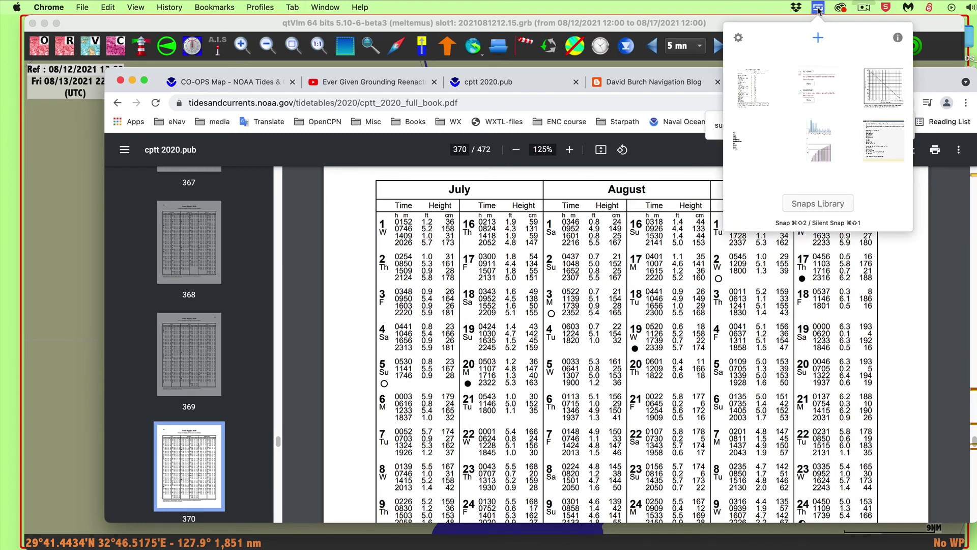
left_click(821, 40)
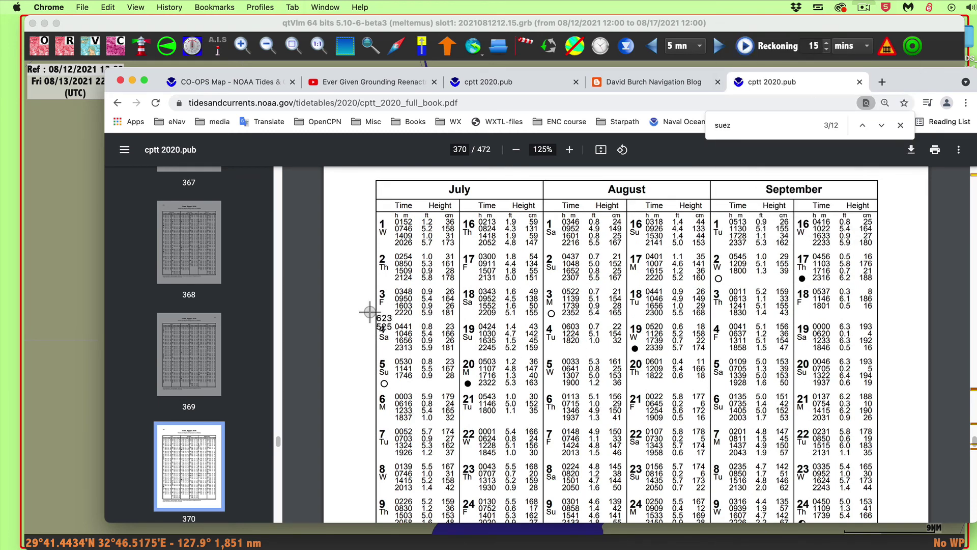
left_click_drag(361, 312, 328, 152)
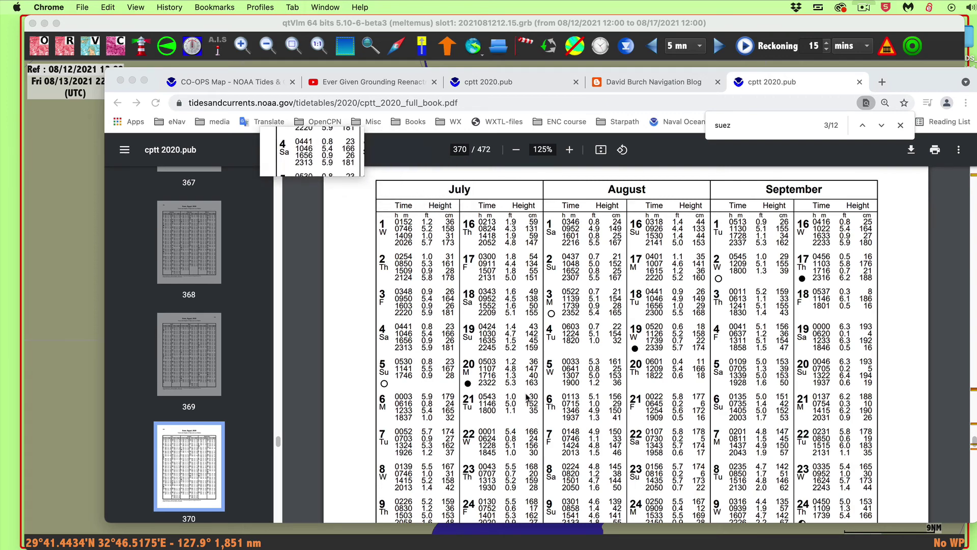
Step: Capture a floating snap of the July 14 Suez tide entry and place it beside the table below the first snap
scroll(527, 396, "down", 1)
scroll(527, 396, "down", 10)
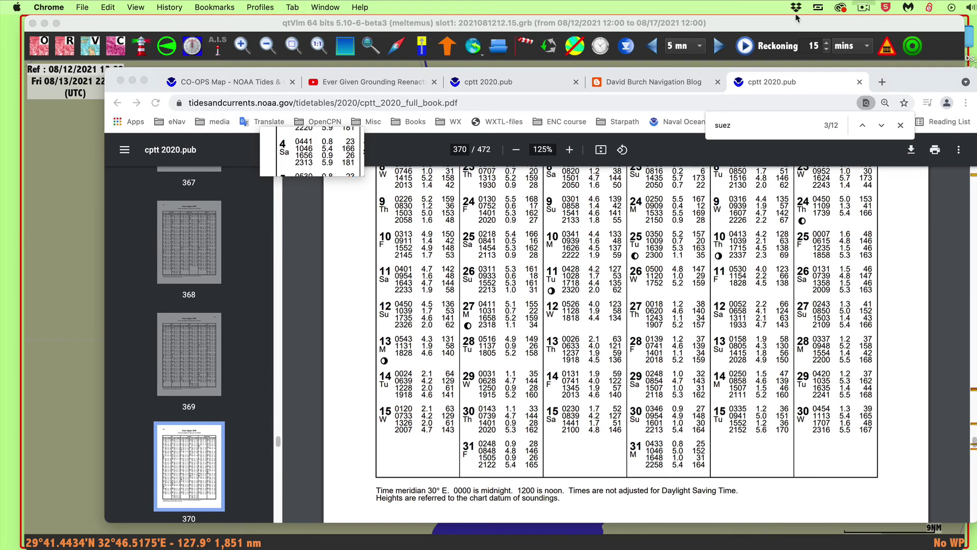
left_click(818, 8)
left_click(822, 47)
left_click_drag(367, 363, 460, 406)
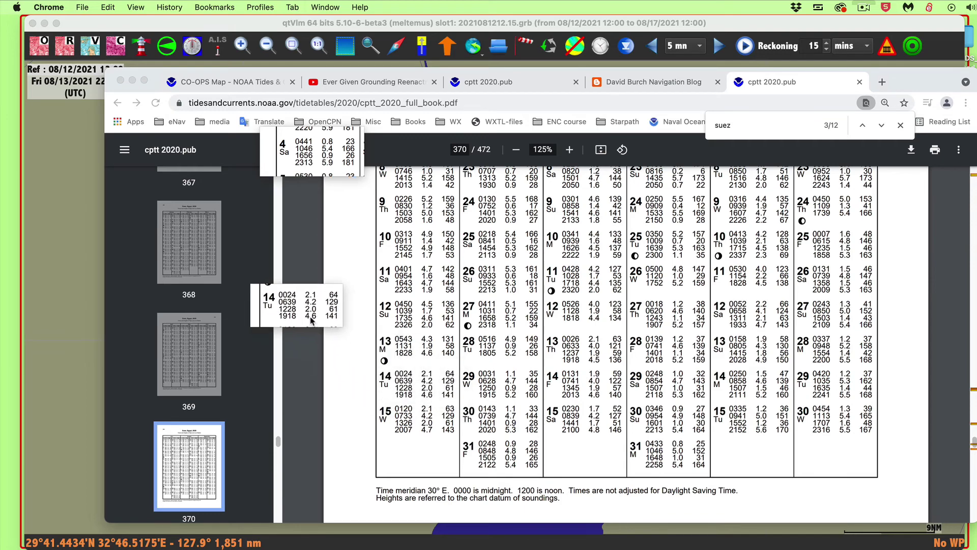
Step: Check the June entries in the April–June 2020 Suez, Egypt tide table
scroll(580, 279, "up", 8)
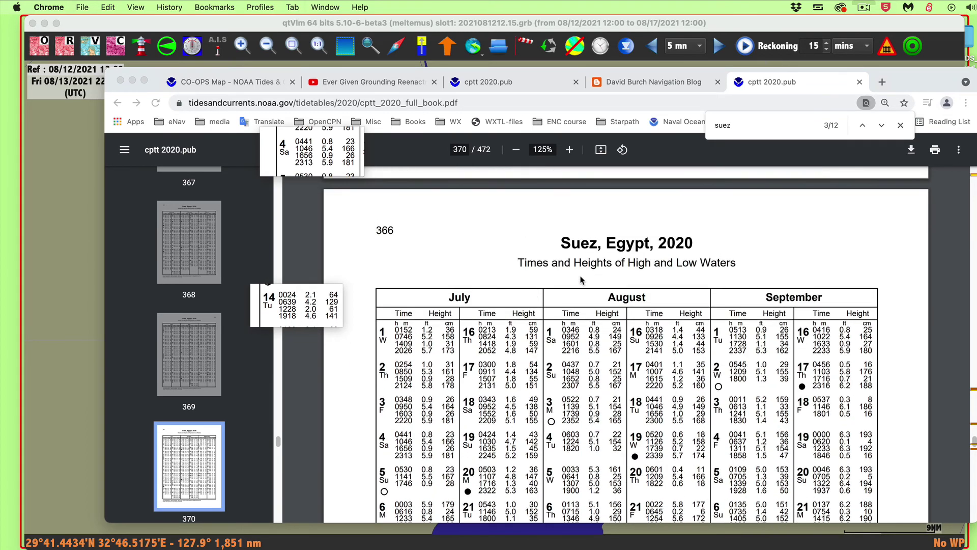
scroll(642, 351, "up", 15)
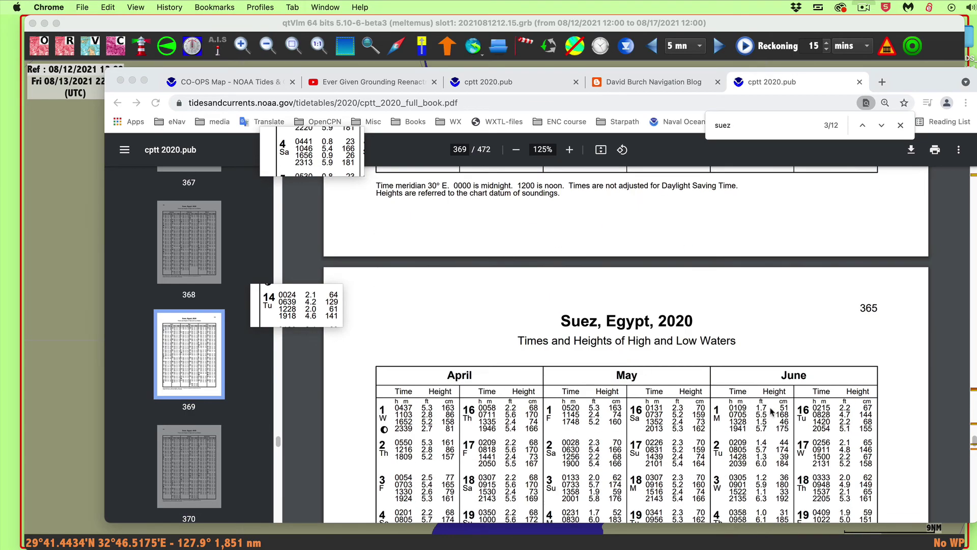
scroll(771, 411, "down", 10)
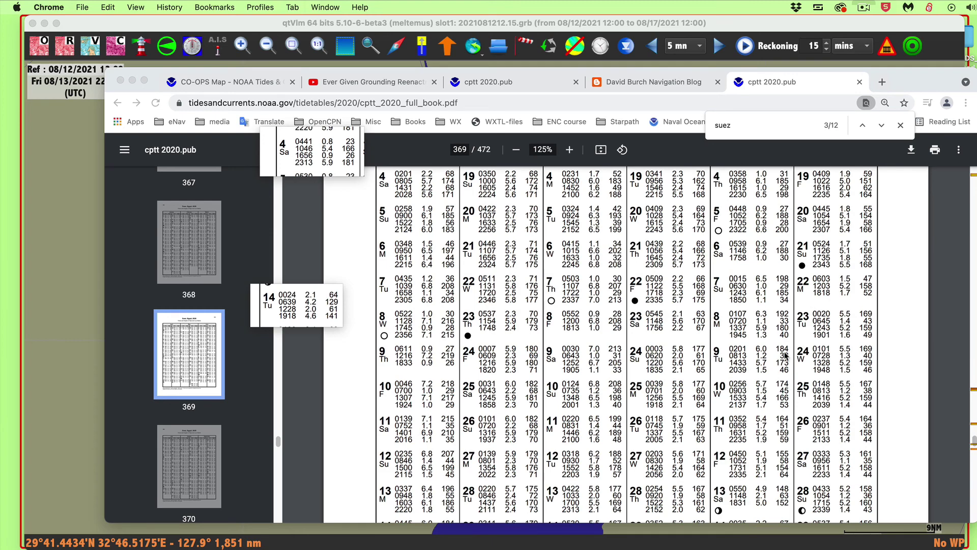
scroll(785, 355, "down", 5)
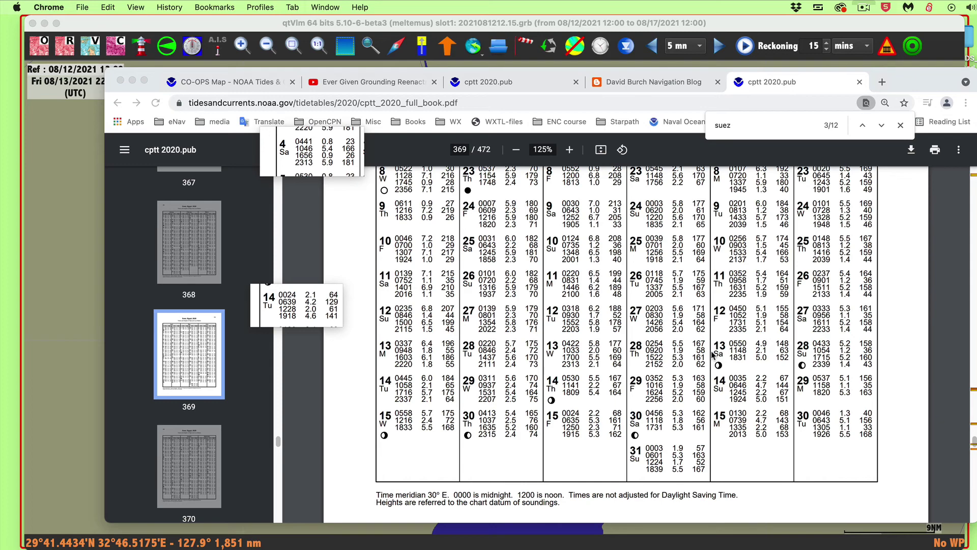
Step: Examine the daily high and low waters in the Suez, Egypt, 2020 tables from April–June through July–September
scroll(679, 312, "up", 2)
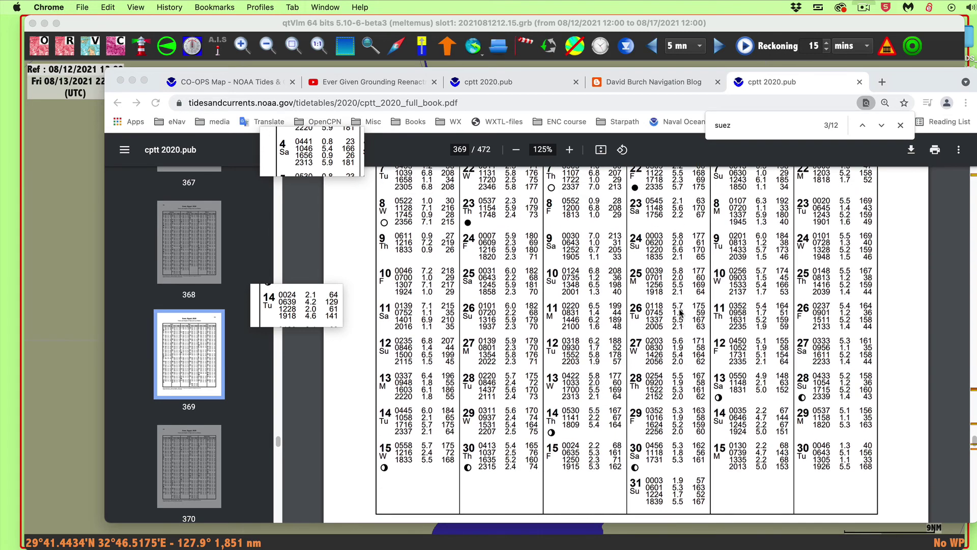
scroll(680, 312, "up", 5)
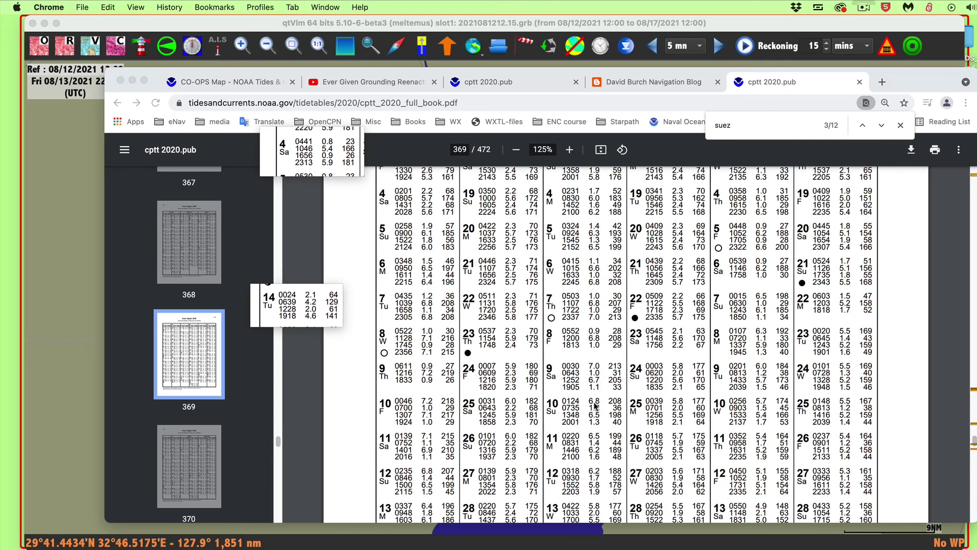
scroll(589, 432, "down", 1)
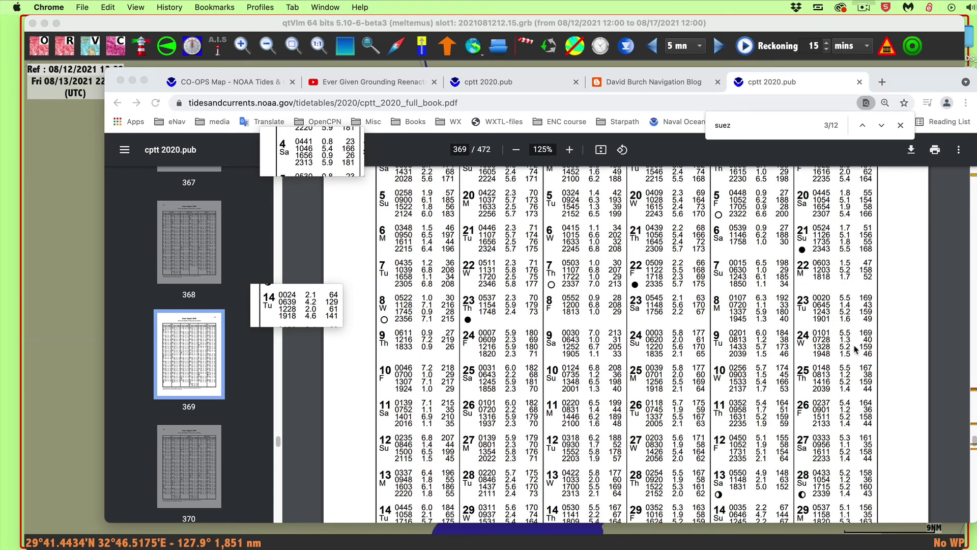
scroll(761, 438, "down", 10)
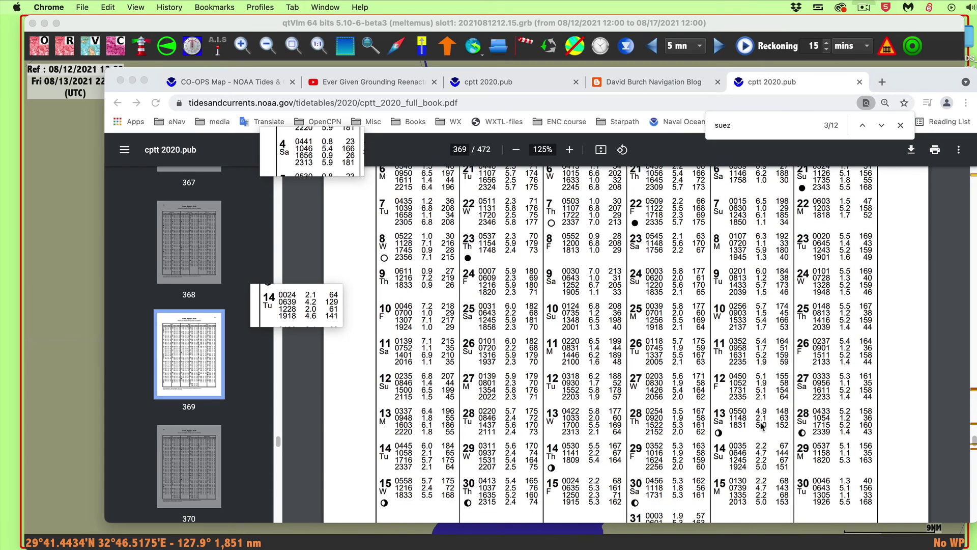
scroll(804, 422, "down", 1)
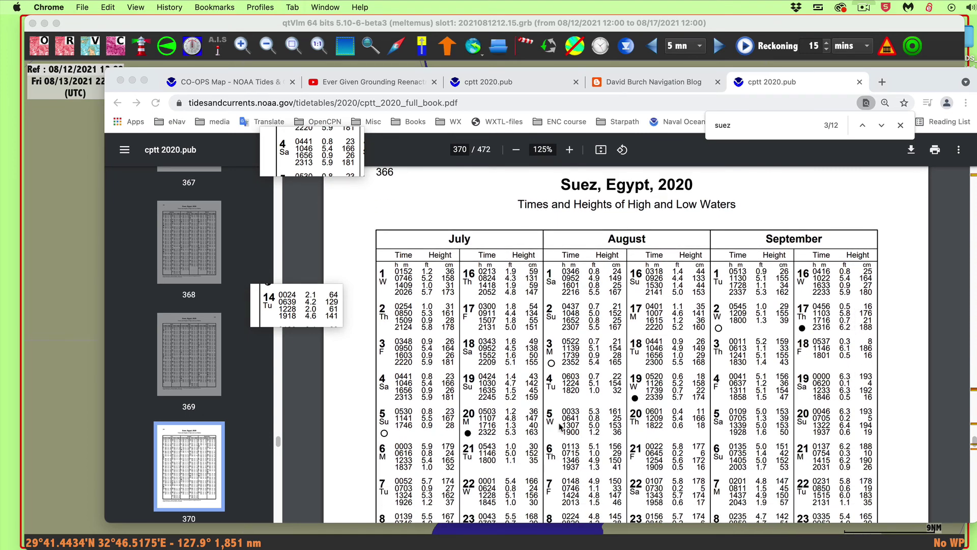
scroll(561, 427, "down", 5)
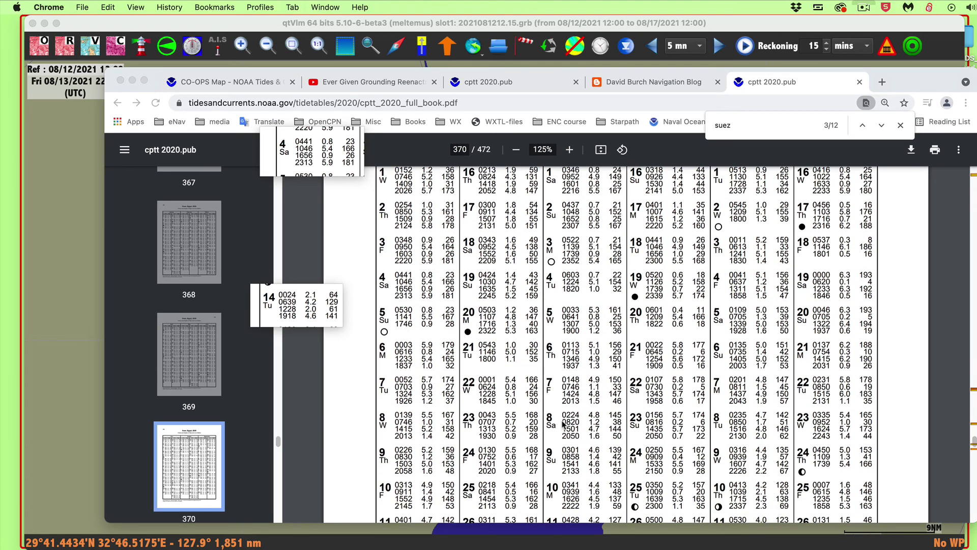
scroll(563, 423, "down", 7)
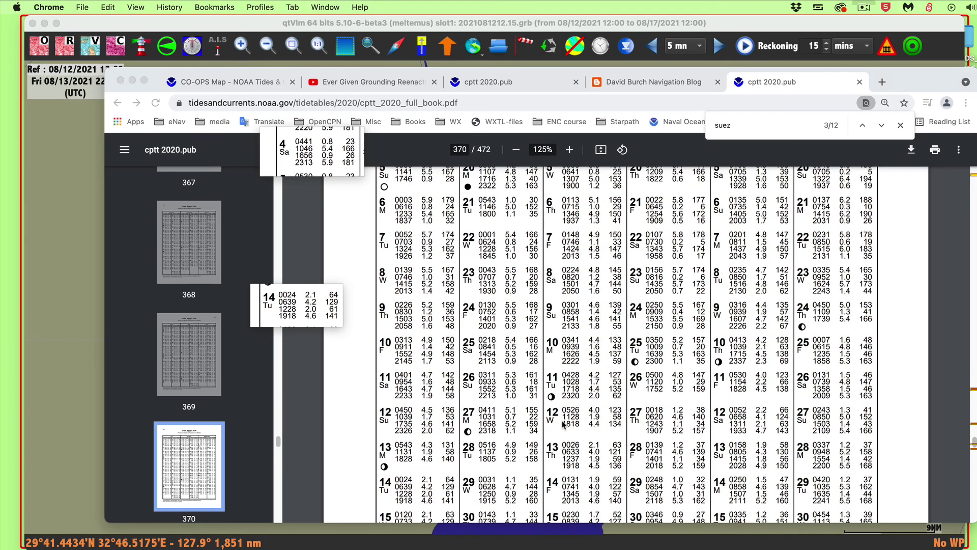
scroll(563, 424, "down", 5)
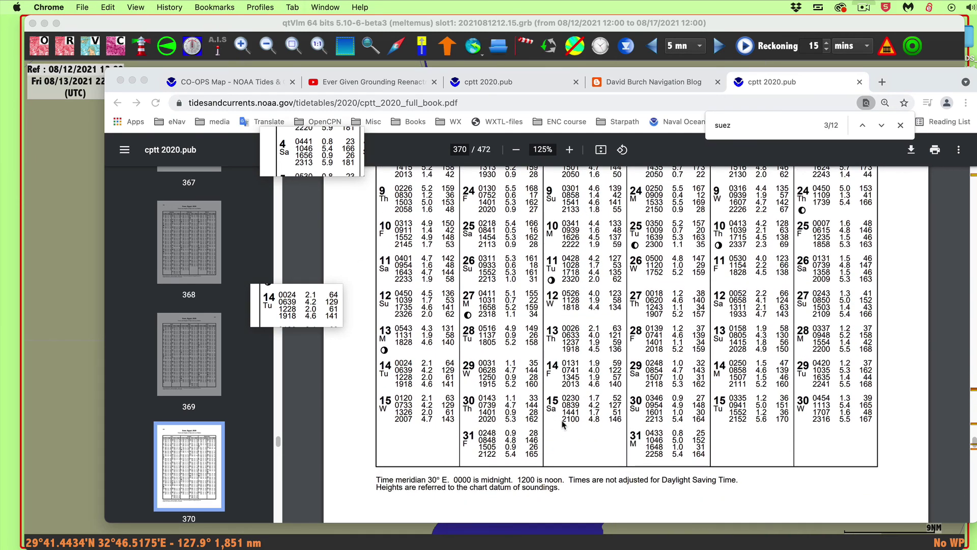
Step: Minimize the browser, then move the July 4 and July 14 tide snaps over the qtVlm chart's east side and enlarge both
left_click_drag(333, 152, 326, 216)
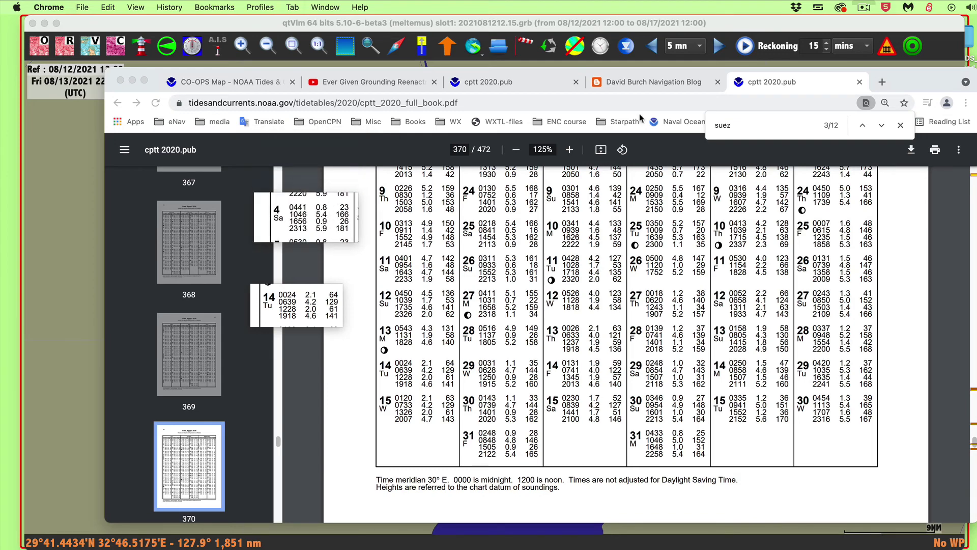
double_click(940, 79)
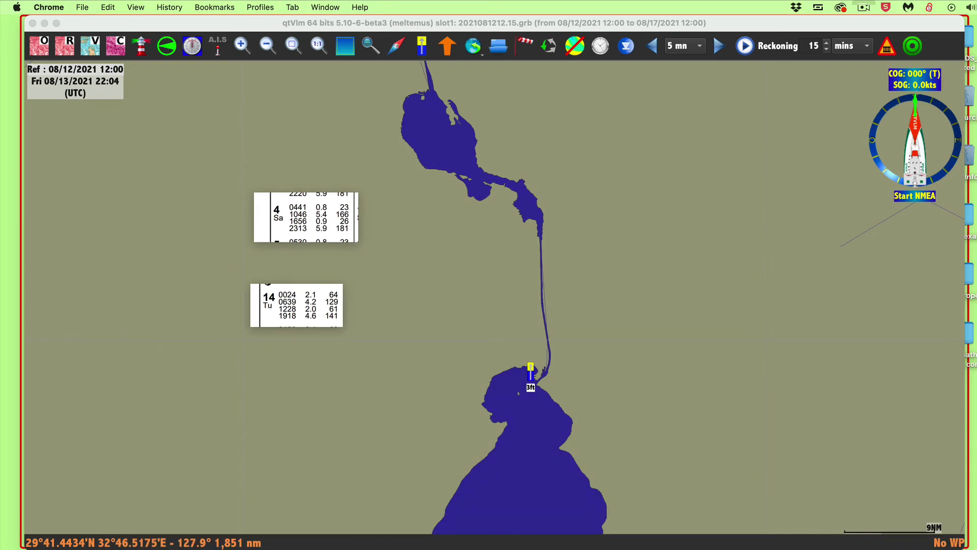
left_click_drag(299, 216, 584, 112)
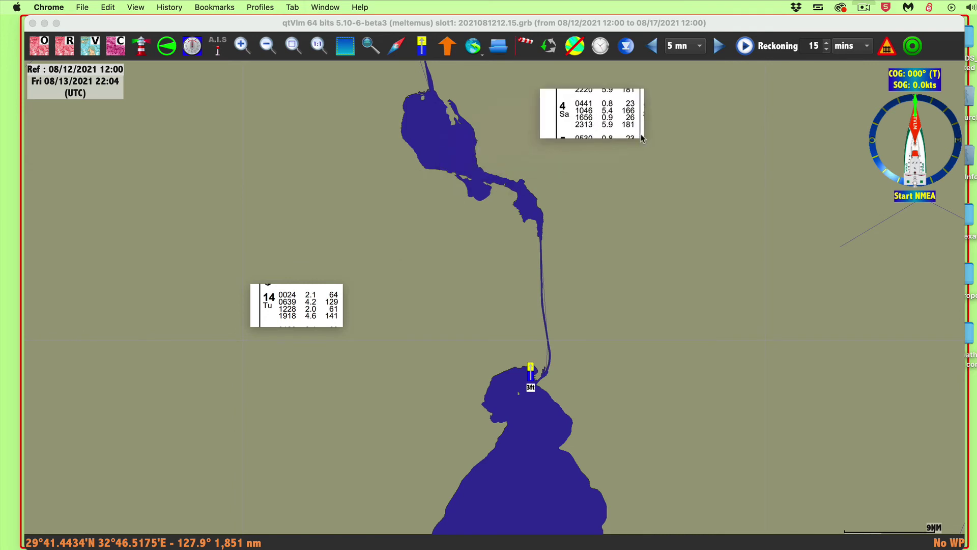
scroll(639, 132, "up", 5)
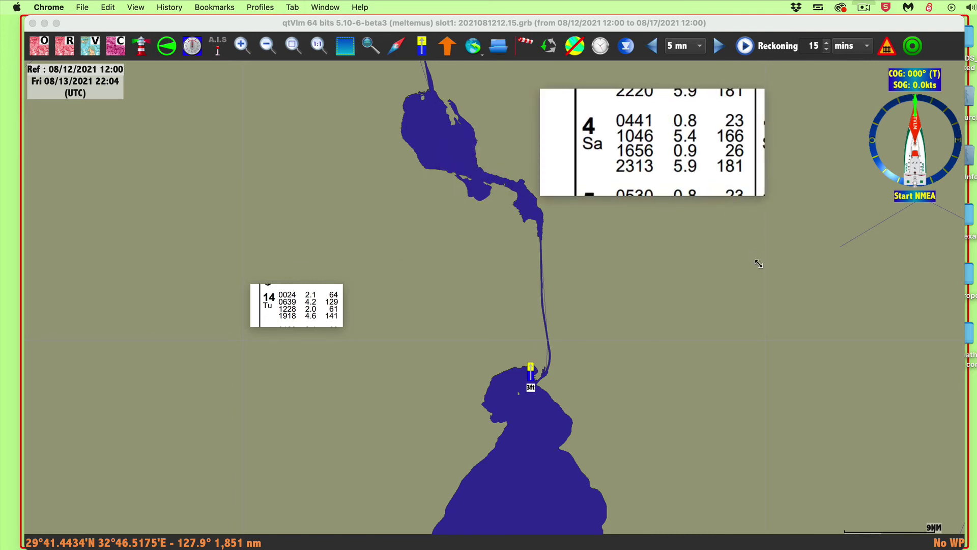
mouse_move(291, 317)
left_mouse_down()
mouse_move(738, 268)
mouse_move(707, 269)
mouse_move(885, 356)
mouse_move(887, 339)
left_mouse_up()
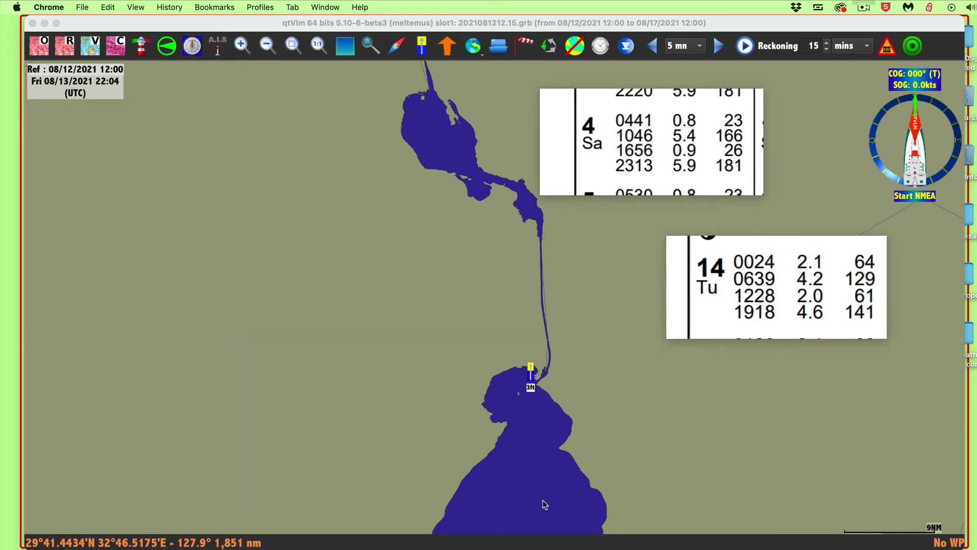
Step: Open the tide details of the Suez, Egypt marker and set the tide graph's date to July 4, 2020
right_click(532, 381)
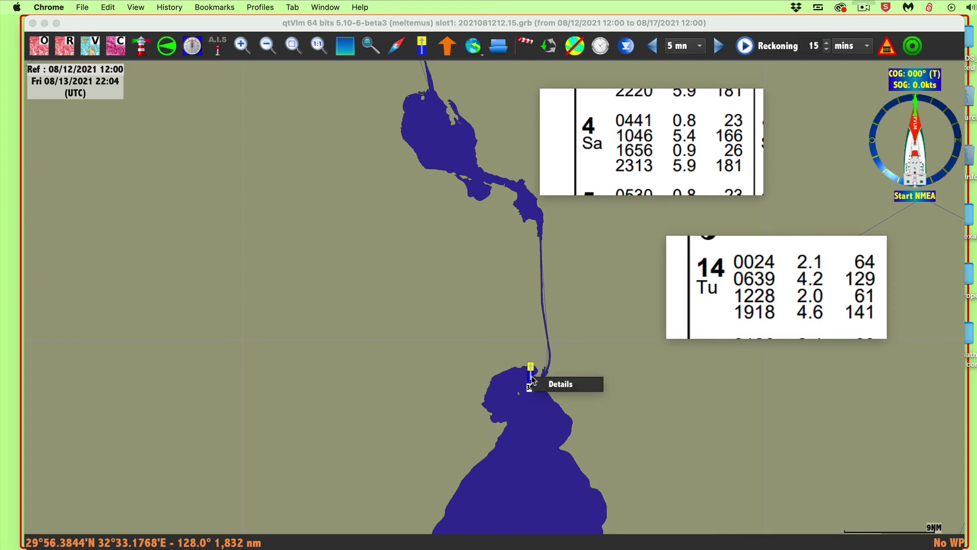
left_click(540, 385)
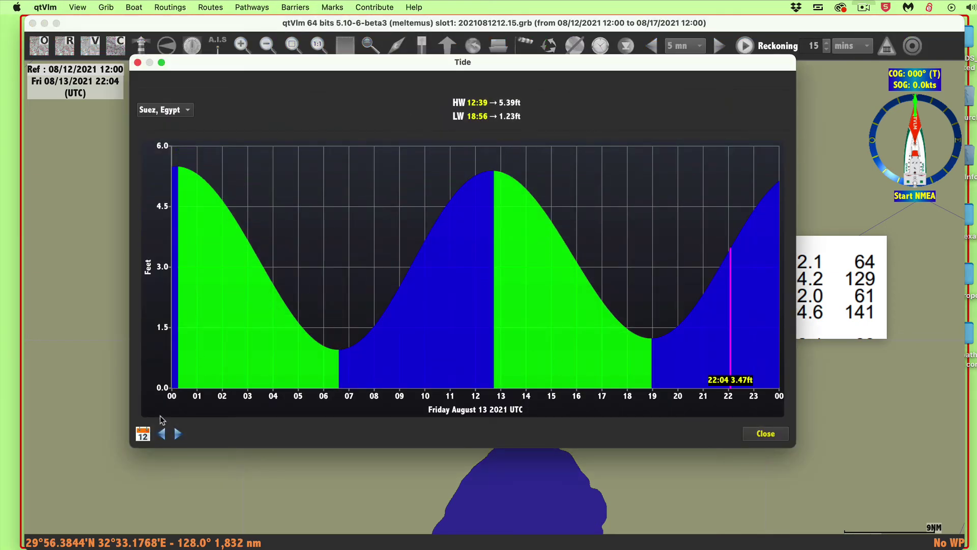
left_click(142, 434)
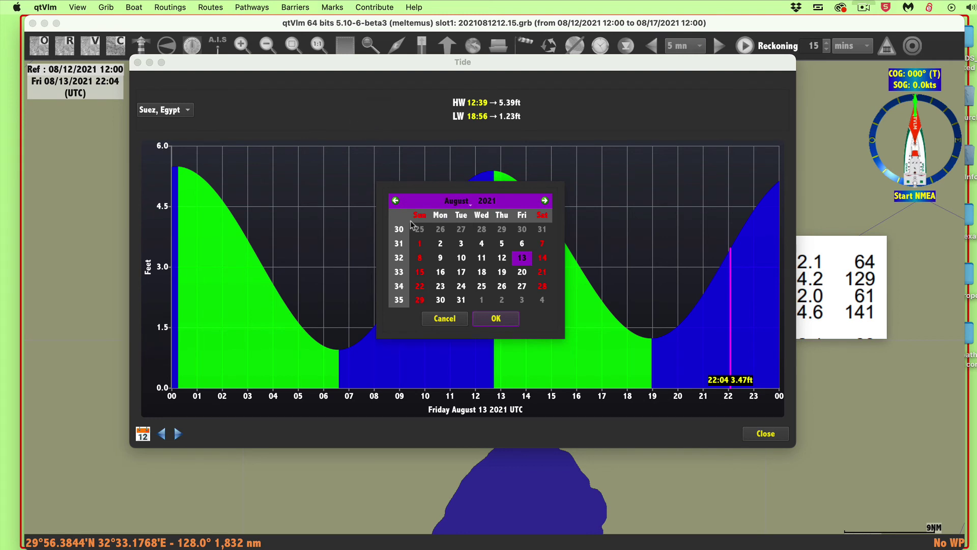
left_click(484, 206)
left_click(508, 204)
left_click(461, 204)
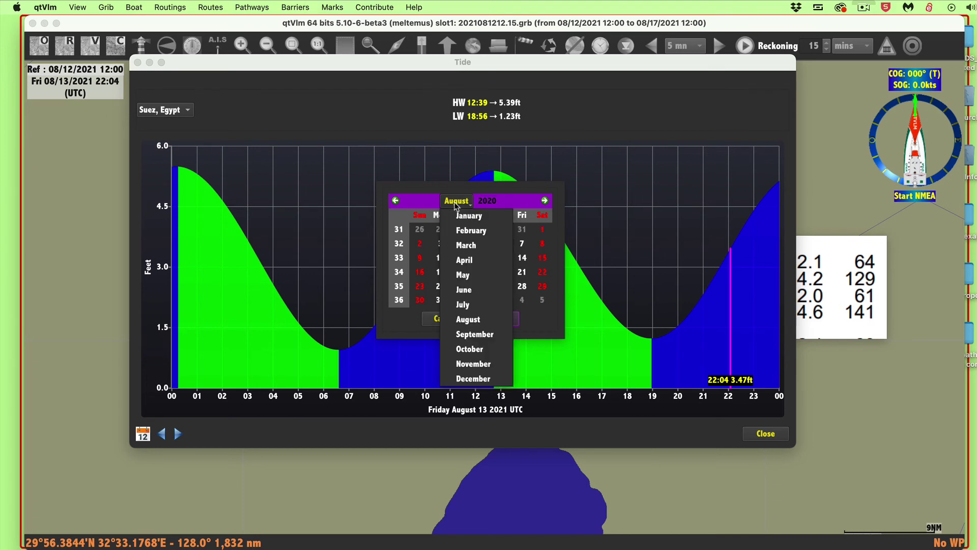
left_click(463, 305)
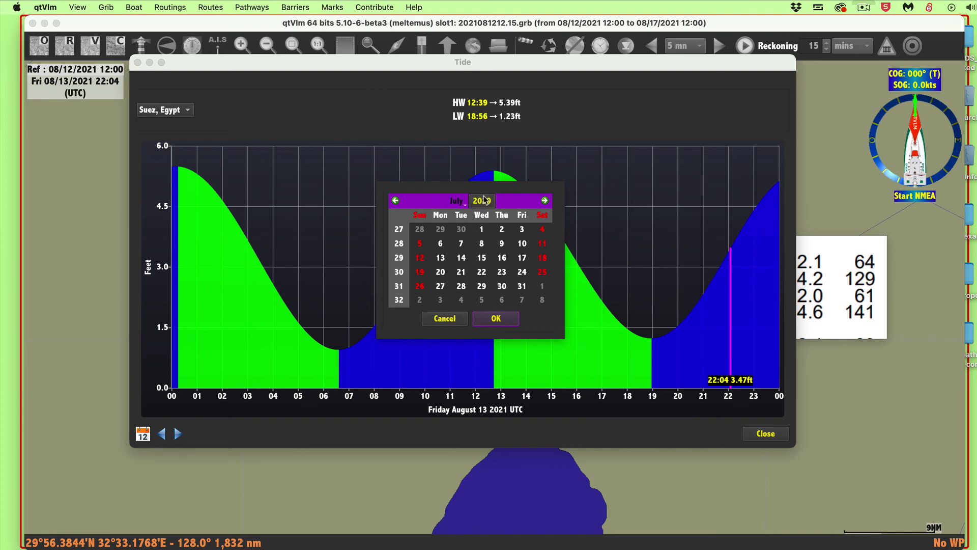
left_click(543, 230)
left_click(497, 320)
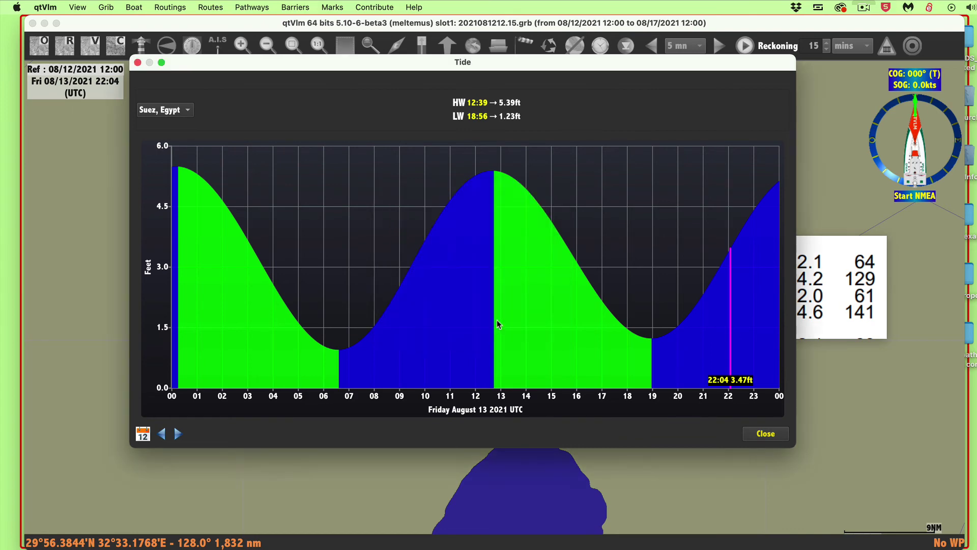
Step: Arrange the Tide window and the snaps so the full July 4 curve shows alongside the July 4 tide entry
left_click_drag(699, 60, 749, 174)
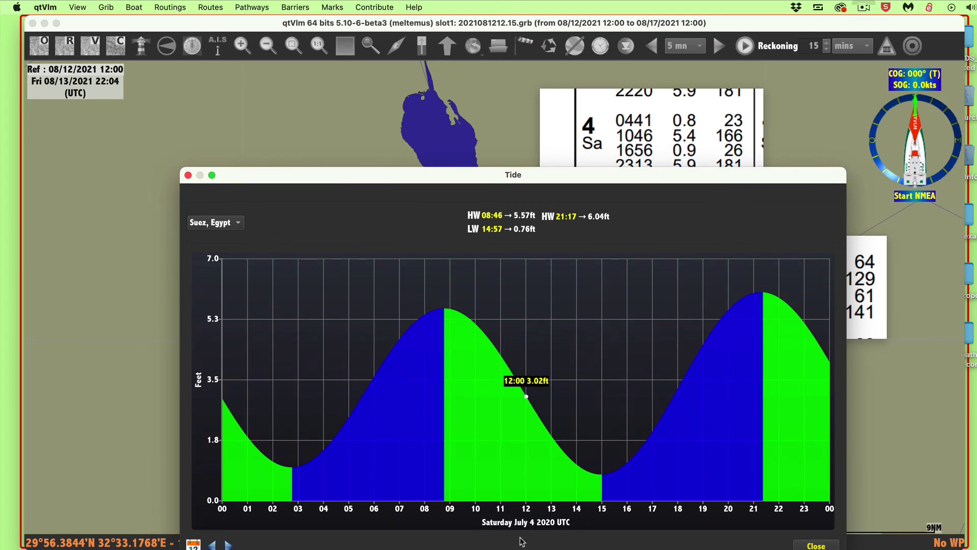
left_click_drag(676, 175, 719, 84)
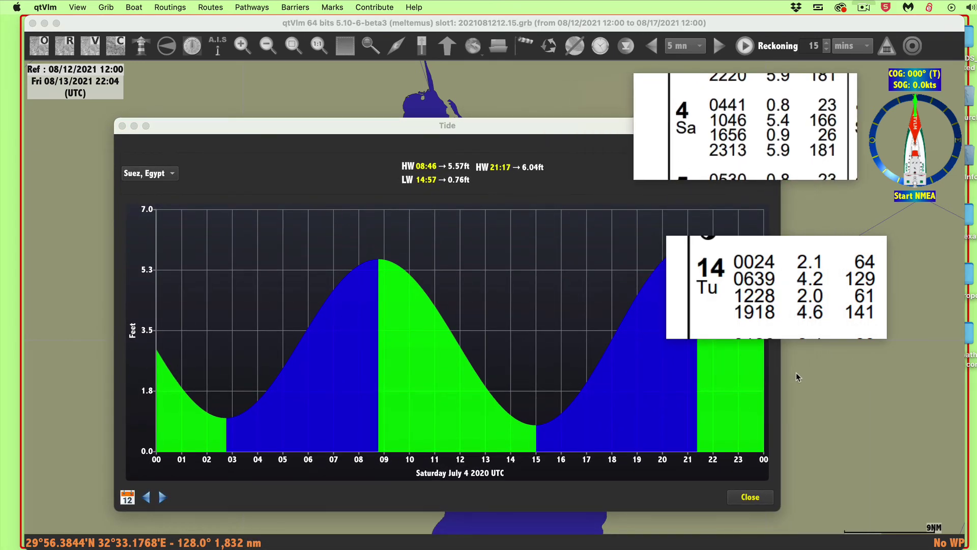
left_click_drag(767, 251, 938, 414)
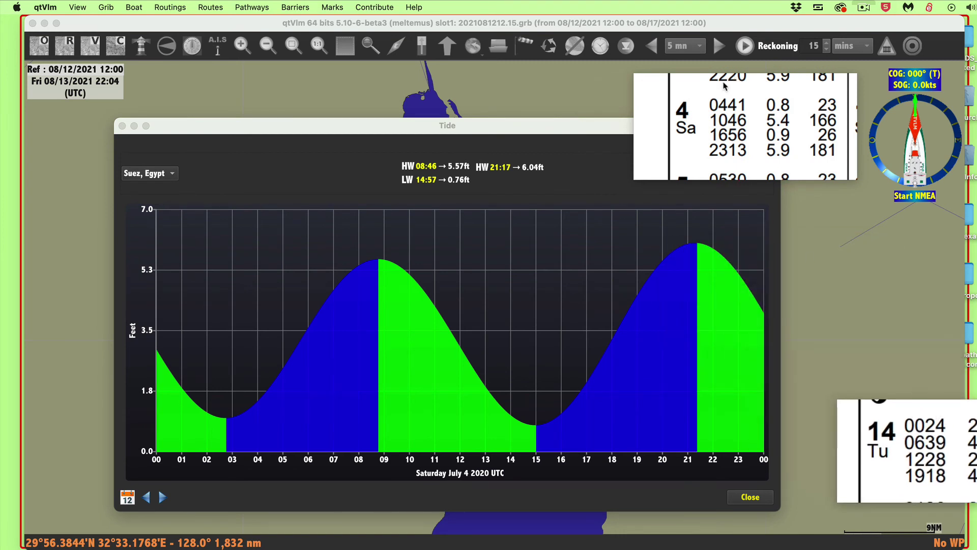
left_click_drag(679, 81, 671, 80)
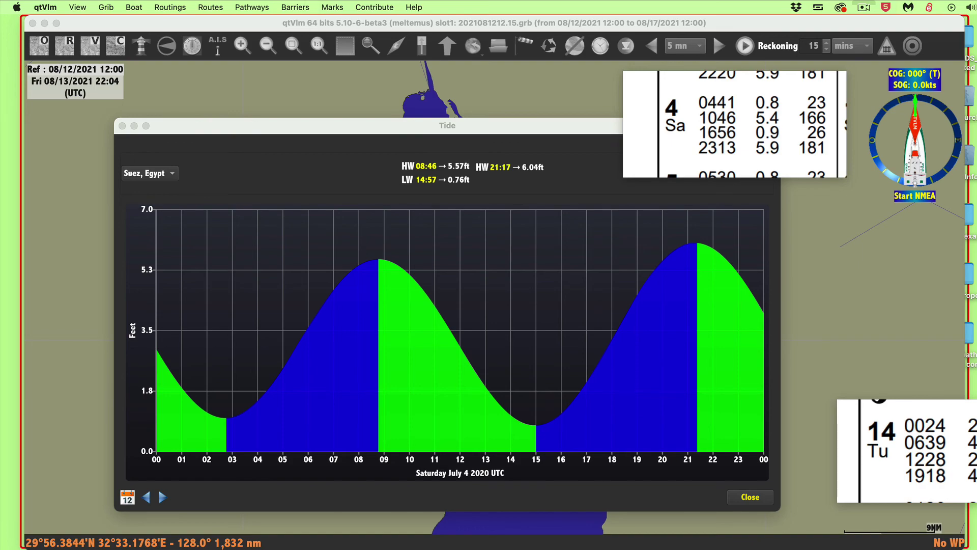
Step: Return to the NOAA tide table PDF in Chrome, check the time meridian and clock-time notes under the Suez table, and minimize the browser
key("super+Tab")
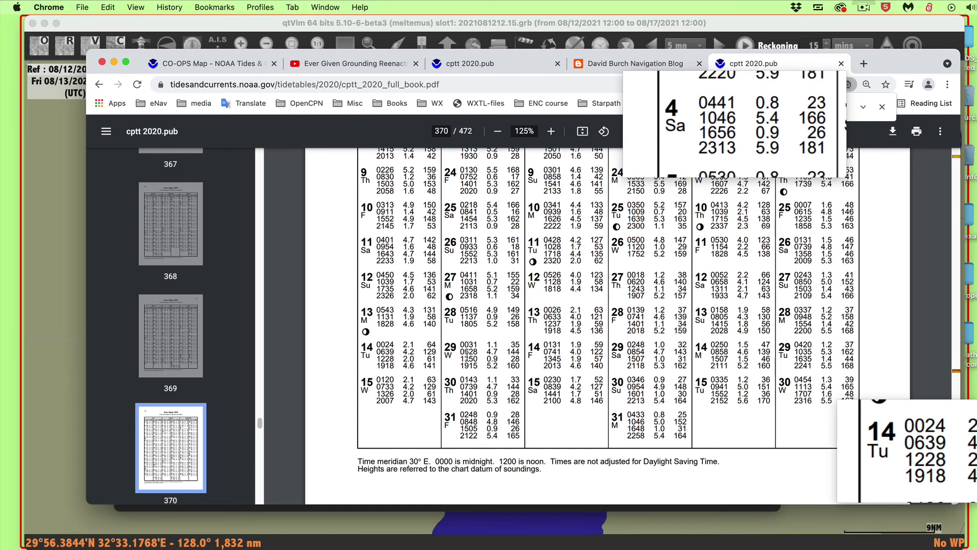
left_click_drag(355, 460, 412, 462)
scroll(509, 315, "up", 10)
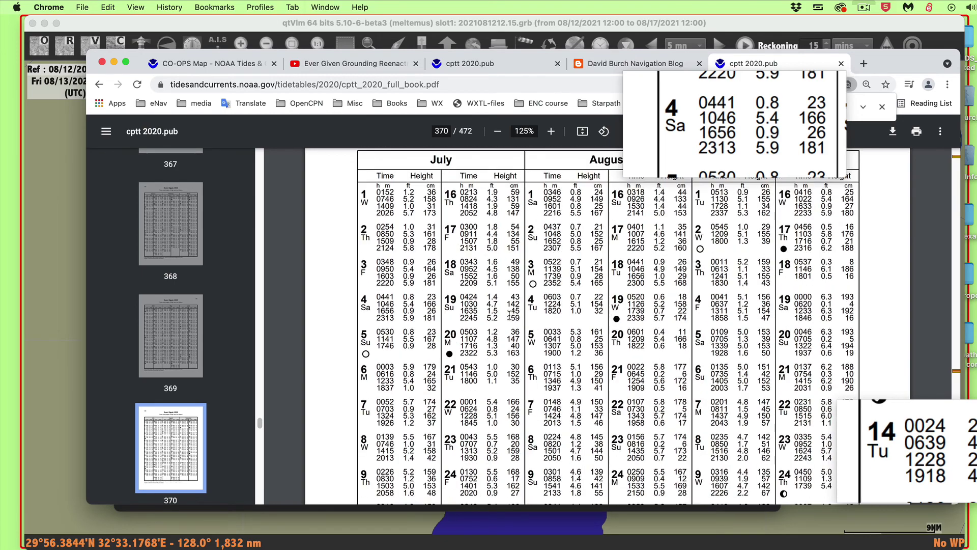
scroll(509, 315, "down", 10)
scroll(509, 316, "down", 5)
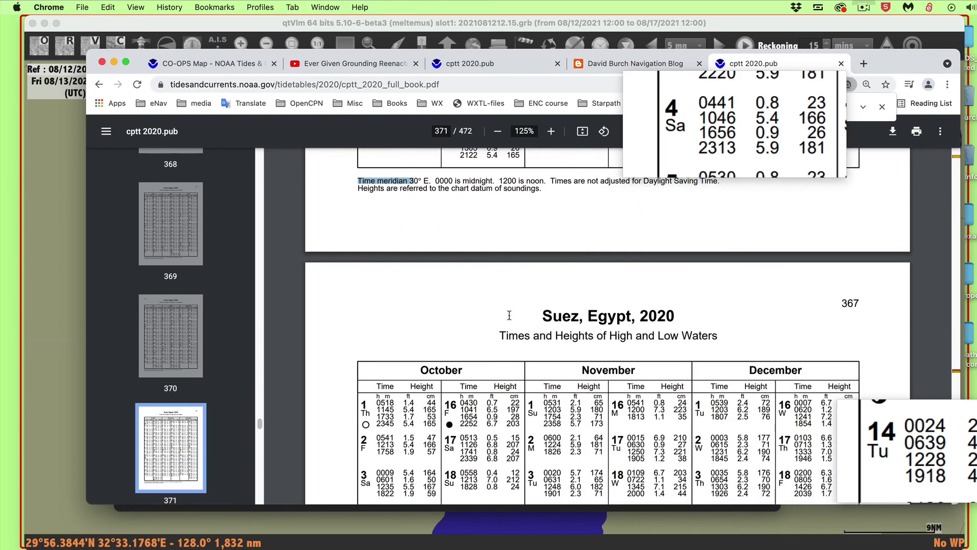
scroll(510, 315, "up", 5)
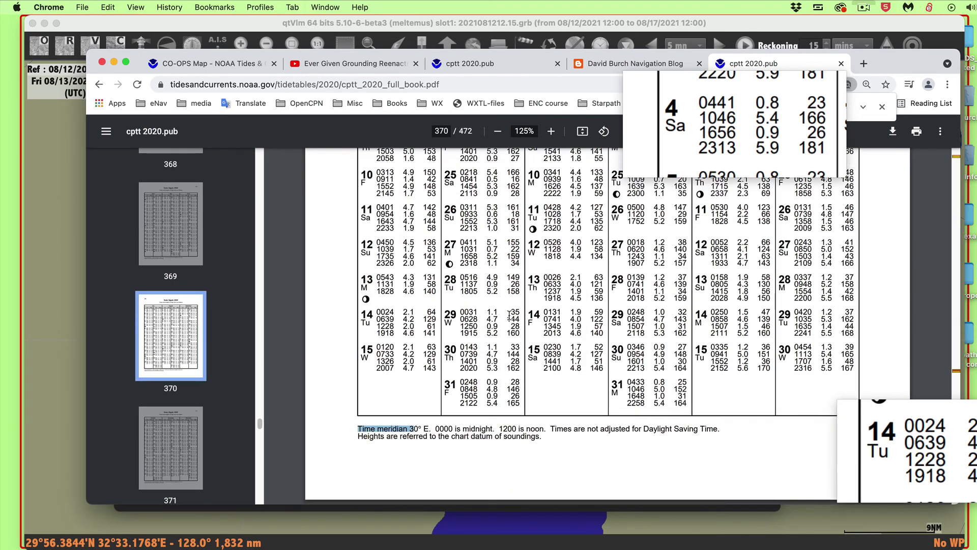
left_click(388, 432)
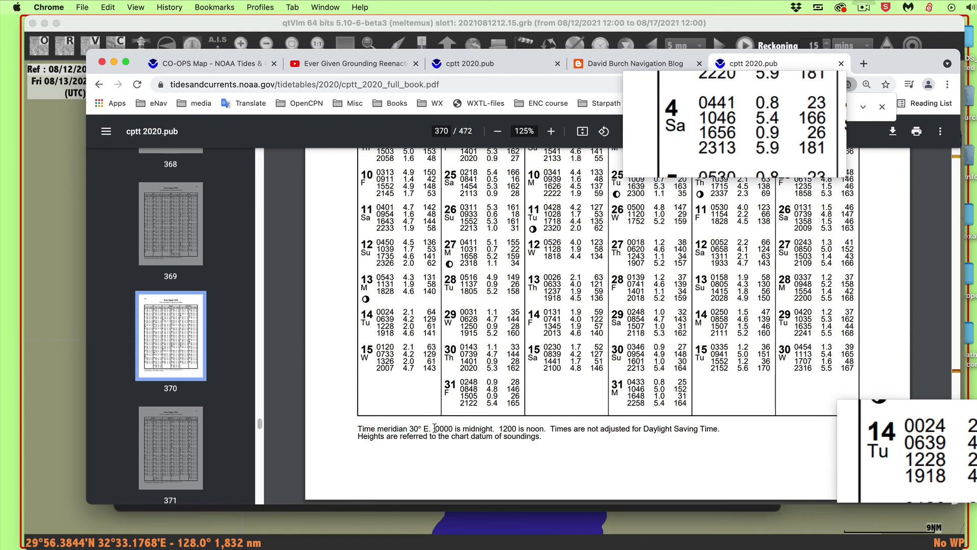
left_click_drag(435, 429, 548, 429)
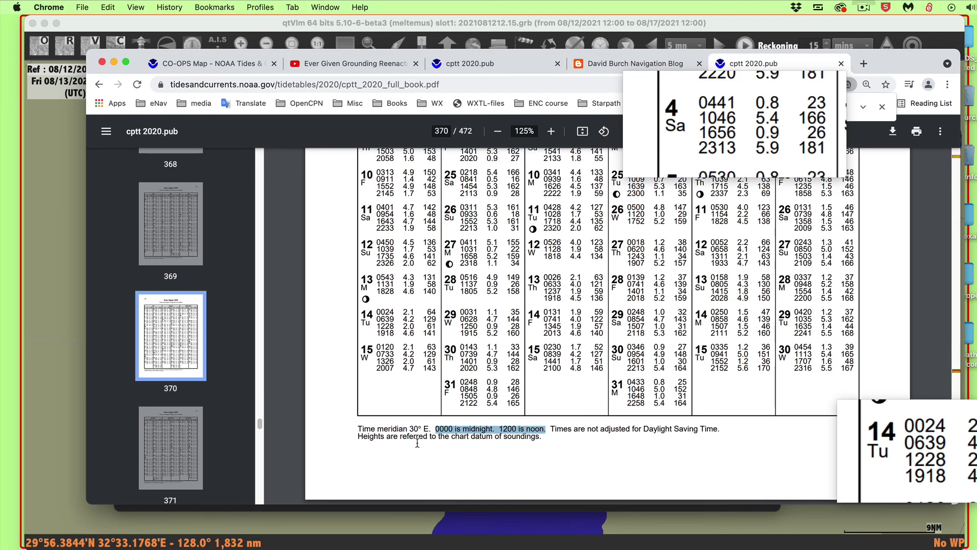
key("super+m")
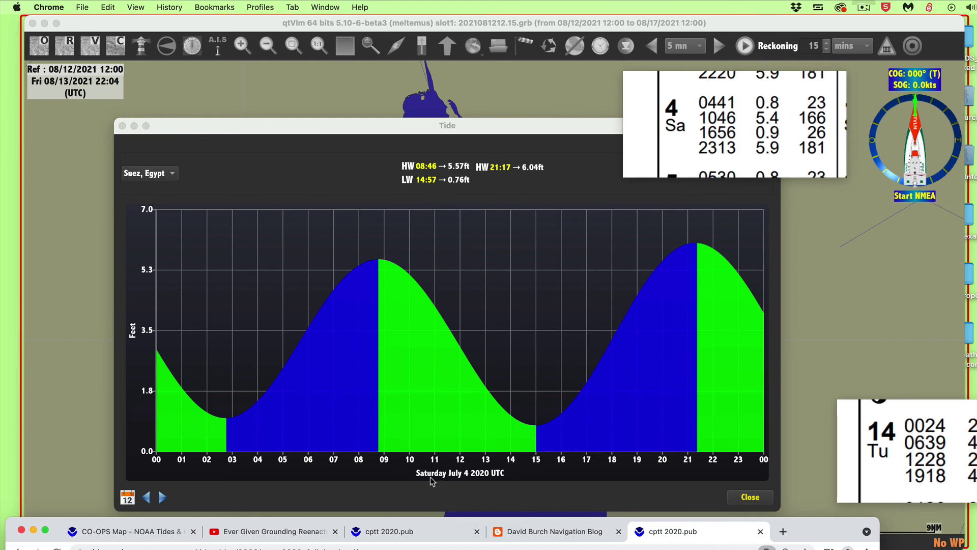
Step: Reposition the Tide window and the July 4 snap so they sit side by side without overlapping
left_click(377, 267)
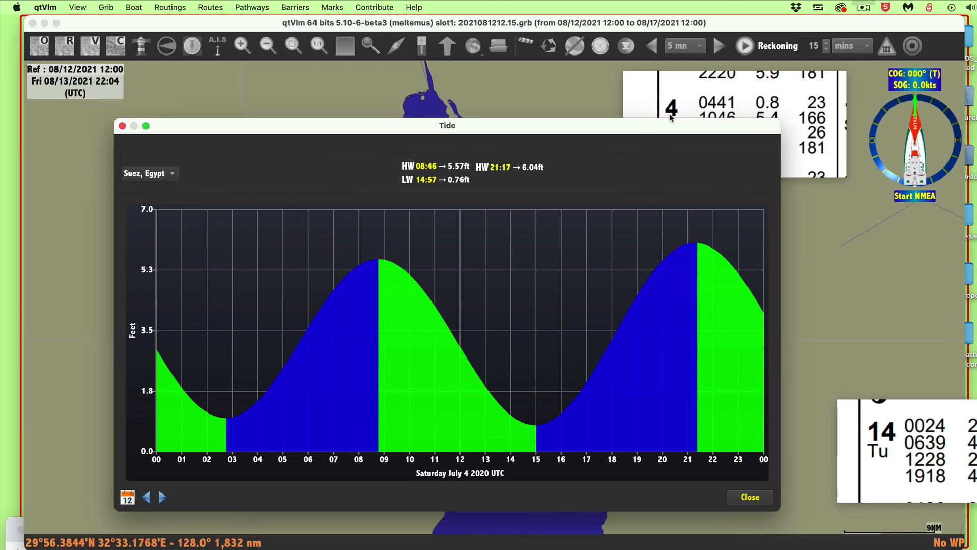
left_click_drag(729, 102, 833, 102)
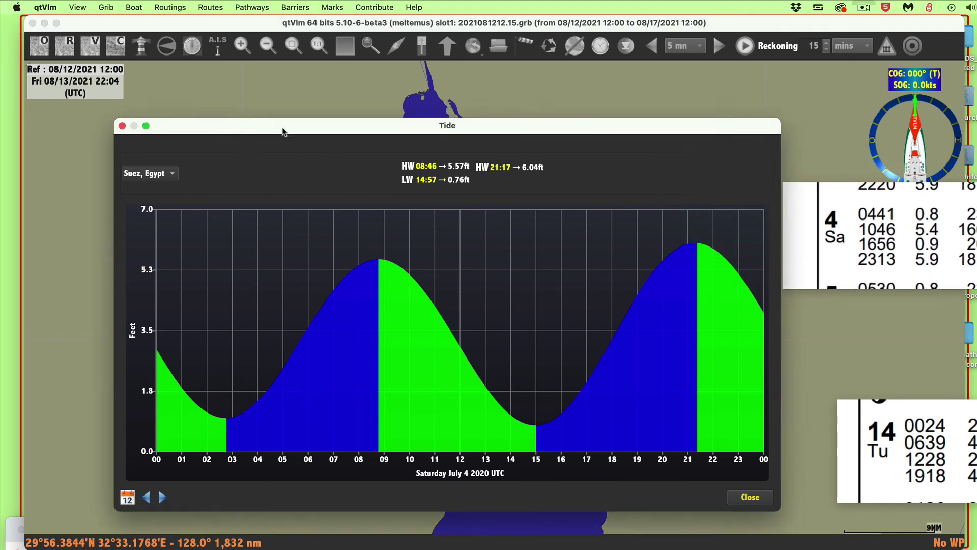
left_click_drag(286, 133, 220, 82)
left_click(828, 250)
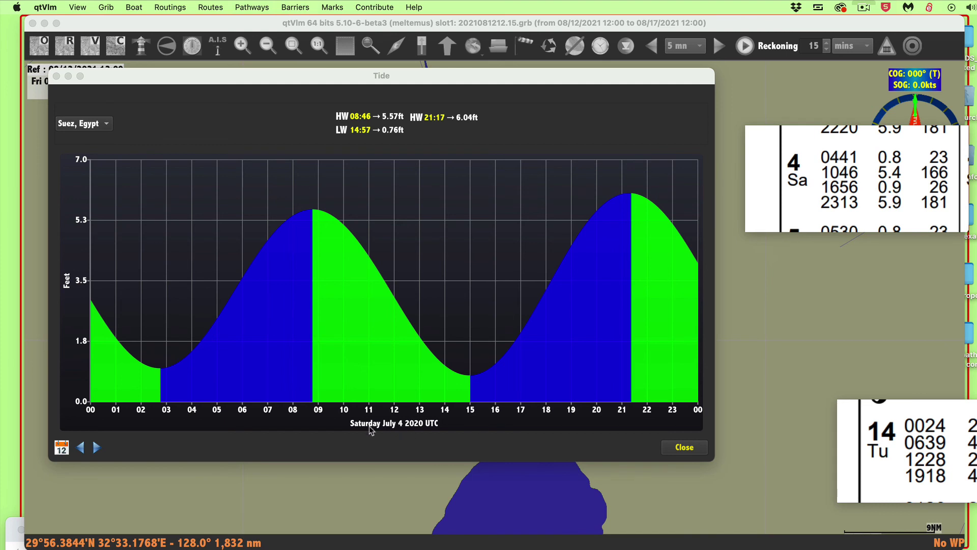
Step: Compare the July 4 tide curve's high water with the NOAA snap and place the July 14 snap beneath the July 4 one
left_click(312, 213)
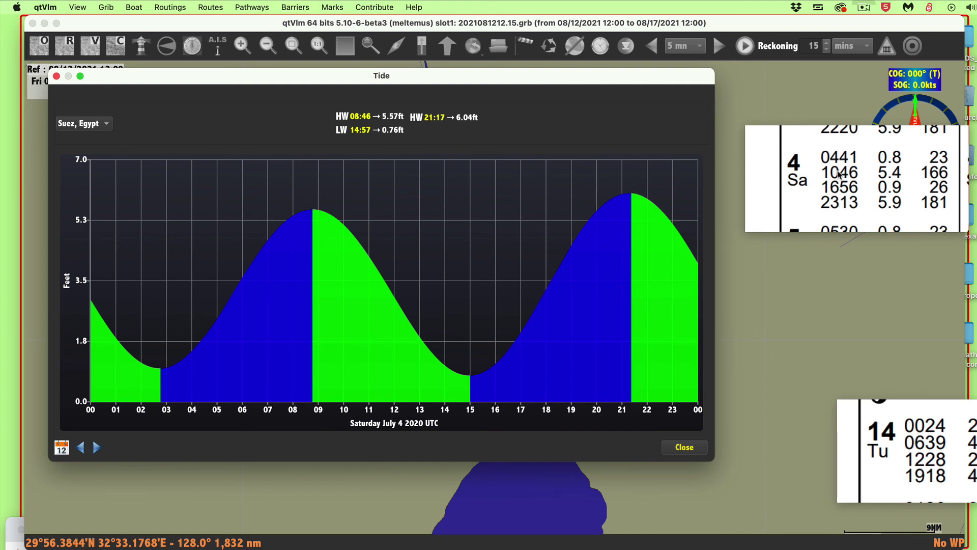
mouse_move(313, 219)
mouse_move(556, 270)
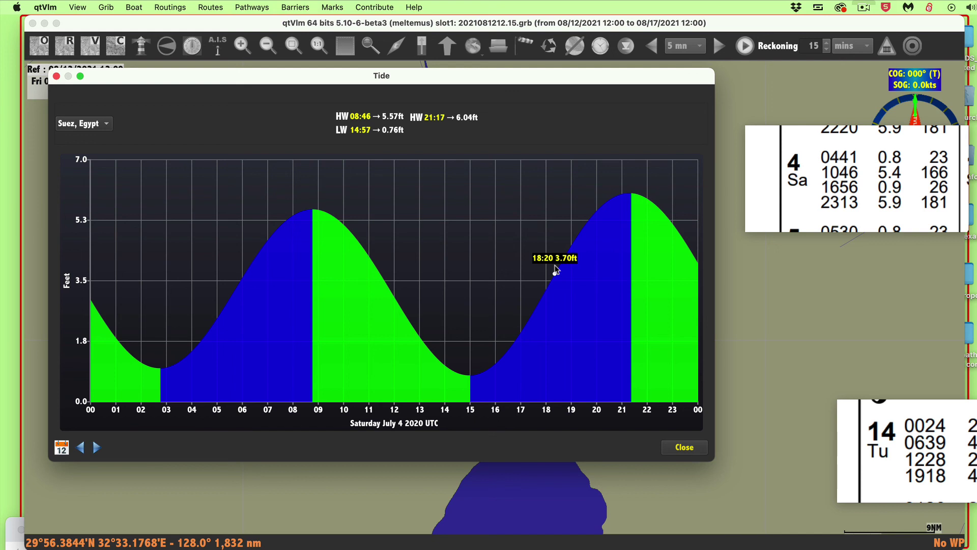
left_click_drag(938, 419, 823, 294)
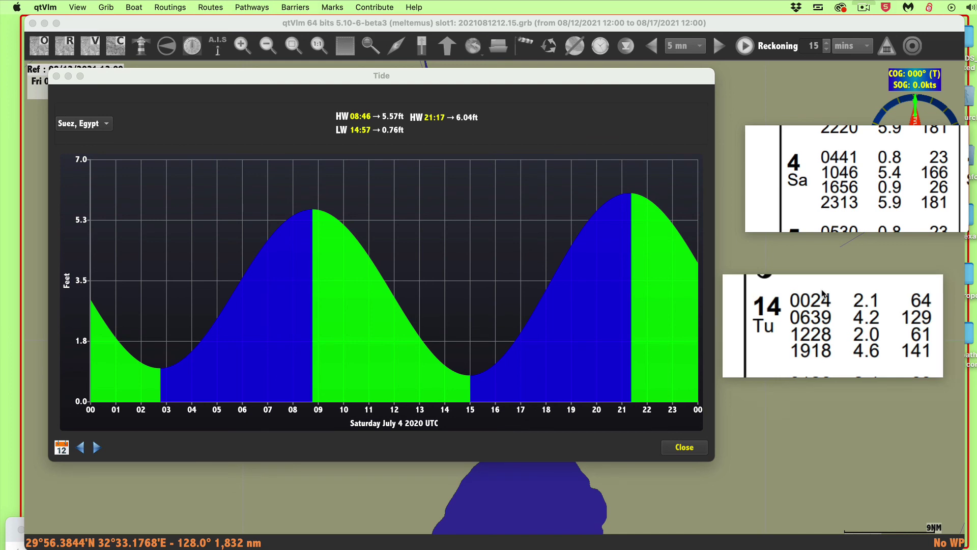